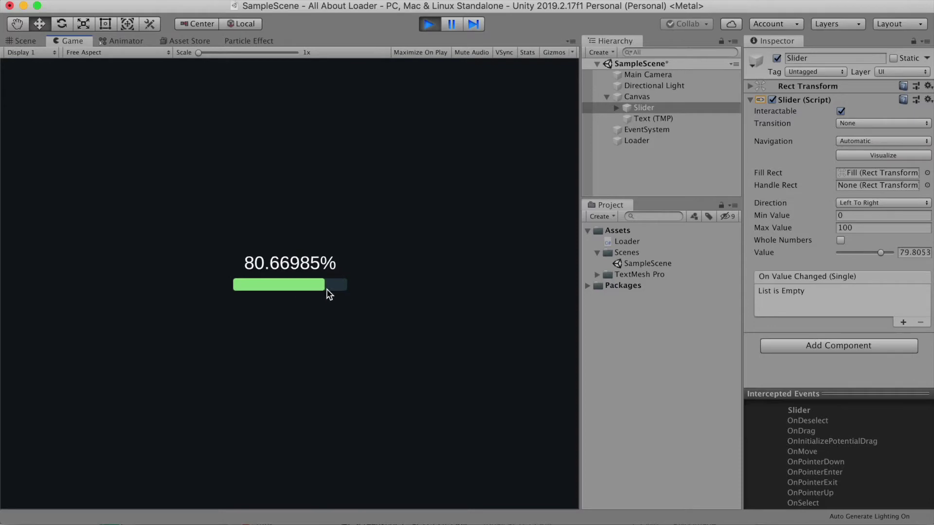
Try out the linear and circular slider loaders and look over the Particle System settings of the circular motion loader.
{"action": "left_click_drag", "start_coordinate": [325, 292], "coordinate": [292, 295]}
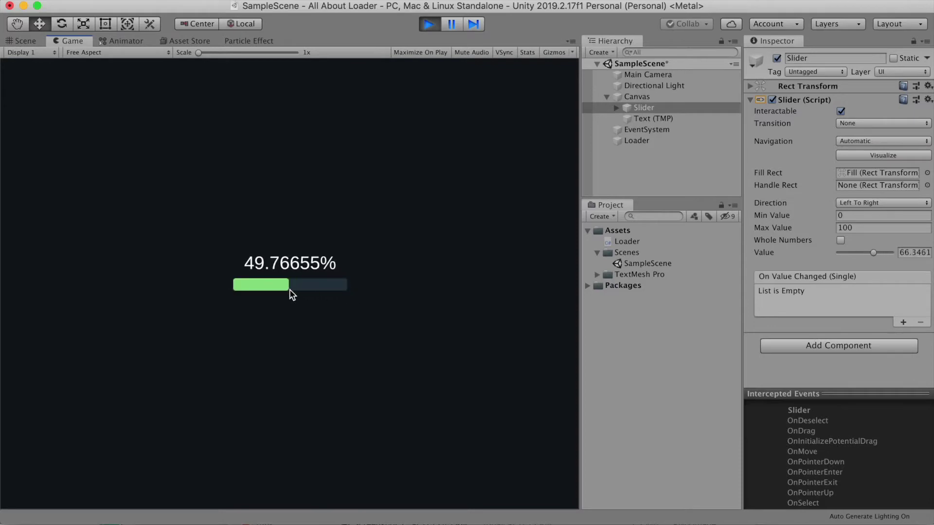
{"action": "left_click", "coordinate": [336, 289]}
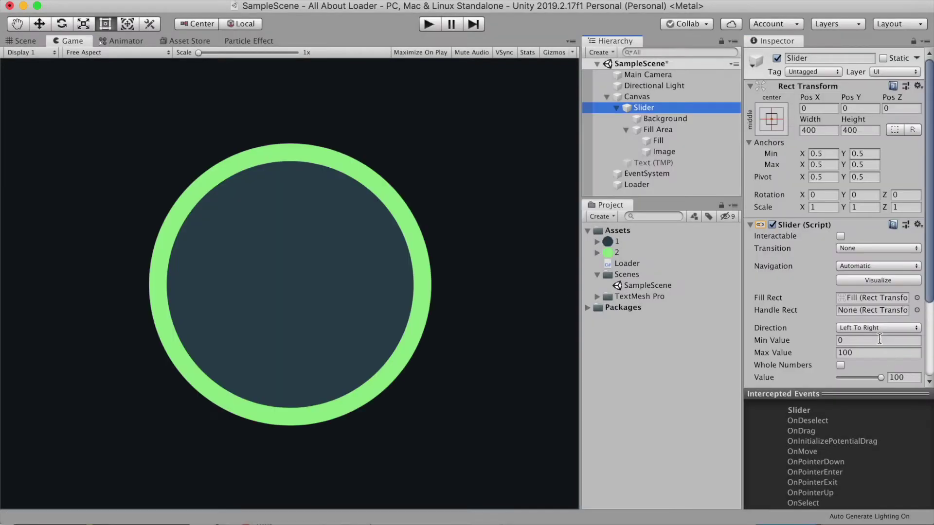
{"action": "left_click_drag", "start_coordinate": [881, 378], "coordinate": [858, 390]}
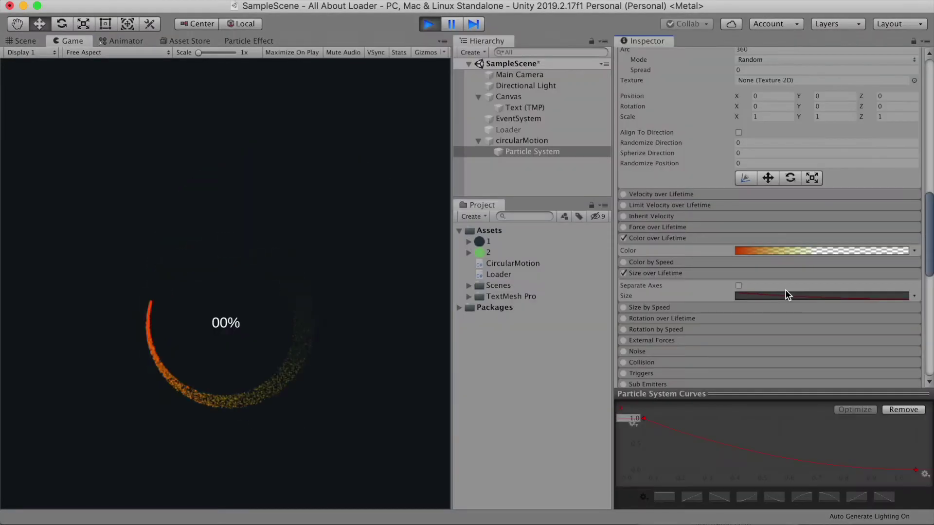
{"action": "scroll", "coordinate": [785, 290], "scroll_direction": "down", "scroll_amount": 5}
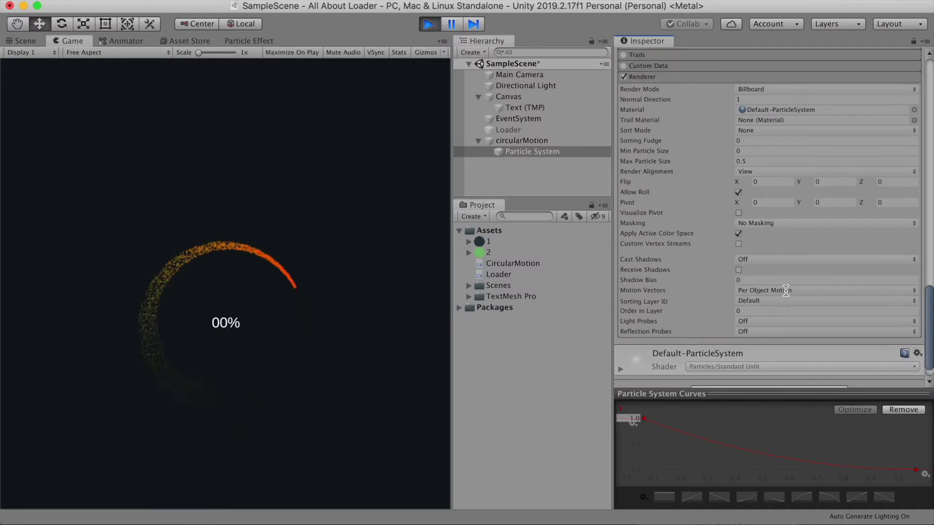
{"action": "scroll", "coordinate": [785, 289], "scroll_direction": "up", "scroll_amount": 10}
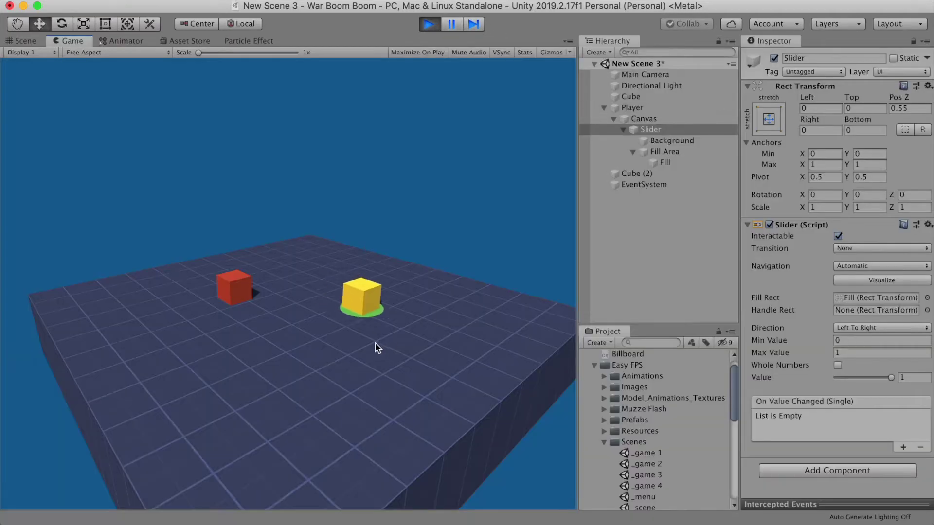
Move the yellow cube around the platform in play mode to demonstrate the circular health bar beneath it.
{"action": "key", "text": "d"}
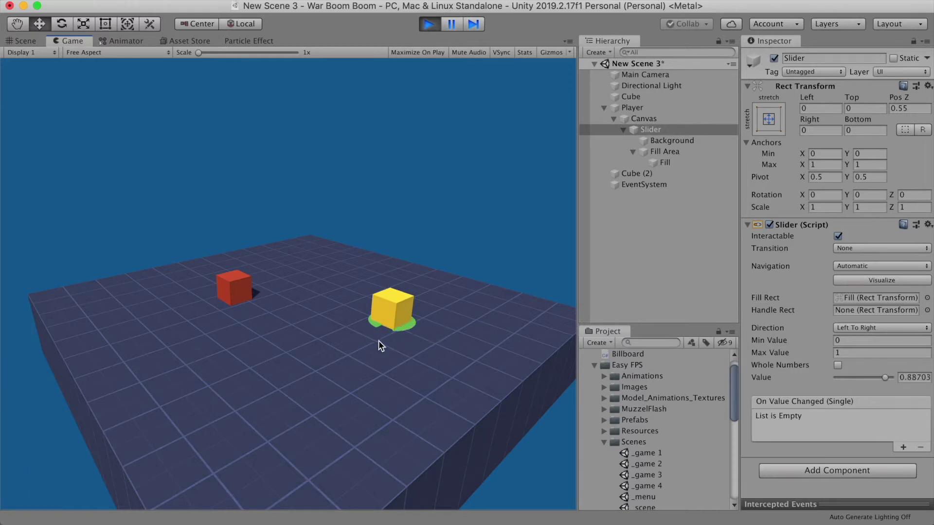
{"action": "key", "text": "a"}
{"action": "key", "text": "d"}
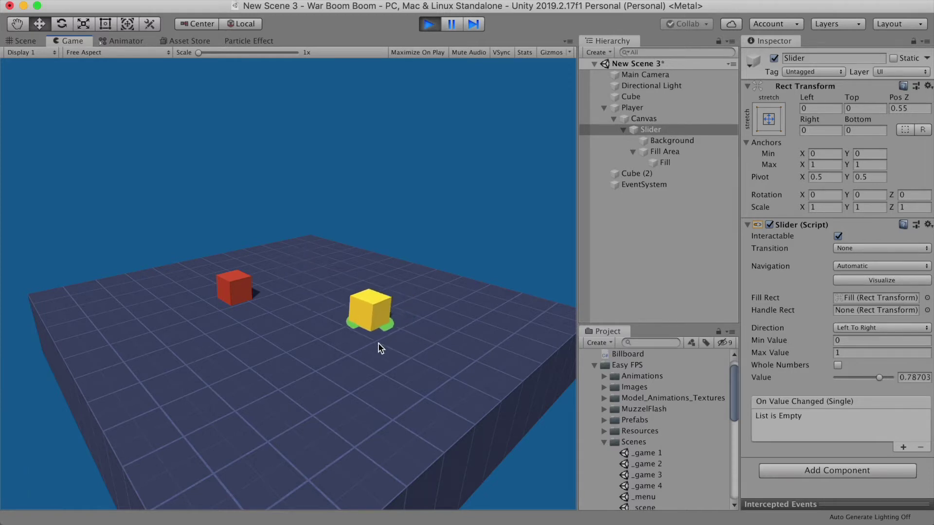
{"action": "key", "text": "s"}
{"action": "key", "text": "w"}
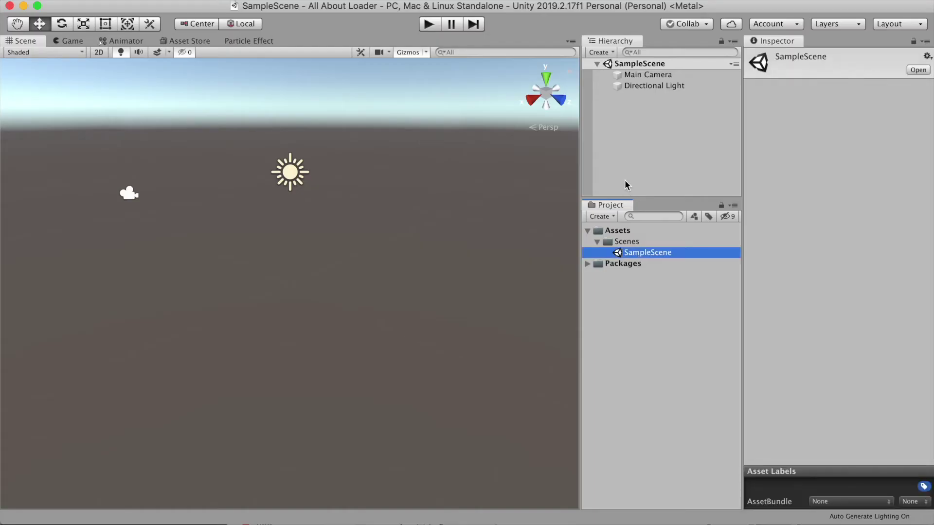
Show the game view and set the Main Camera's Clear Flags to Solid Color.
{"action": "left_click", "coordinate": [627, 184]}
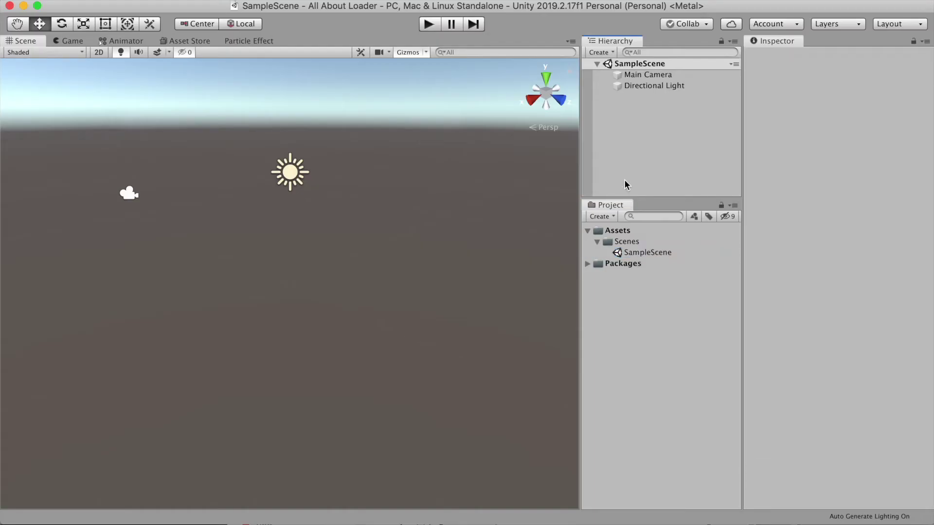
{"action": "left_click", "coordinate": [68, 42]}
{"action": "left_click", "coordinate": [652, 74]}
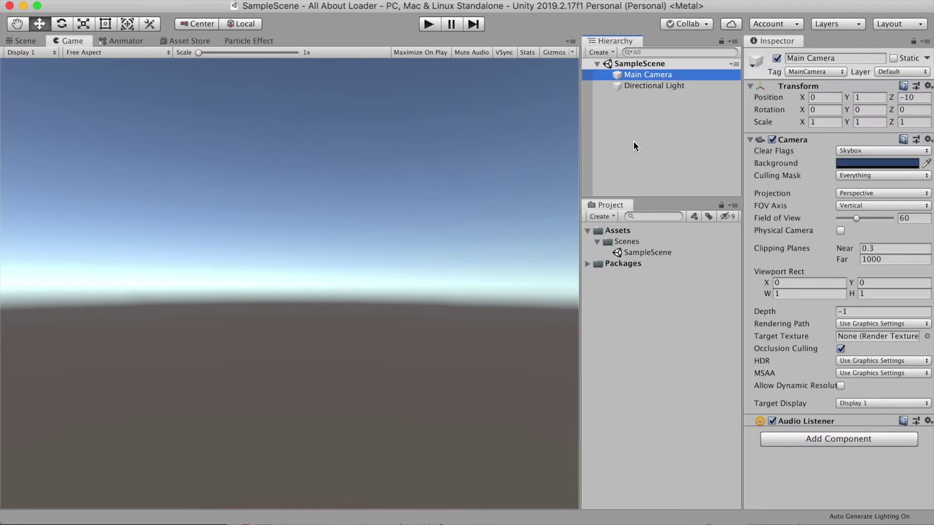
{"action": "left_click", "coordinate": [860, 152]}
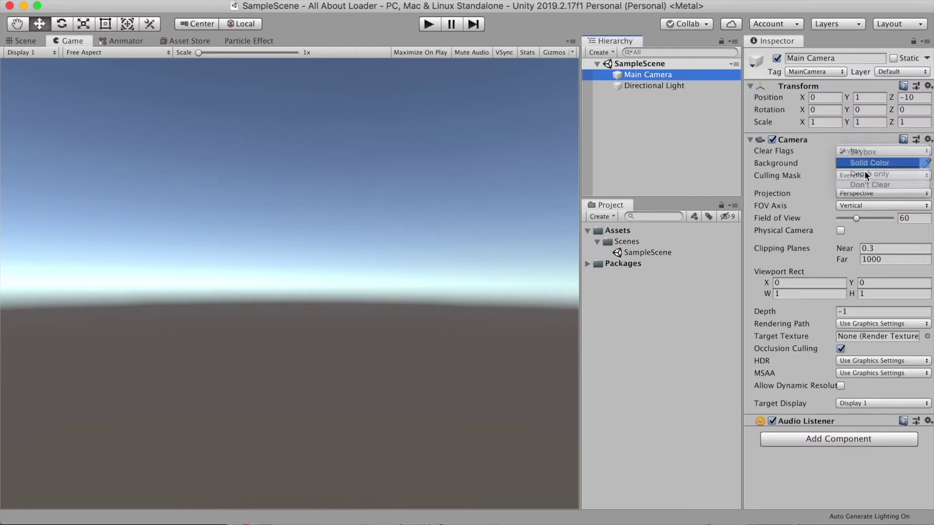
{"action": "left_click", "coordinate": [859, 161]}
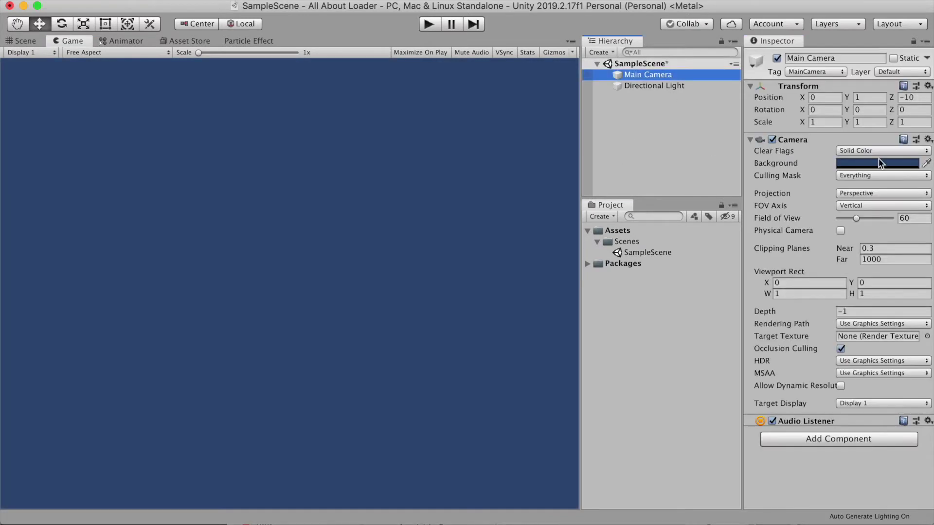
Set the Main Camera's background colour to hex 0F141A and collapse its Camera component.
{"action": "left_click", "coordinate": [878, 163]}
{"action": "key", "text": "super+a"}
{"action": "type", "text": "0F141A"}
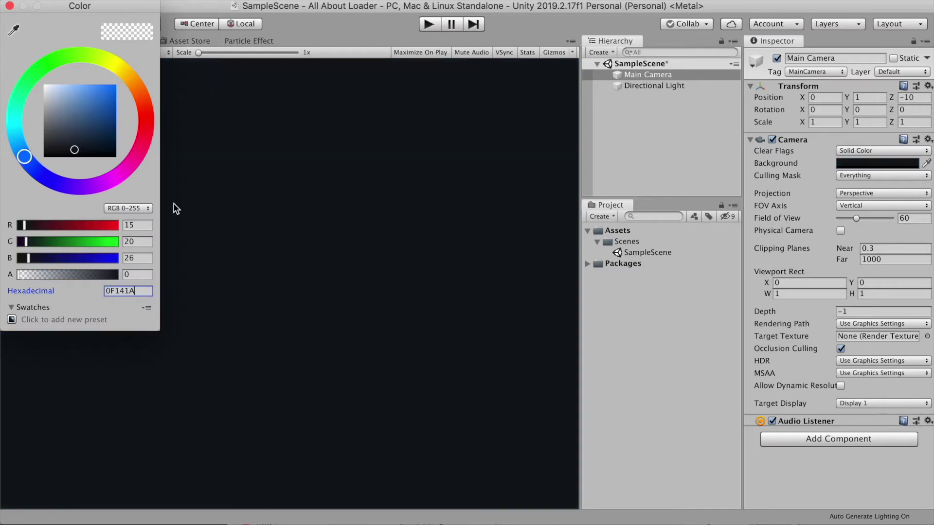
{"action": "left_click", "coordinate": [9, 6]}
{"action": "left_click", "coordinate": [750, 139]}
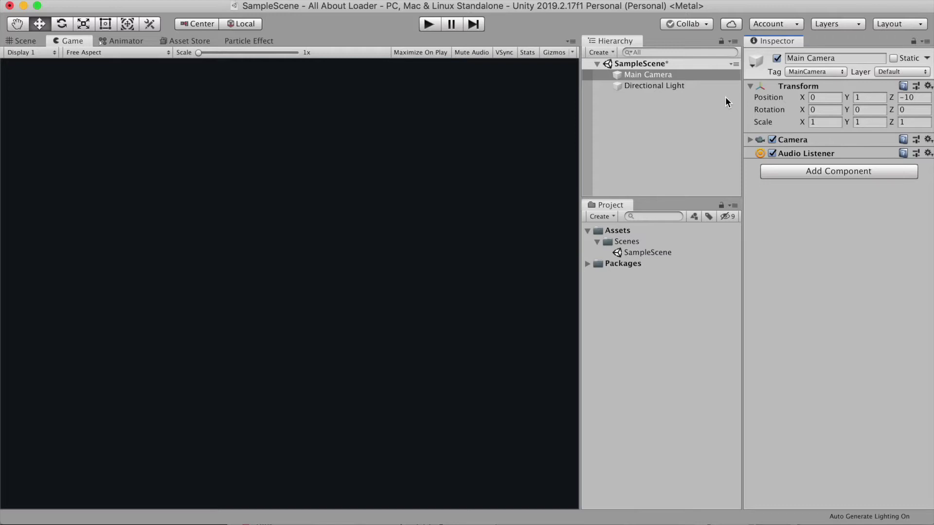
Add a UI Slider to the scene.
{"action": "left_click", "coordinate": [601, 52]}
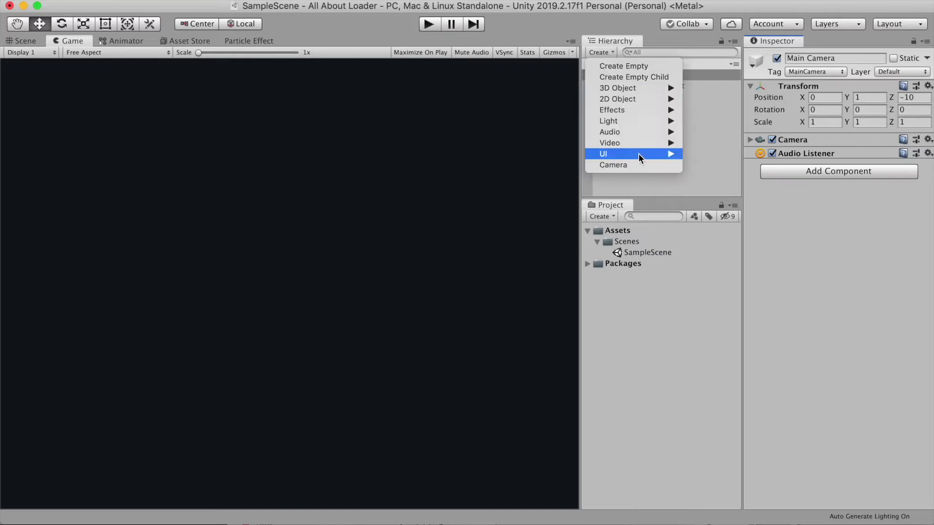
{"action": "mouse_move", "coordinate": [638, 154]}
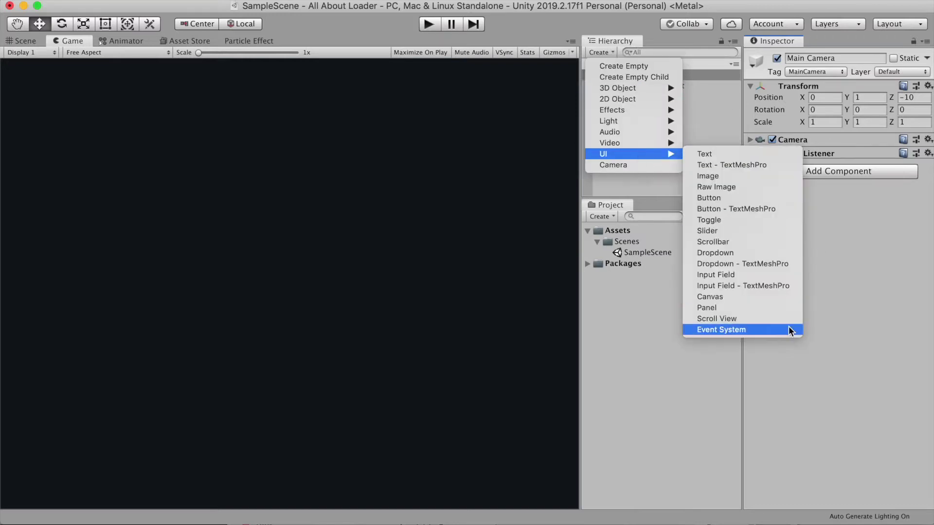
{"action": "left_click", "coordinate": [703, 232]}
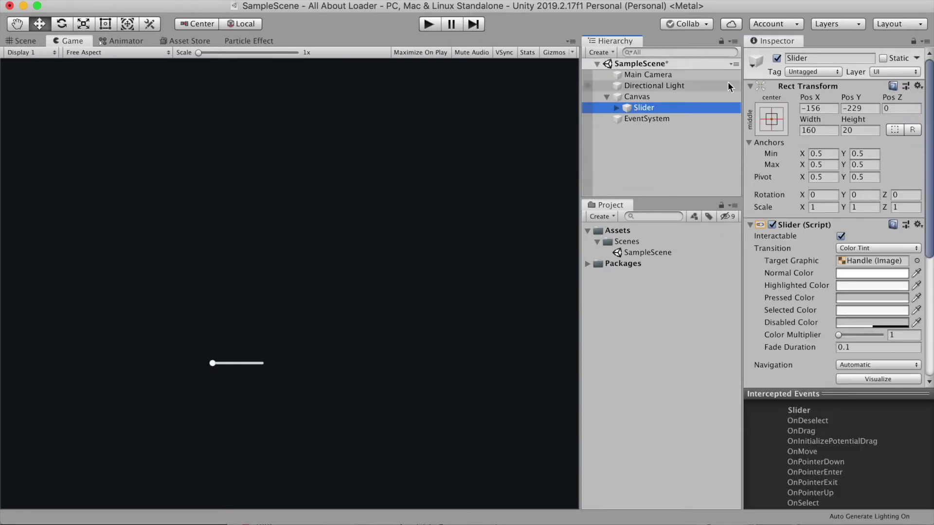
Set the Canvas Scaler's UI Scale Mode on the Canvas to Scale With Screen Size.
{"action": "left_click", "coordinate": [637, 97]}
{"action": "left_click", "coordinate": [750, 242]}
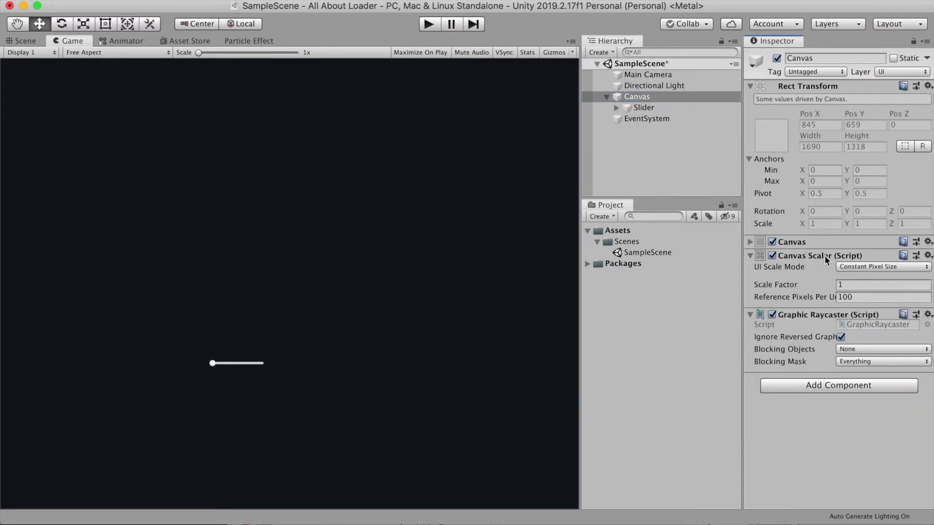
{"action": "left_click", "coordinate": [881, 267]}
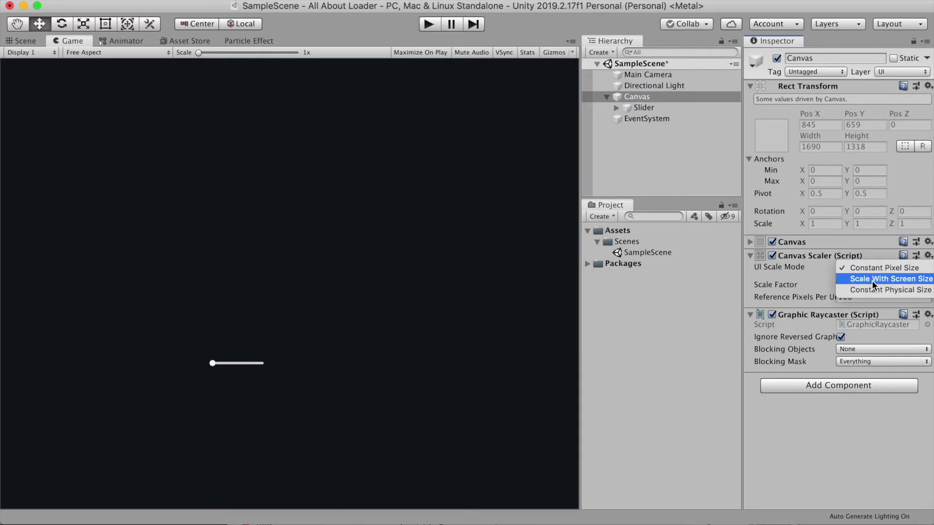
{"action": "left_click", "coordinate": [873, 280]}
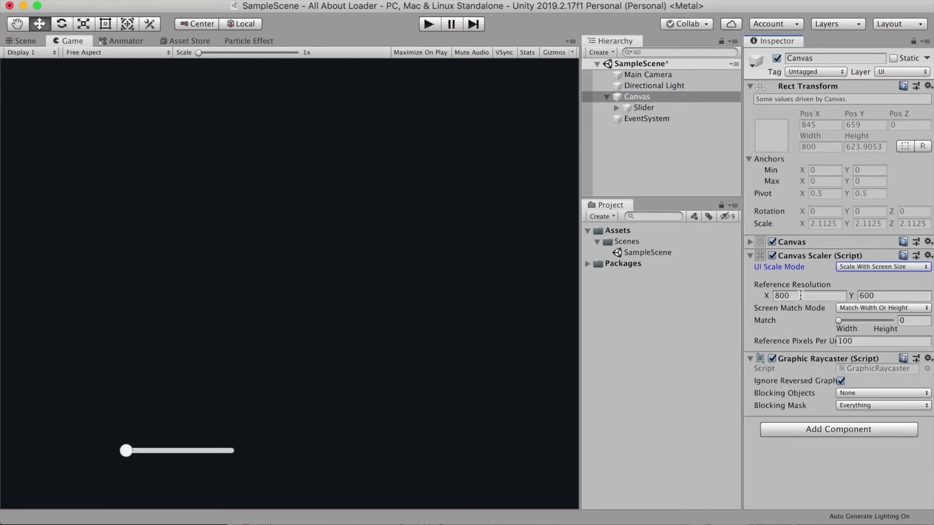
Centre the Slider on the canvas by setting its Pos X and Pos Y to 0.
{"action": "left_click", "coordinate": [631, 109]}
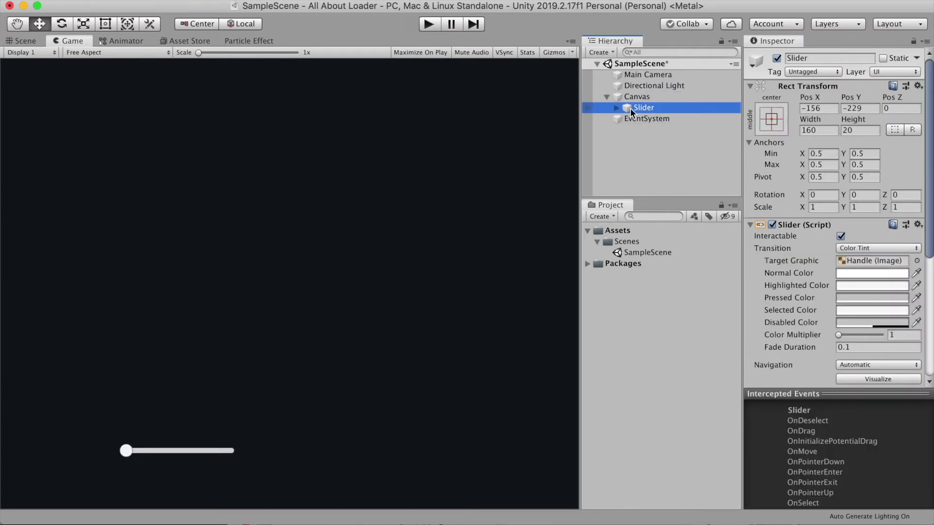
{"action": "left_click", "coordinate": [832, 107]}
{"action": "type", "text": "0"}
{"action": "key", "text": "Tab"}
{"action": "type", "text": "0"}
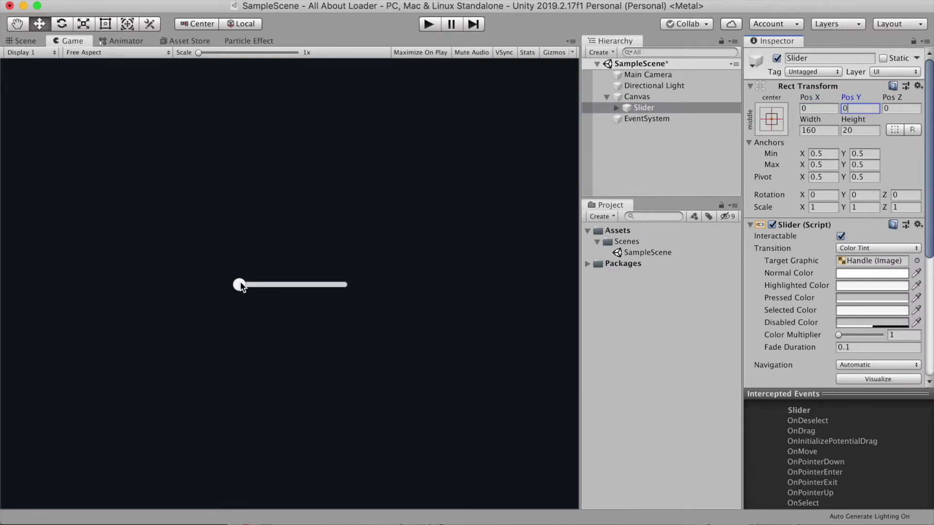
Delete the Handle Slide Area from the Slider's children.
{"action": "left_click", "coordinate": [617, 108]}
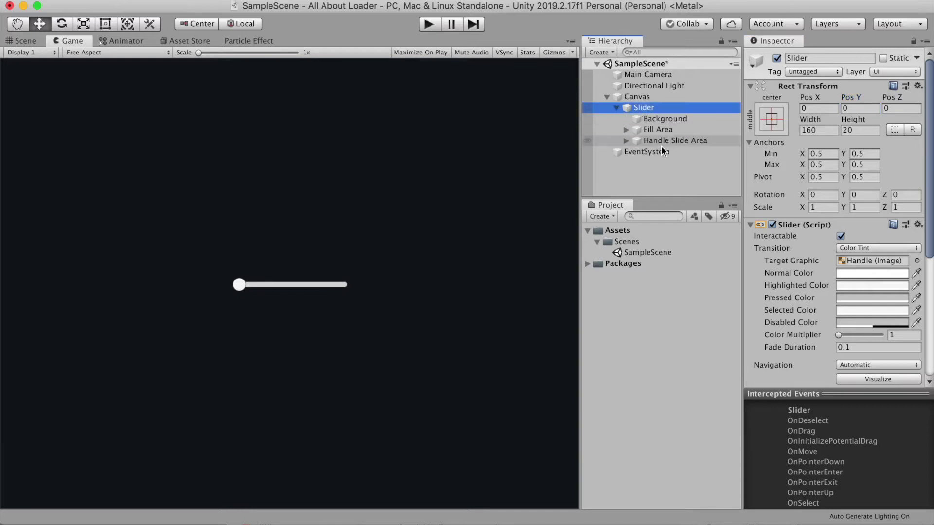
{"action": "left_click", "coordinate": [655, 141]}
{"action": "left_click", "coordinate": [777, 59]}
{"action": "left_click", "coordinate": [776, 59]}
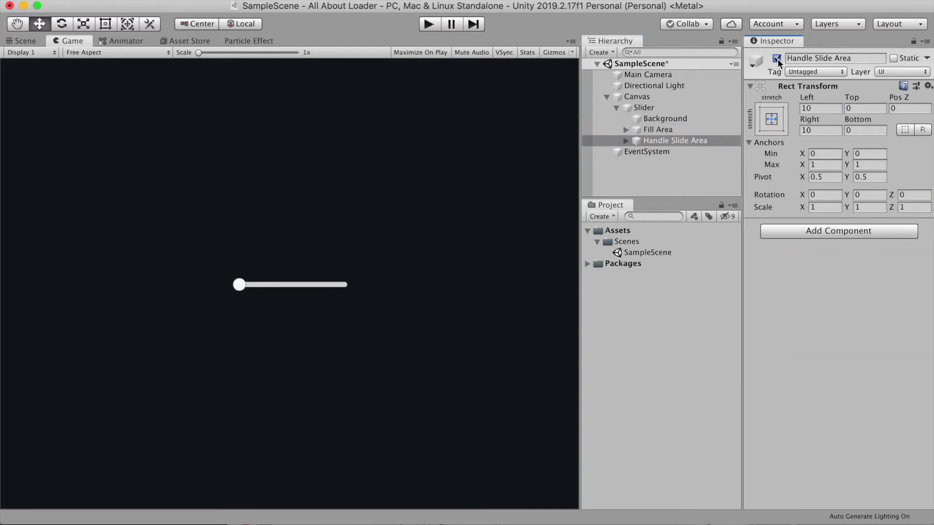
{"action": "right_click", "coordinate": [650, 140]}
{"action": "left_click", "coordinate": [686, 205]}
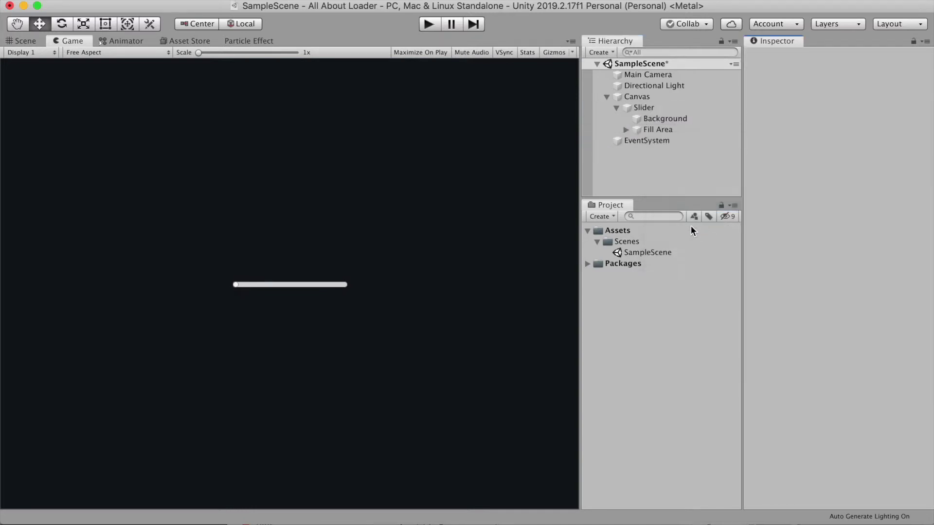
Stretch the Slider's Background in both directions to fill its parent, setting its position along with the anchors.
{"action": "left_click", "coordinate": [650, 118]}
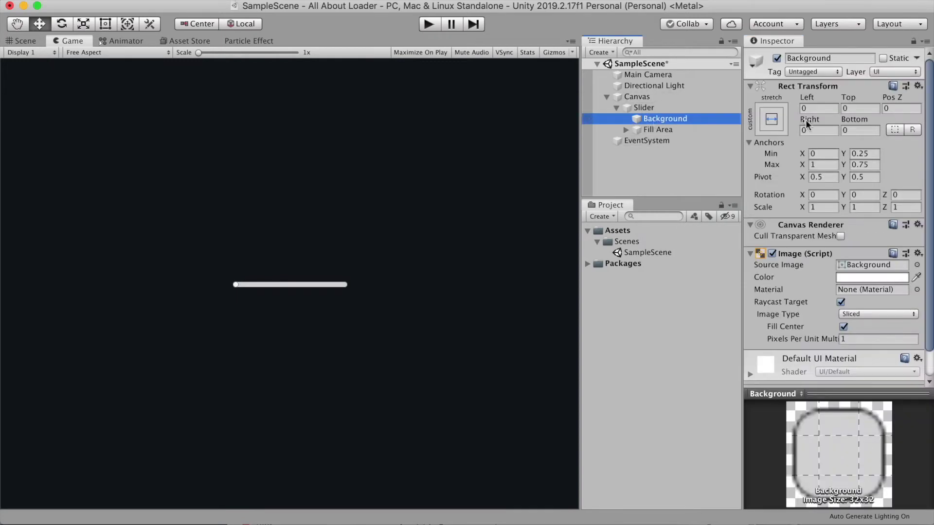
{"action": "left_click", "coordinate": [773, 121]}
{"action": "key", "text": "alt"}
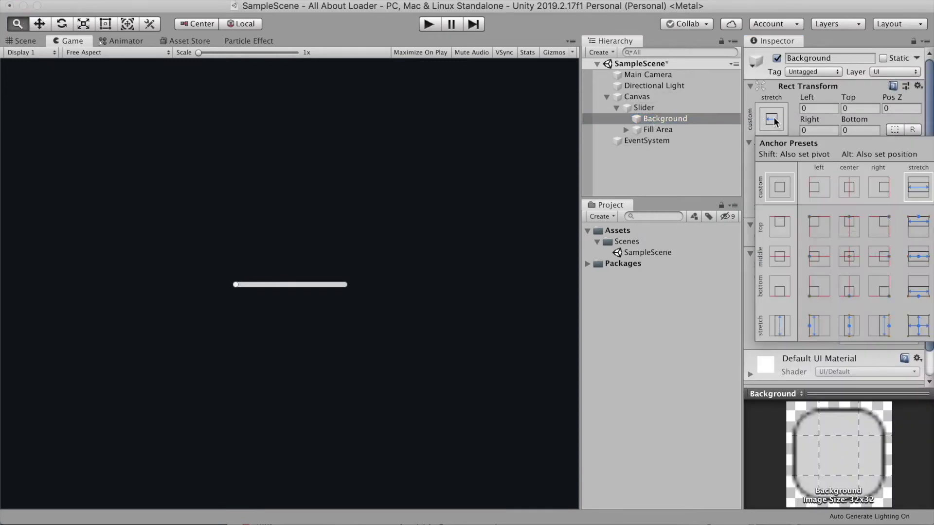
{"action": "left_click", "coordinate": [917, 329], "text": "alt"}
Stretch the Fill Area in both directions to match the Slider, including its position.
{"action": "left_click", "coordinate": [654, 110]}
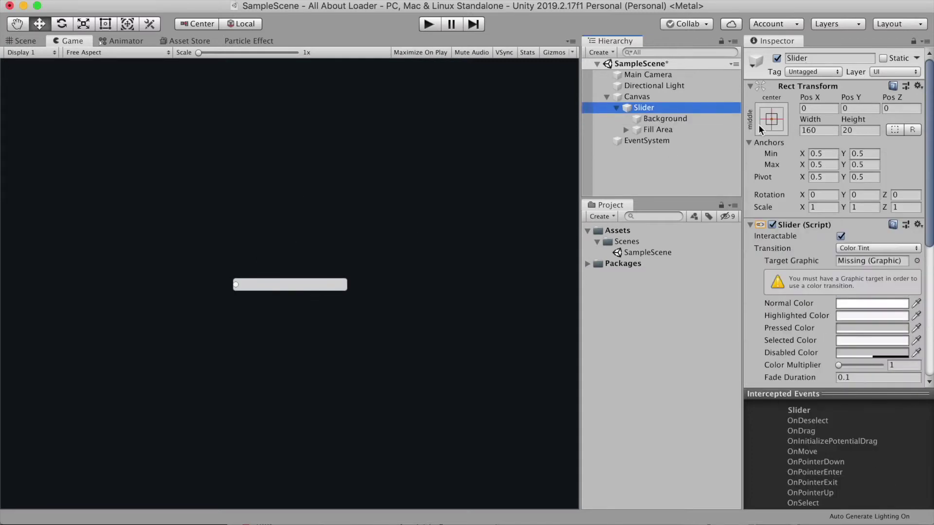
{"action": "left_click", "coordinate": [719, 130]}
{"action": "left_click", "coordinate": [771, 119]}
{"action": "left_click", "coordinate": [918, 326], "text": "alt"}
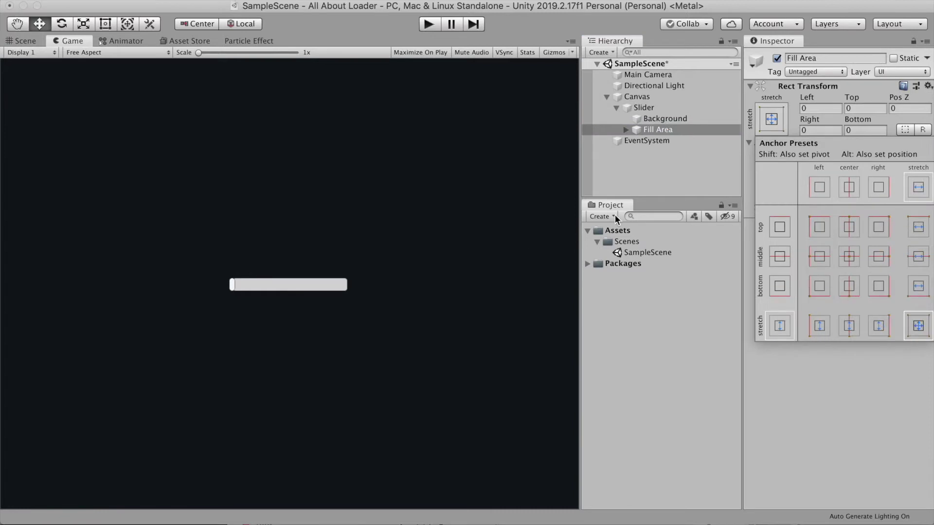
Stretch the Fill object inside the Fill Area in both directions, including its position.
{"action": "left_click", "coordinate": [627, 133]}
{"action": "left_click", "coordinate": [626, 129]}
{"action": "left_click", "coordinate": [657, 140]}
{"action": "left_click", "coordinate": [771, 135]}
{"action": "left_click", "coordinate": [918, 342], "text": "alt"}
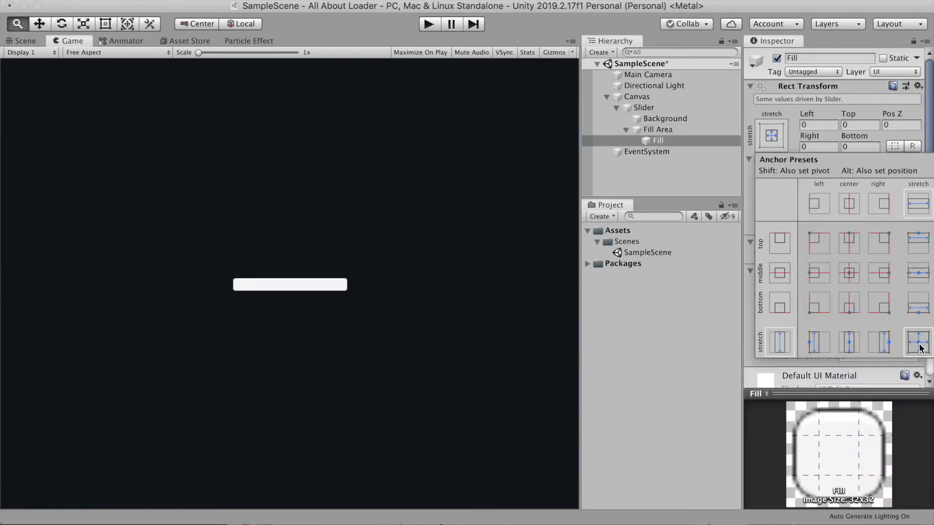
Collapse the Slider's children and set the Slider's Transition to None.
{"action": "left_click", "coordinate": [649, 139]}
{"action": "left_click", "coordinate": [645, 118]}
{"action": "left_click", "coordinate": [617, 107]}
{"action": "left_click", "coordinate": [637, 107]}
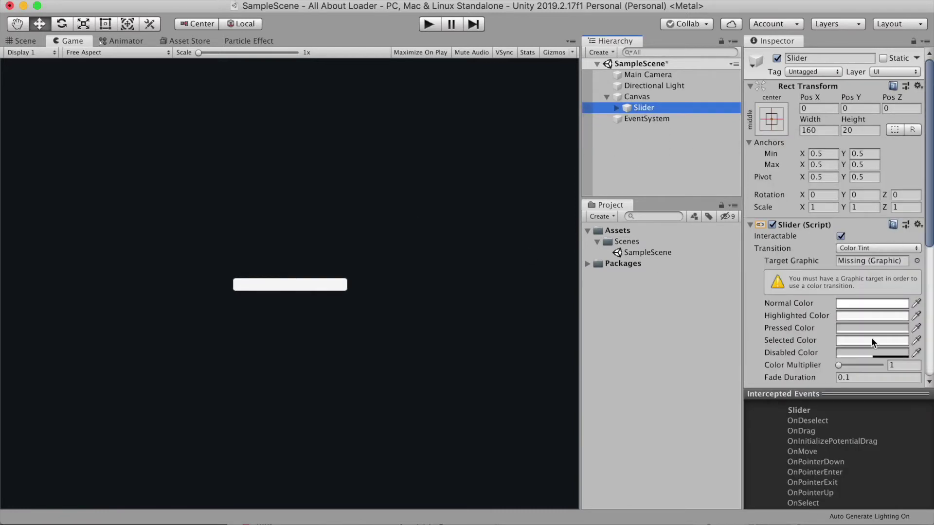
{"action": "left_click", "coordinate": [863, 248]}
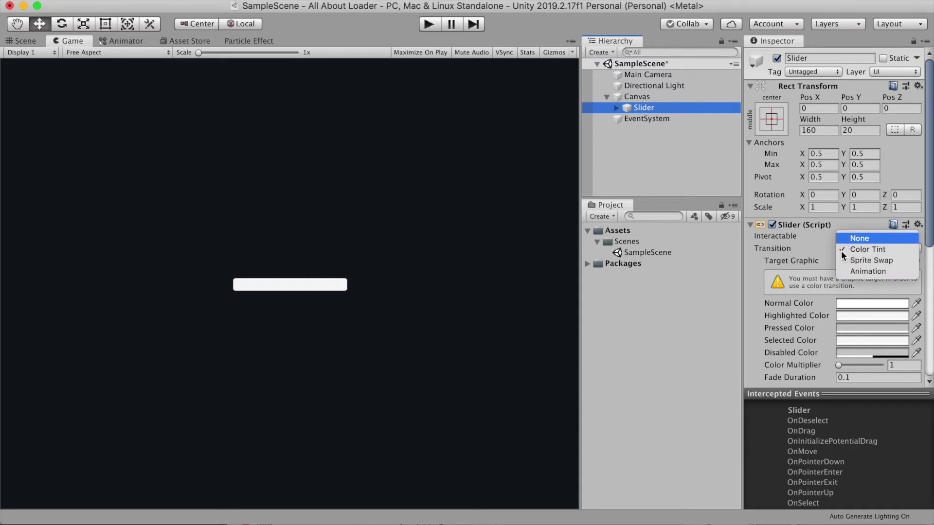
{"action": "left_click", "coordinate": [860, 238]}
Test the bar's fill by varying the Slider's value, leave it at 1, and expand the Slider's child objects.
{"action": "scroll", "coordinate": [844, 308], "scroll_direction": "down", "scroll_amount": 3}
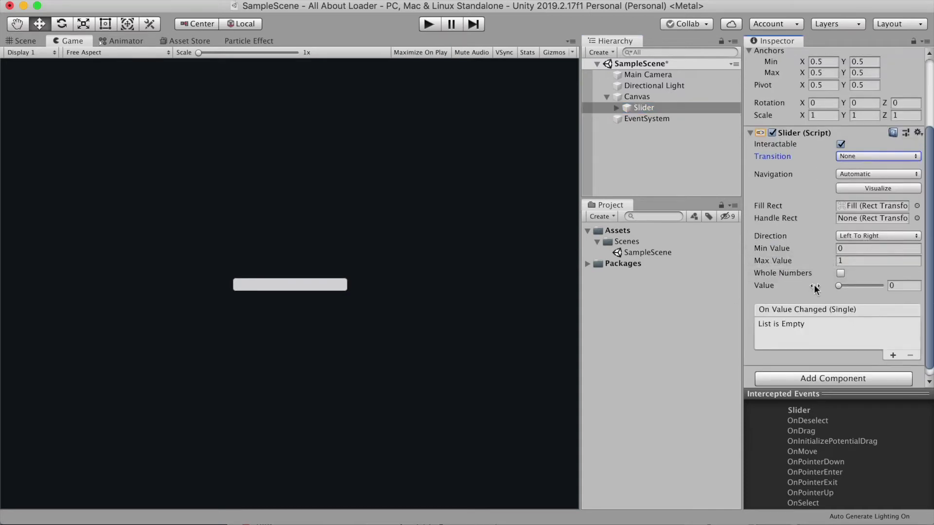
{"action": "left_click_drag", "start_coordinate": [815, 289], "coordinate": [870, 294]}
{"action": "scroll", "coordinate": [843, 238], "scroll_direction": "up", "scroll_amount": 3}
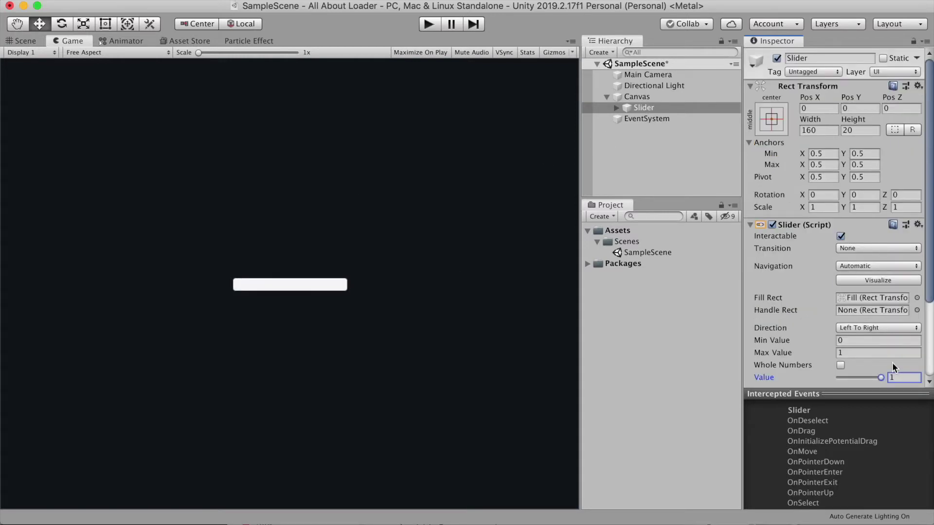
{"action": "left_click_drag", "start_coordinate": [864, 379], "coordinate": [886, 379]}
{"action": "left_click", "coordinate": [617, 107]}
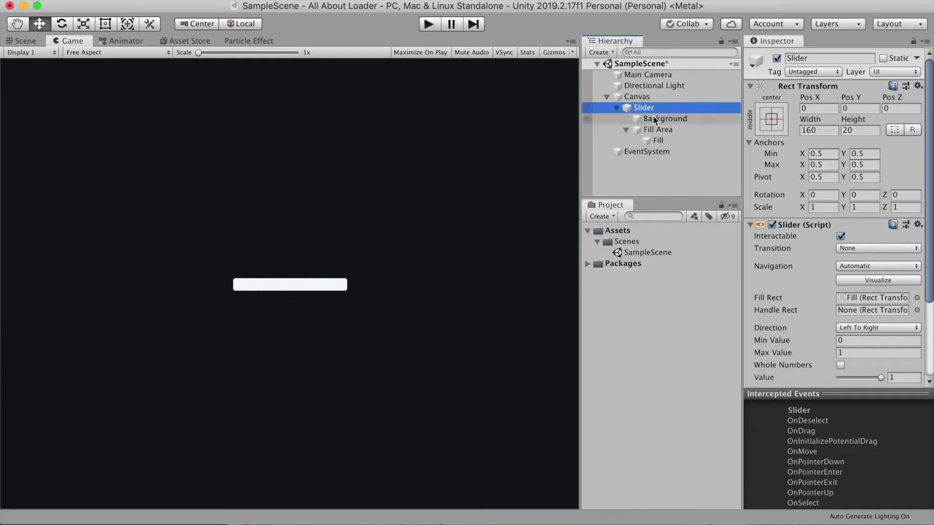
Recolour the Slider's Background image with the copied dark blue-grey hex colour.
{"action": "left_click", "coordinate": [652, 119]}
{"action": "left_click", "coordinate": [872, 277]}
{"action": "left_click", "coordinate": [132, 295]}
{"action": "key", "text": "super+v"}
{"action": "left_click", "coordinate": [593, 404]}
Recolour the Fill image with the copied light green hex colour and set the Slider's value to 0.52.
{"action": "left_click", "coordinate": [656, 141]}
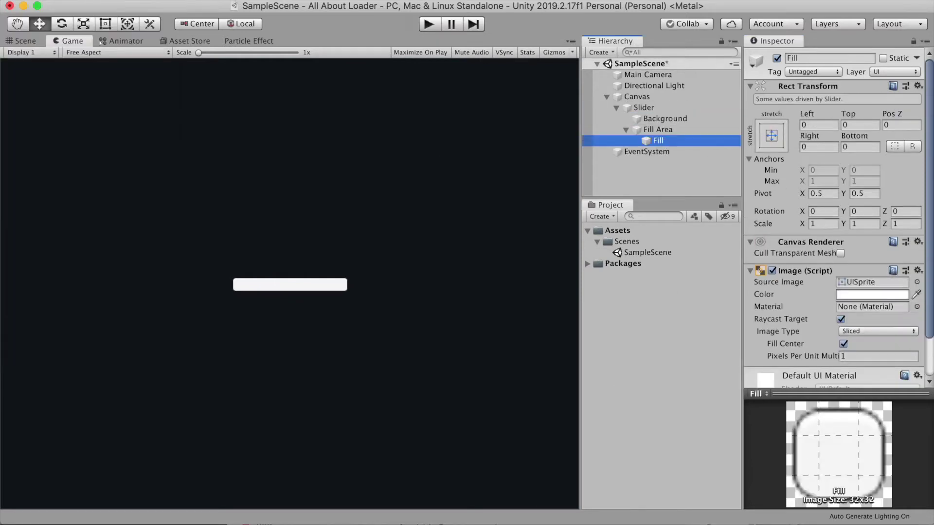
{"action": "left_click", "coordinate": [861, 297]}
{"action": "left_click", "coordinate": [129, 292]}
{"action": "key", "text": "super+v"}
{"action": "left_click", "coordinate": [663, 150]}
{"action": "left_click", "coordinate": [647, 108]}
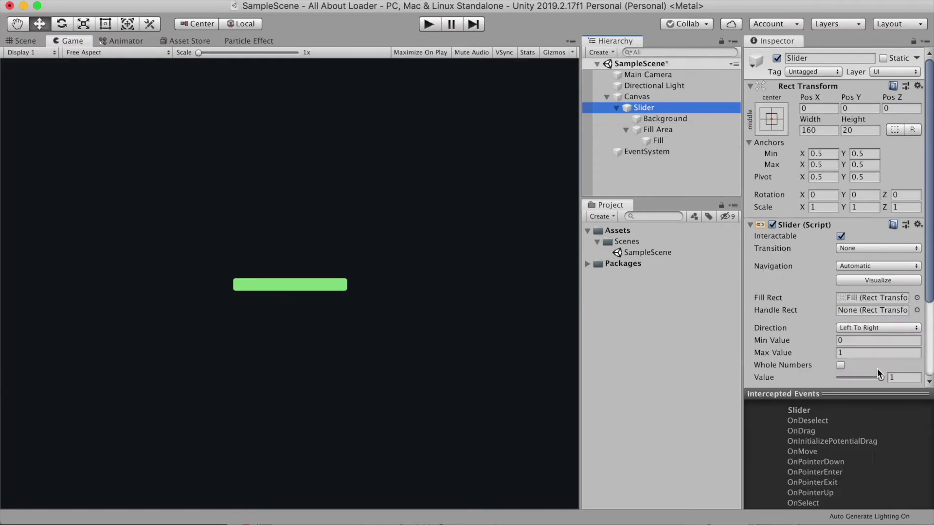
{"action": "left_click_drag", "start_coordinate": [883, 378], "coordinate": [860, 378]}
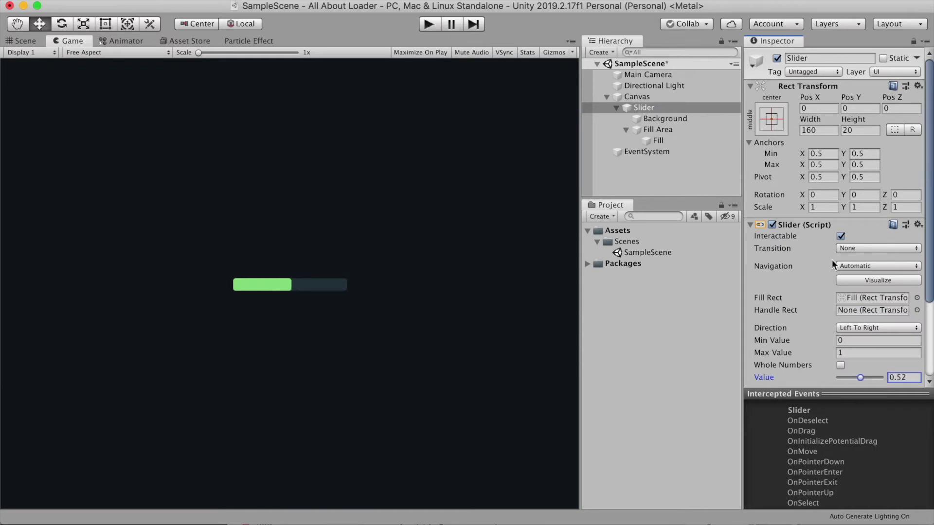
Add a TextMeshPro text object to the Canvas and import the TMP Essentials.
{"action": "left_click", "coordinate": [628, 97]}
{"action": "left_click", "coordinate": [602, 52]}
{"action": "mouse_move", "coordinate": [646, 154]}
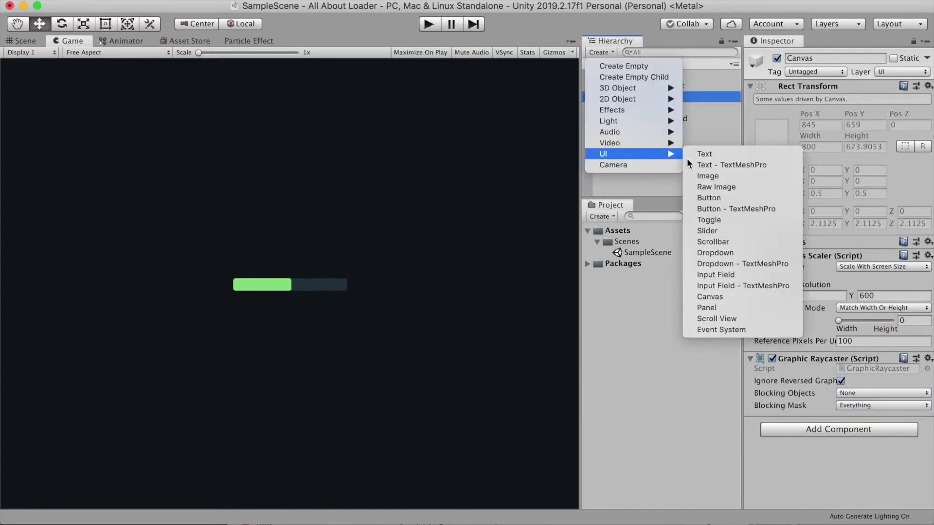
{"action": "left_click", "coordinate": [741, 168]}
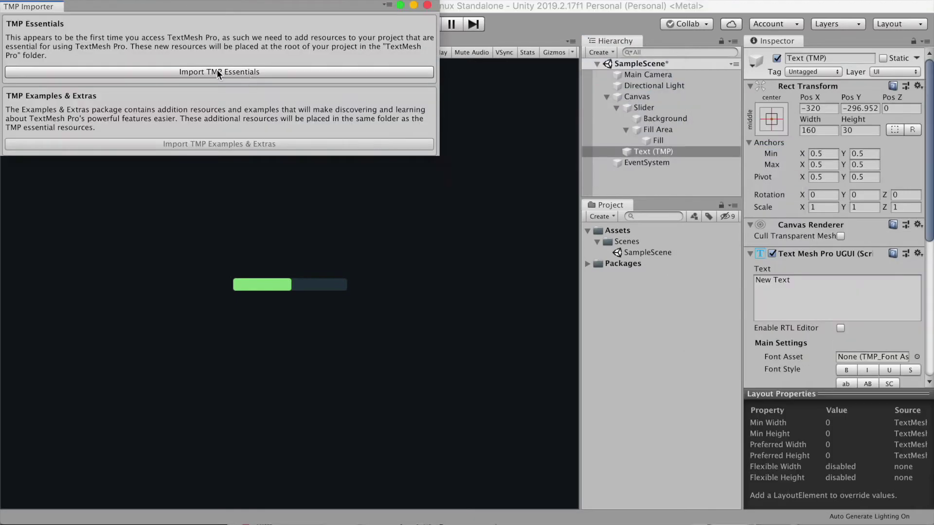
{"action": "left_click", "coordinate": [217, 72]}
Make the new text object read 00% at font size 25 and place it above the bar at Pos Y 30.
{"action": "scroll", "coordinate": [857, 163], "scroll_direction": "down", "scroll_amount": 5}
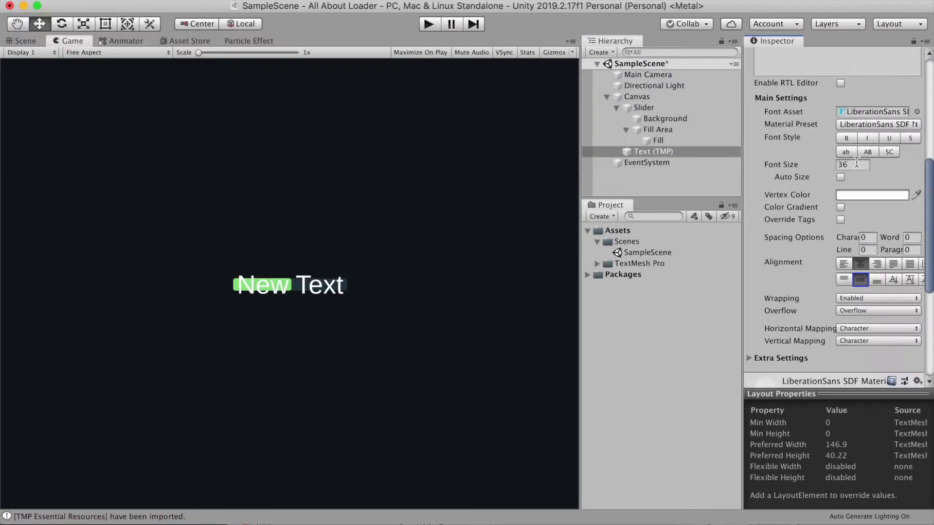
{"action": "scroll", "coordinate": [857, 163], "scroll_direction": "up", "scroll_amount": 3}
{"action": "left_click", "coordinate": [798, 163]}
{"action": "type", "text": "00%"}
{"action": "left_click", "coordinate": [851, 283]}
{"action": "type", "text": "25"}
{"action": "scroll", "coordinate": [820, 143], "scroll_direction": "up", "scroll_amount": 3}
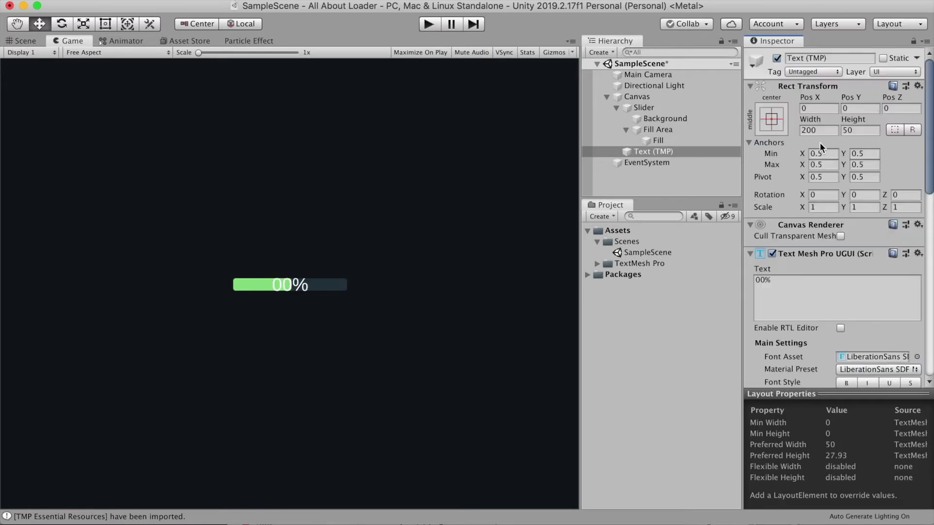
{"action": "left_click_drag", "start_coordinate": [850, 97], "coordinate": [924, 97]}
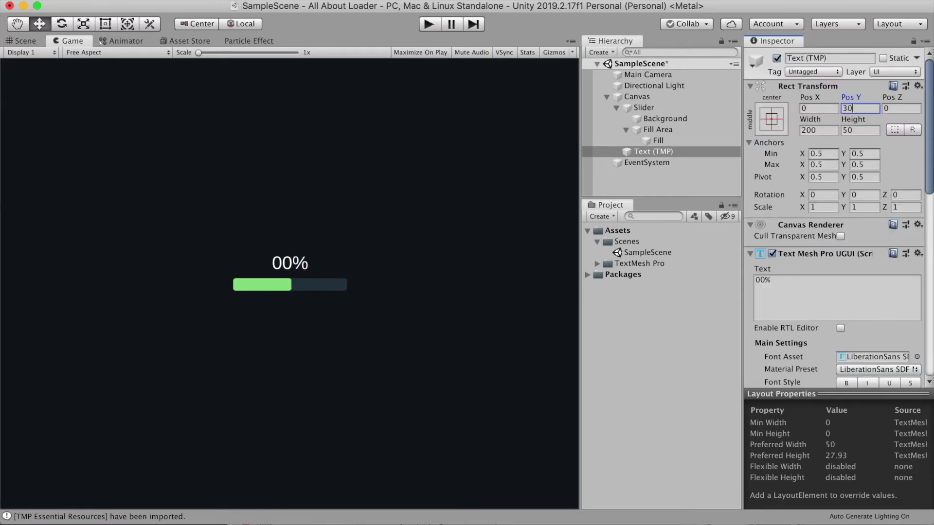
View the TextMesh Pro entry in the Package Manager and close the window.
{"action": "left_click", "coordinate": [318, 0]}
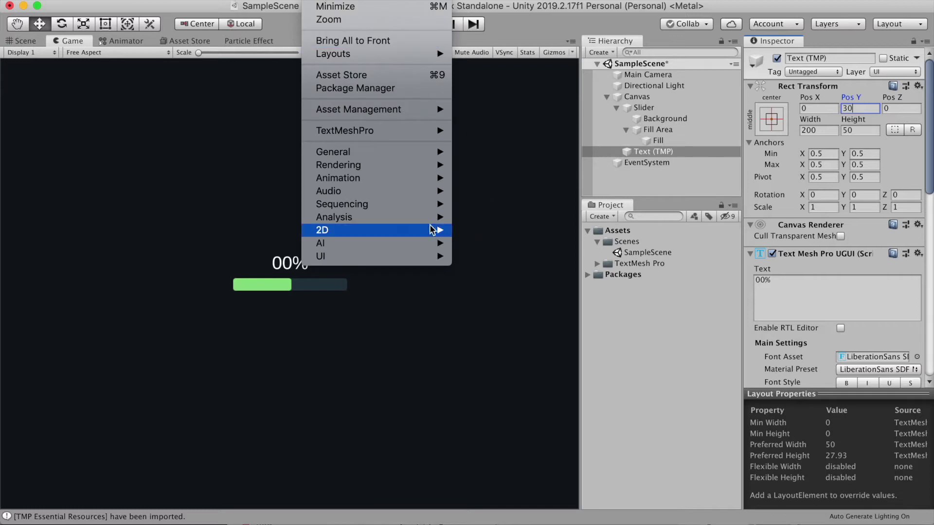
{"action": "left_click", "coordinate": [355, 88]}
{"action": "left_click", "coordinate": [77, 90]}
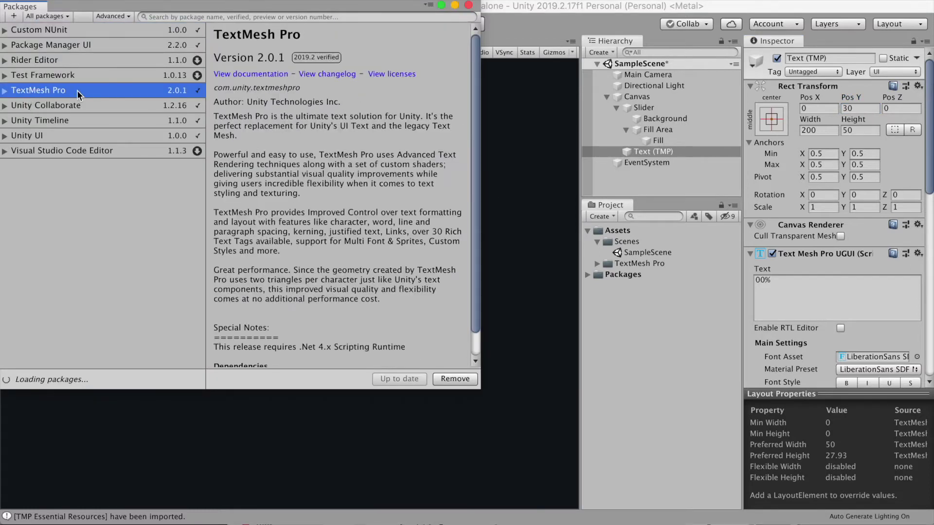
{"action": "left_click", "coordinate": [468, 5]}
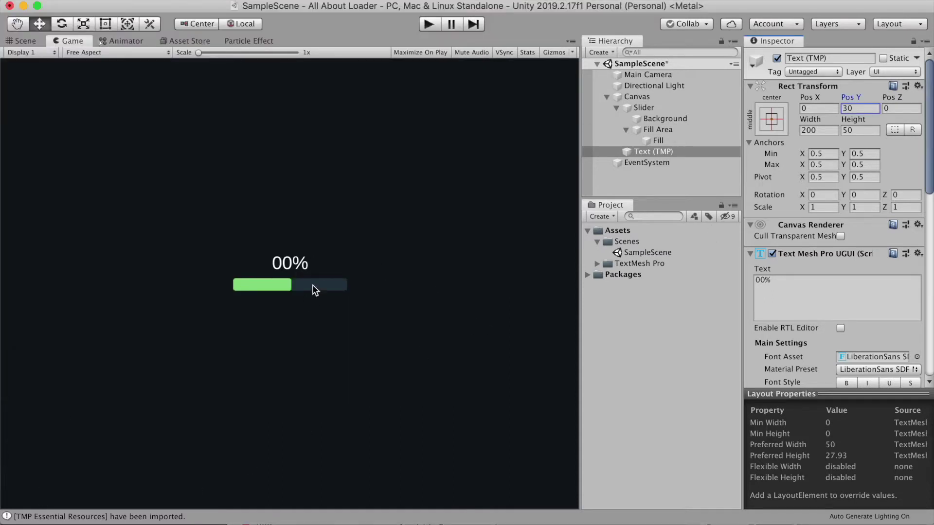
Collapse the Slider's children and create an empty GameObject named Loader in the scene root.
{"action": "left_click", "coordinate": [616, 108]}
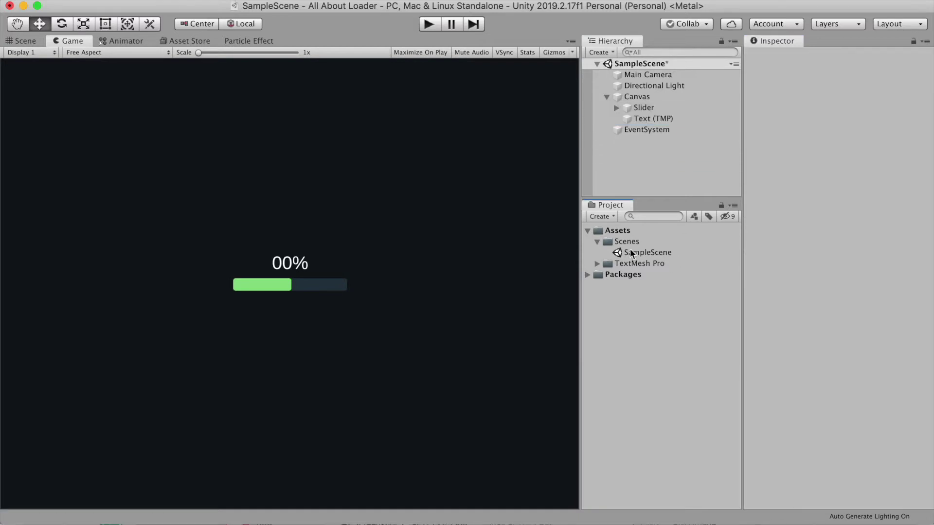
{"action": "left_click", "coordinate": [601, 52]}
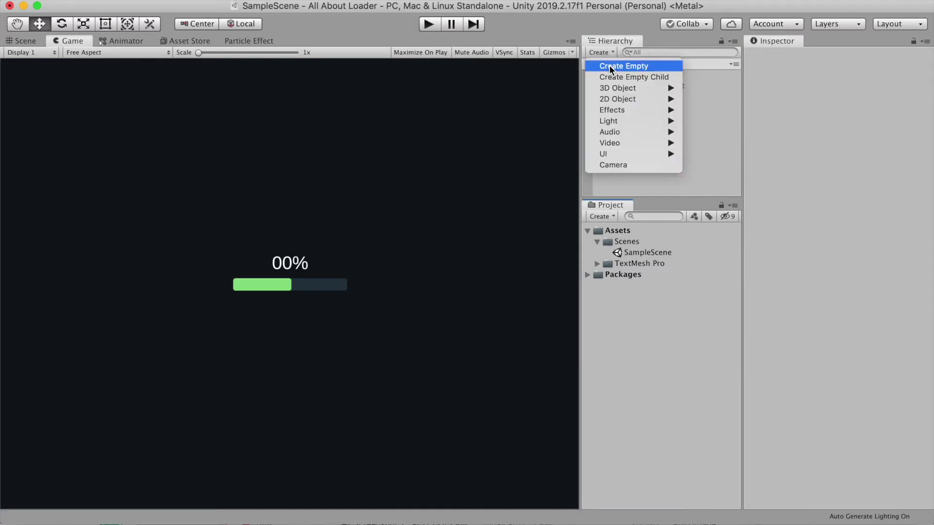
{"action": "left_click", "coordinate": [610, 65]}
{"action": "type", "text": "Loade"}
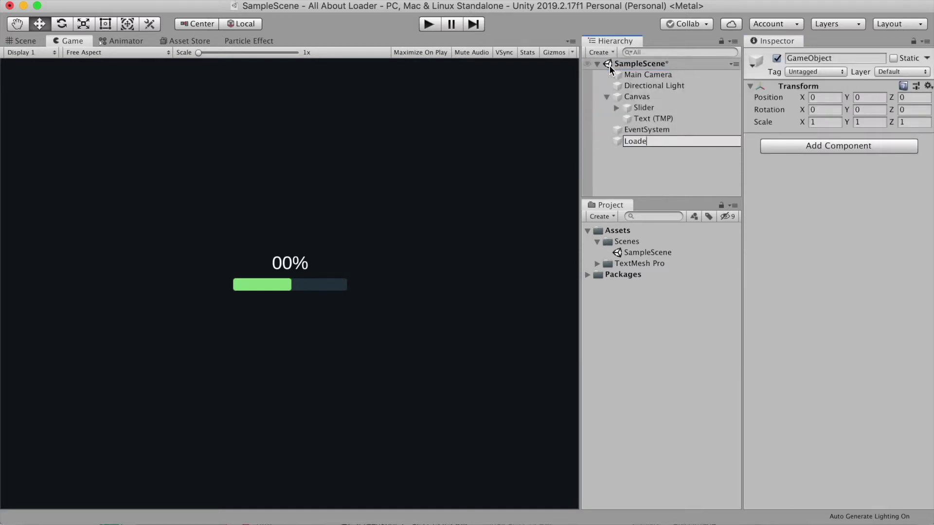
{"action": "type", "text": "r"}
{"action": "key", "text": "Return"}
Create a new script named Loader as a component of the Loader object.
{"action": "left_click", "coordinate": [823, 147]}
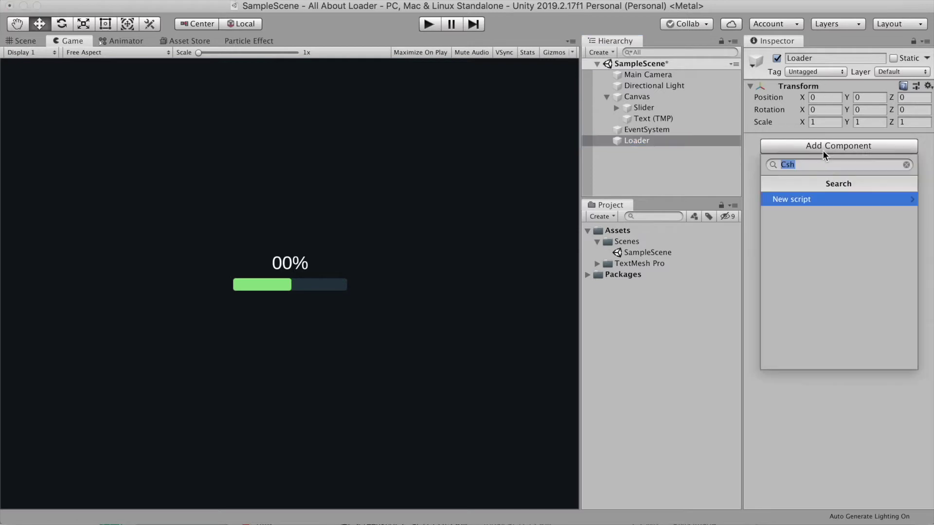
{"action": "left_click", "coordinate": [824, 197]}
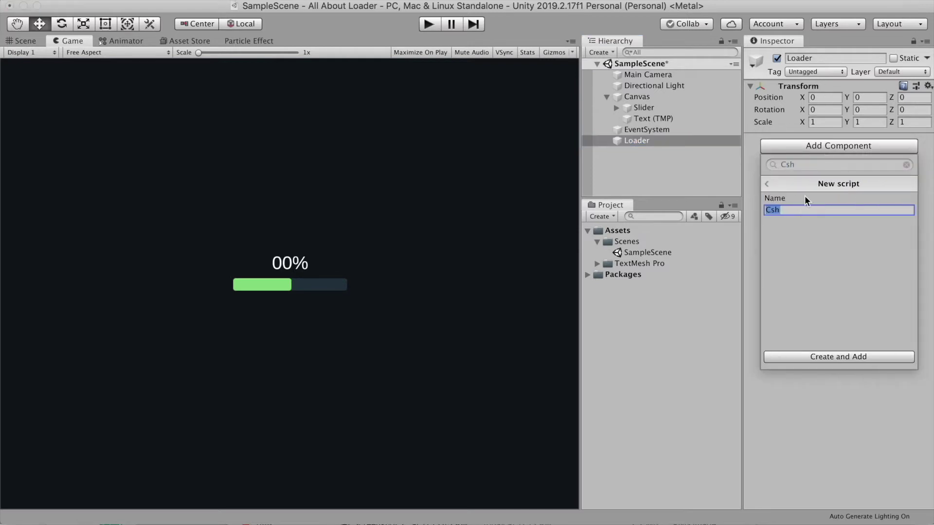
{"action": "type", "text": "Loader"}
{"action": "key", "text": "Return"}
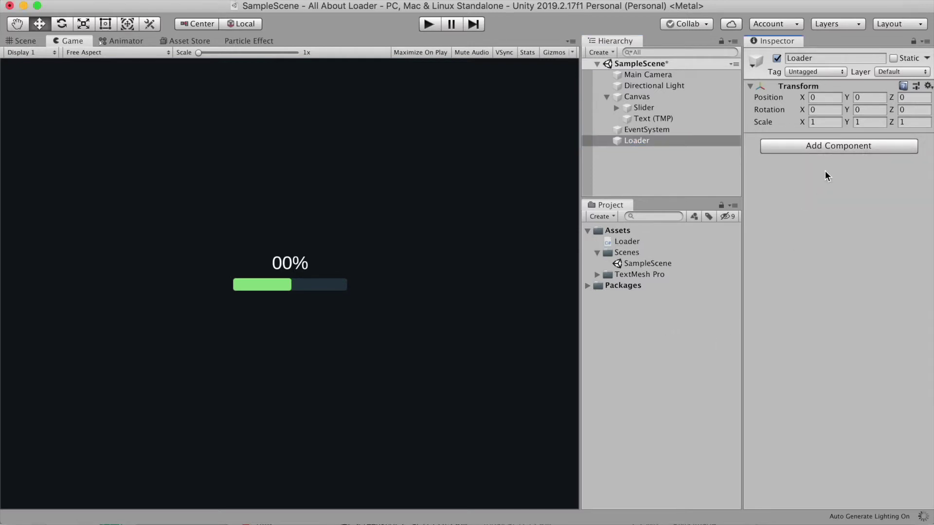
Open the Loader script in Visual Studio and delete the comments above Start and Update.
{"action": "double_click", "coordinate": [627, 241]}
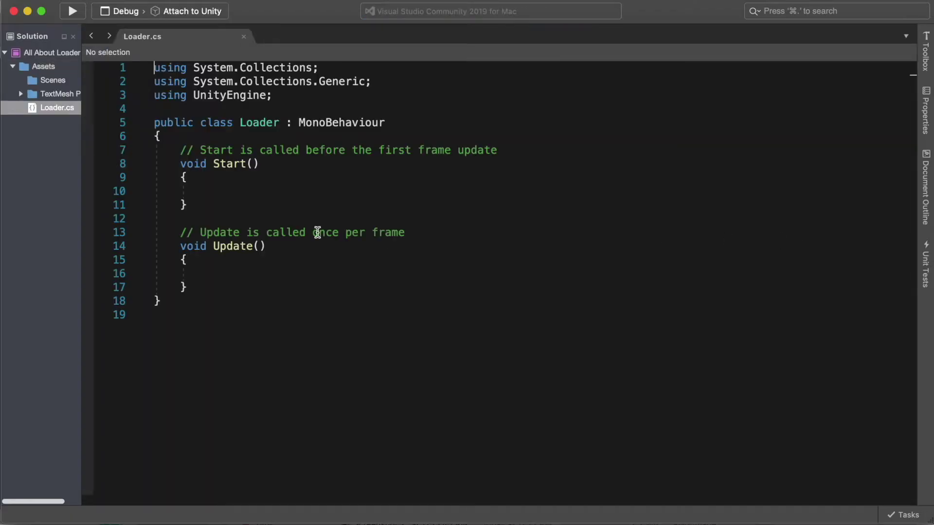
{"action": "left_click", "coordinate": [219, 151]}
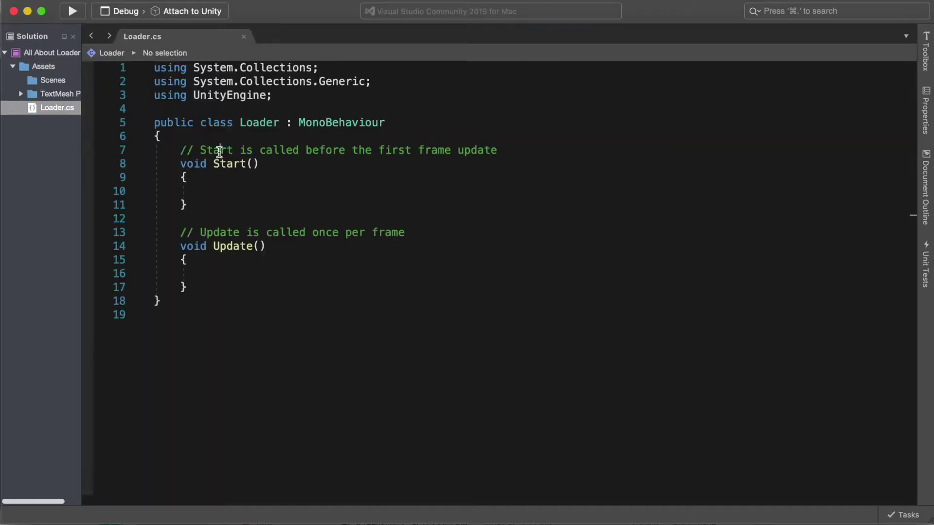
{"action": "key", "text": "super+x"}
{"action": "left_click", "coordinate": [221, 209]}
{"action": "left_click", "coordinate": [207, 219]}
{"action": "key", "text": "super+x"}
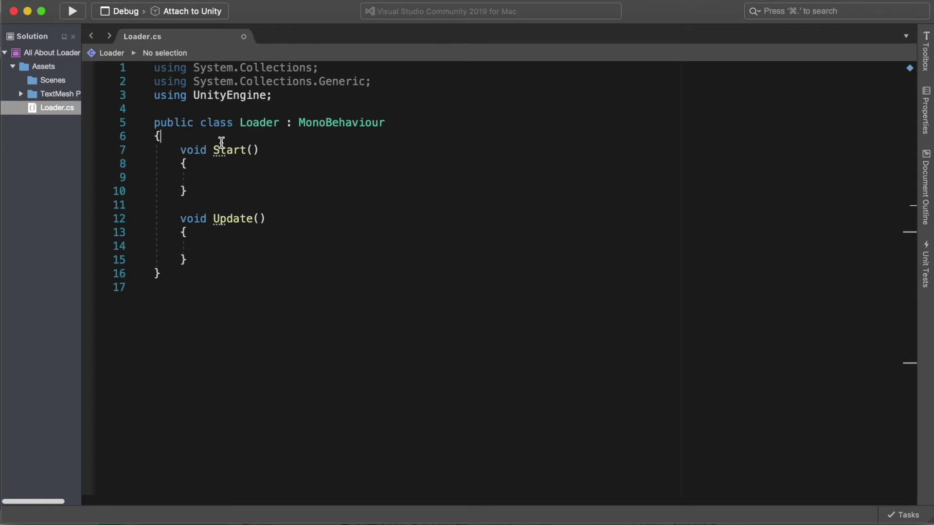
Replace the two System.Collections imports with using directives for UnityEngine.UI and TMPro below the UnityEngine import.
{"action": "left_click_drag", "start_coordinate": [379, 84], "coordinate": [154, 68]}
{"action": "key", "text": "BackSpace"}
{"action": "key", "text": "Delete"}
{"action": "left_click", "coordinate": [279, 68]}
{"action": "key", "text": "Return"}
{"action": "type", "text": "using"}
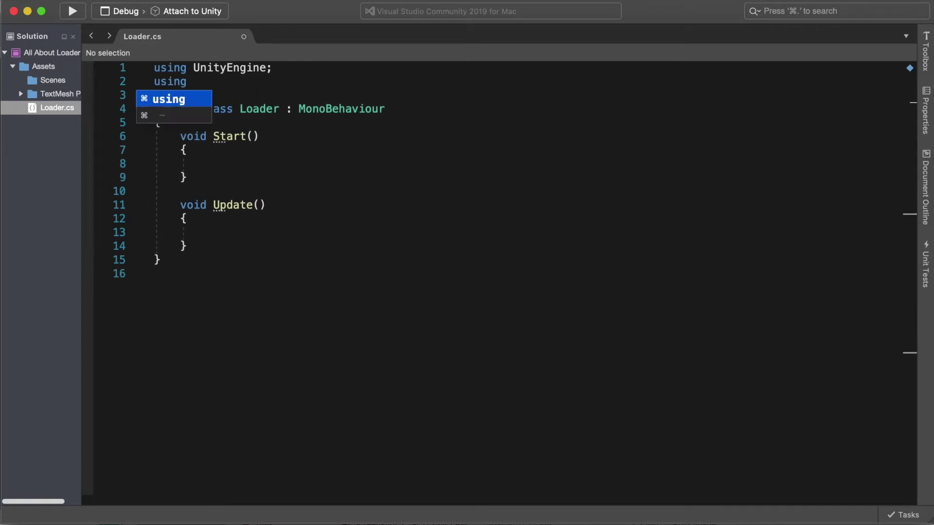
{"action": "type", "text": " TmPro;"}
{"action": "left_click", "coordinate": [271, 68]}
{"action": "key", "text": "Return"}
{"action": "type", "text": "us"}
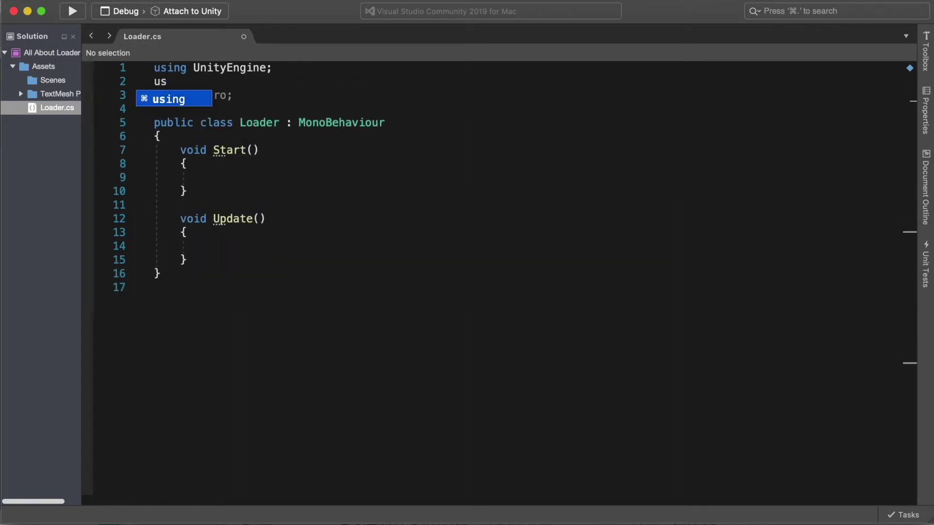
{"action": "type", "text": "ing UnityEngine."}
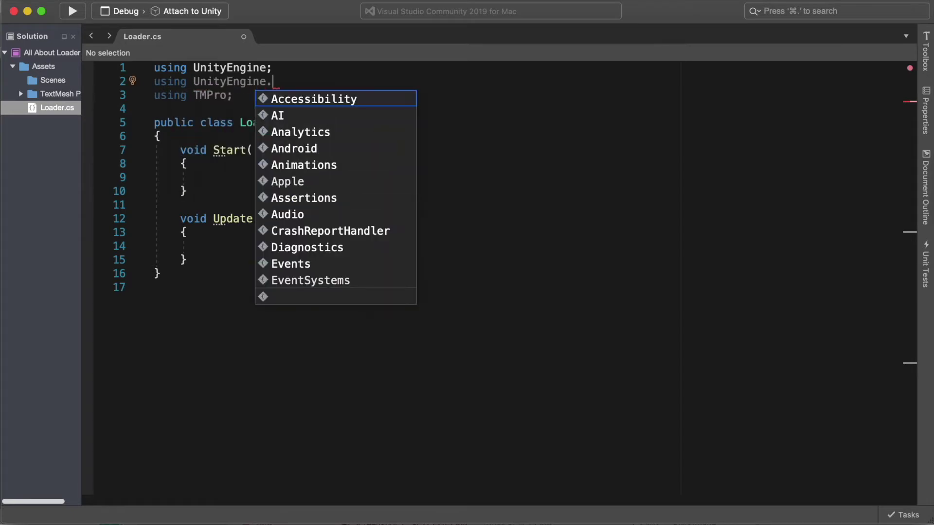
{"action": "type", "text": "UI;"}
Declare the public fields TextMeshProUGUI loadingTxt and Slider slider at the top of the Loader class.
{"action": "key", "text": "Down"}
{"action": "key", "text": "Down"}
{"action": "key", "text": "Down"}
{"action": "key", "text": "Down"}
{"action": "key", "text": "Down"}
{"action": "key", "text": "Up"}
{"action": "key", "text": "Return"}
{"action": "key", "text": "Return"}
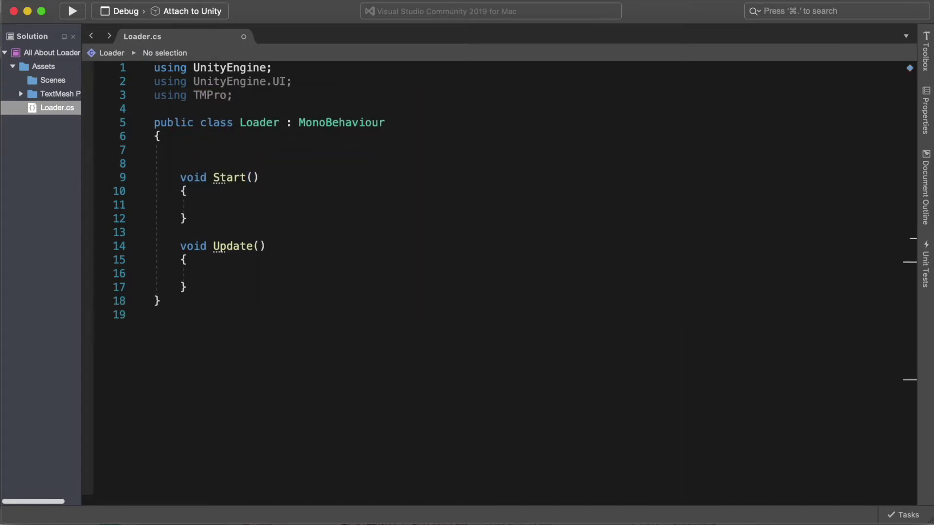
{"action": "type", "text": "public T"}
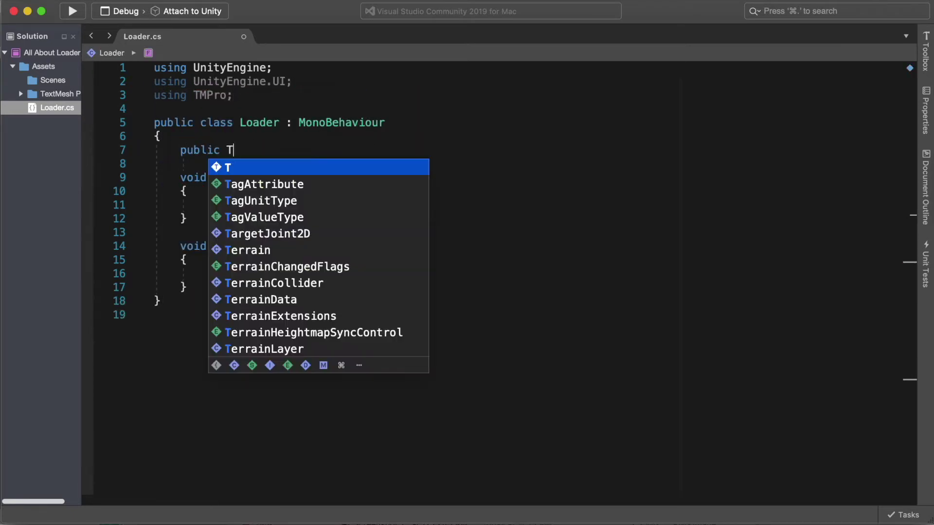
{"action": "type", "text": "extMeshProUGUI loadingT"}
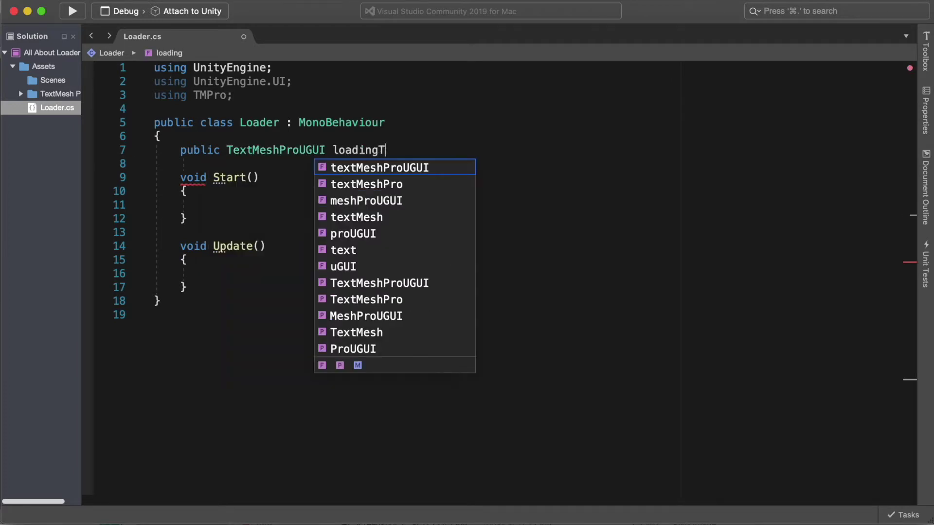
{"action": "type", "text": "xt;"}
{"action": "key", "text": "Return"}
{"action": "type", "text": "public Slider"}
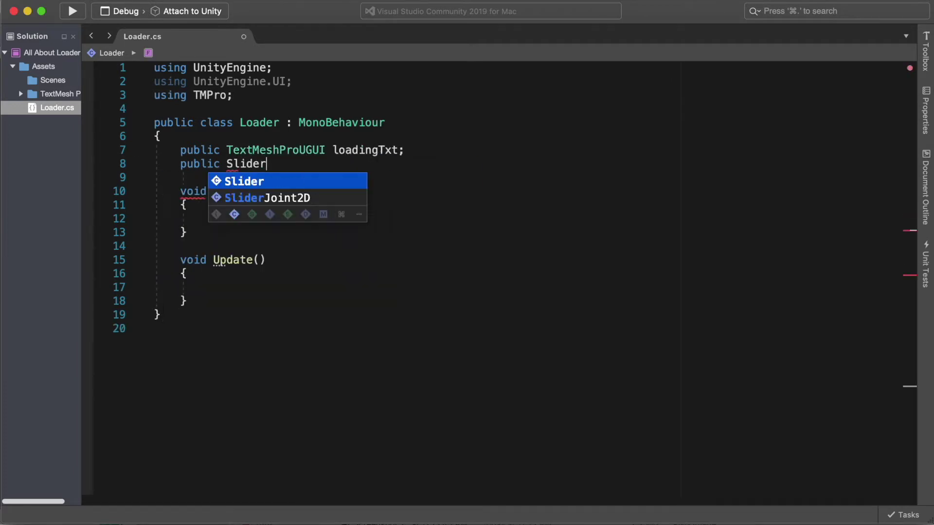
{"action": "type", "text": " slider;"}
In Start, assign loadingTxt = loadingTxt.GetComponent<TextMeshProUGUI>() and slider = slider.GetComponent<Slider>().
{"action": "left_click", "coordinate": [207, 218]}
{"action": "type", "text": "loadingTxt = "}
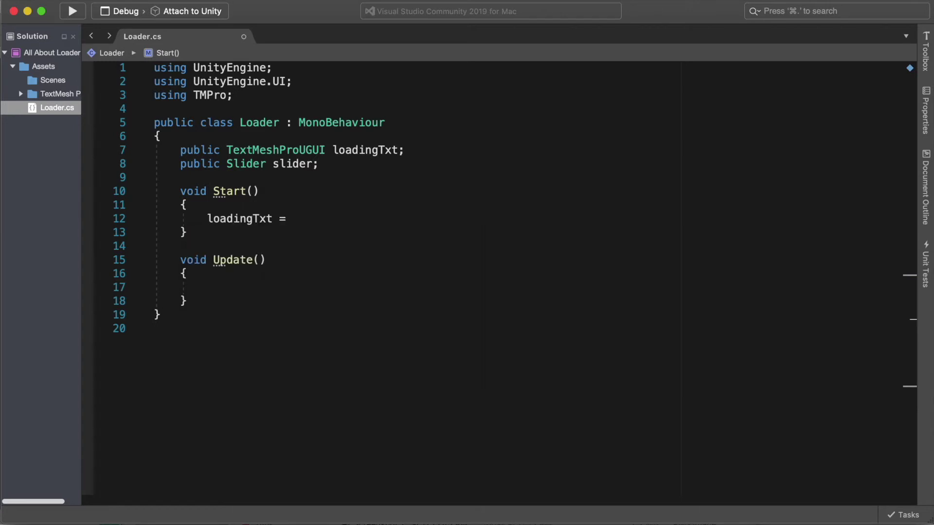
{"action": "type", "text": "loadingTxt.GetComponent<>"}
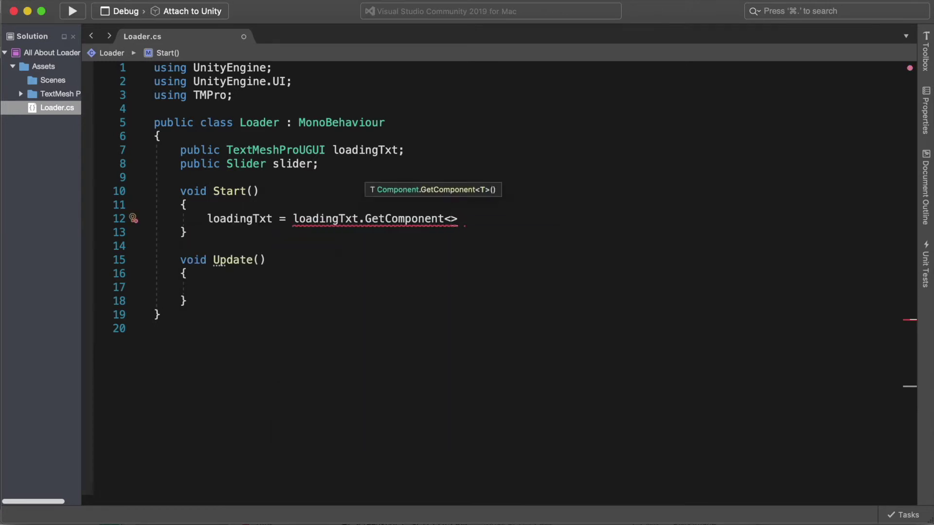
{"action": "type", "text": "TextMeshPro"}
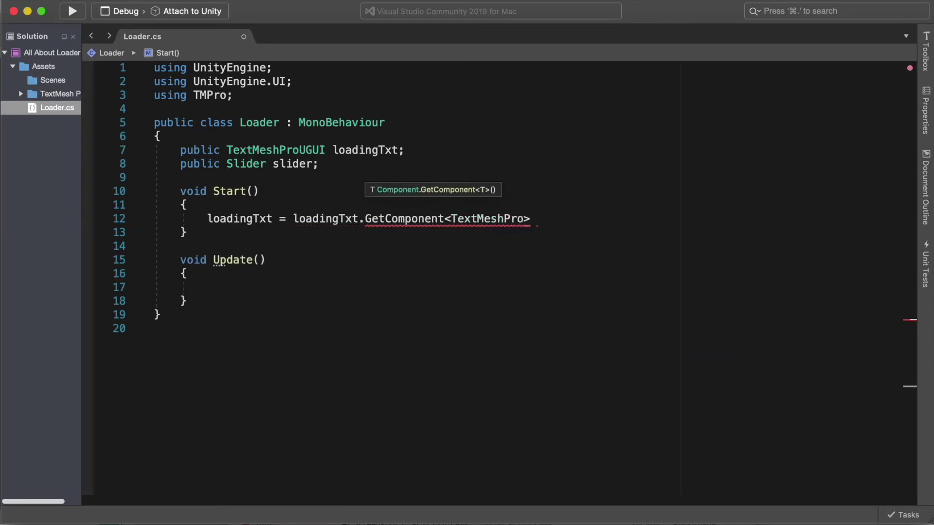
{"action": "type", "text": "UGUI>();"}
{"action": "key", "text": "Return"}
{"action": "type", "text": "s"}
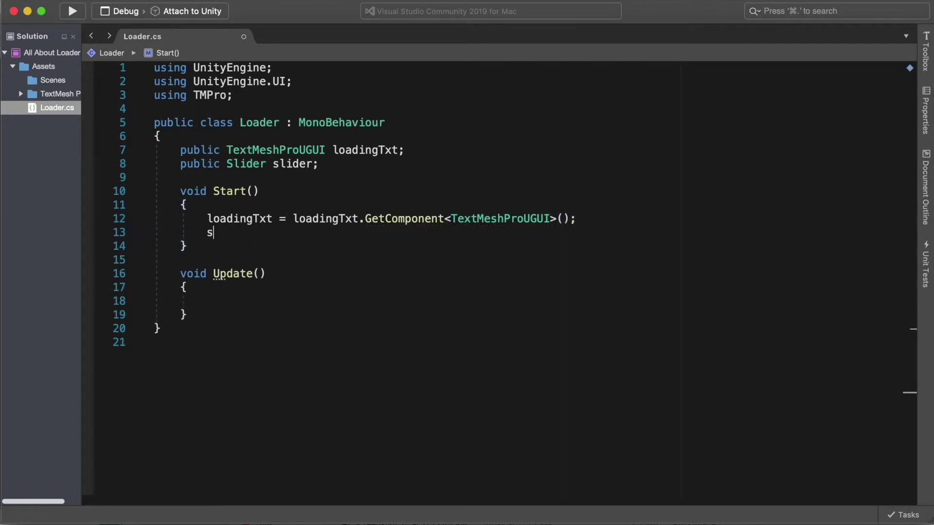
{"action": "type", "text": "lider = slider."}
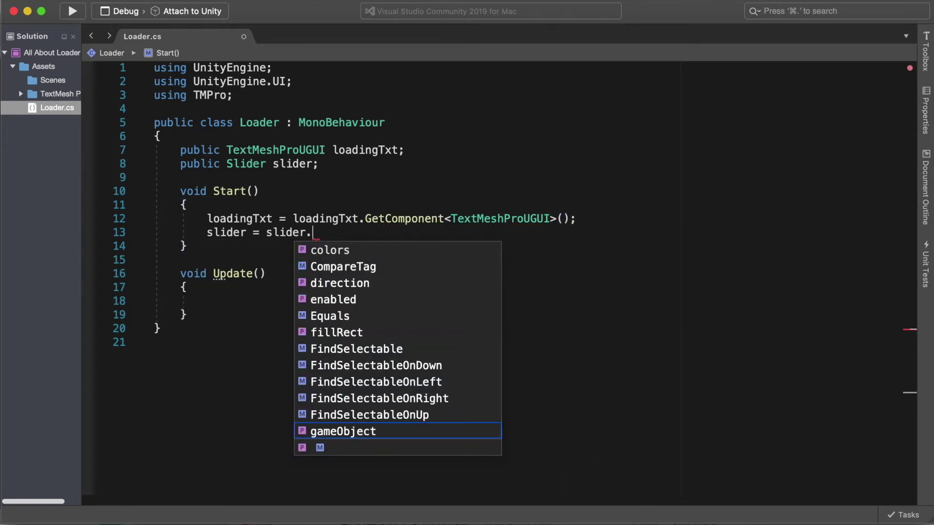
{"action": "type", "text": "GetComponent<Slider>();"}
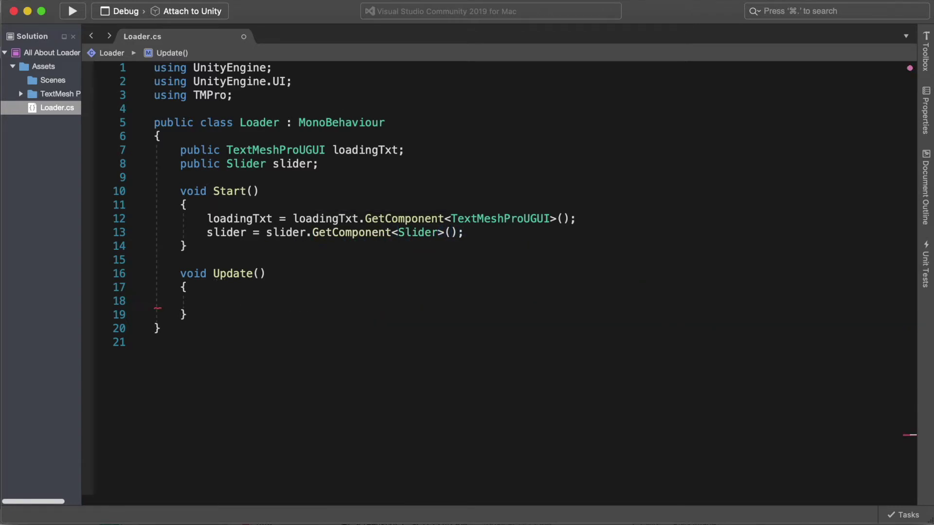
In Update, write loadingTxt.text = slider.value + "%"; so the label shows the slider's value as a percentage.
{"action": "type", "text": "     }      void Update()     {         loadingTxt."}
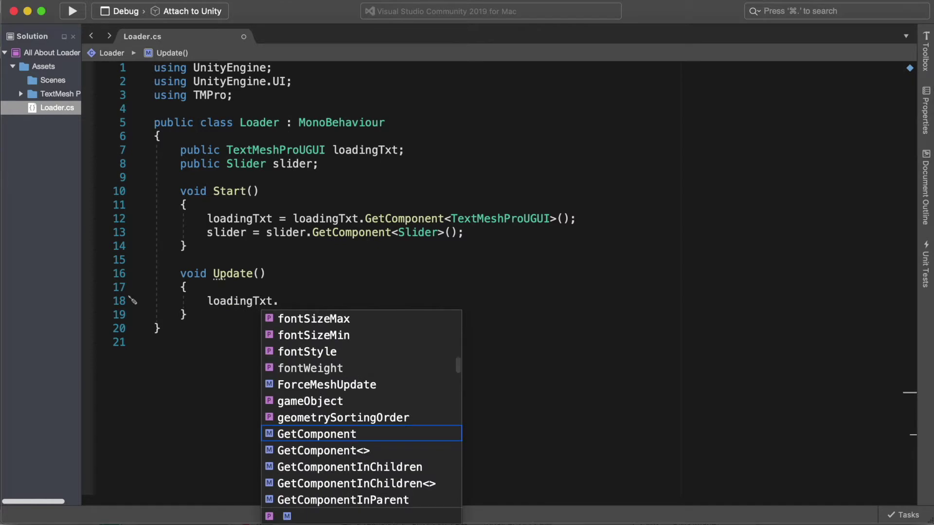
{"action": "type", "text": "text ="}
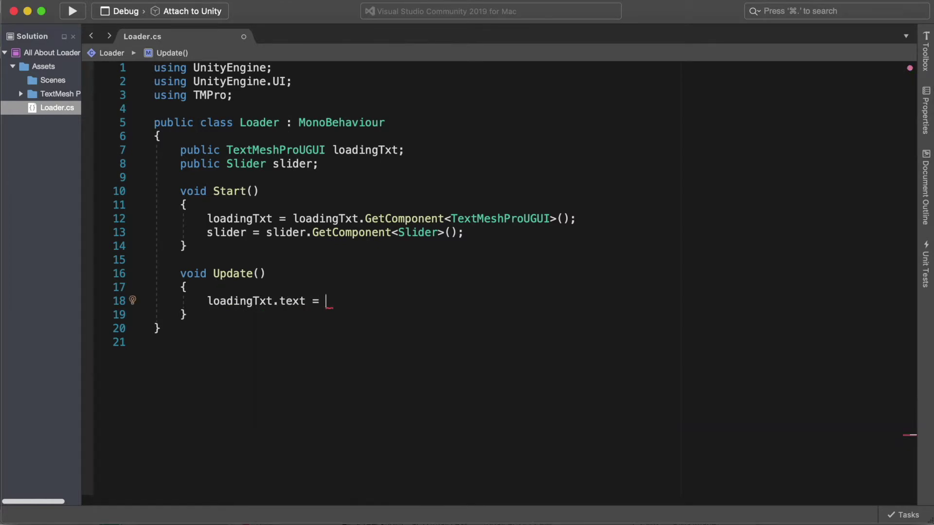
{"action": "type", "text": "slider.val"}
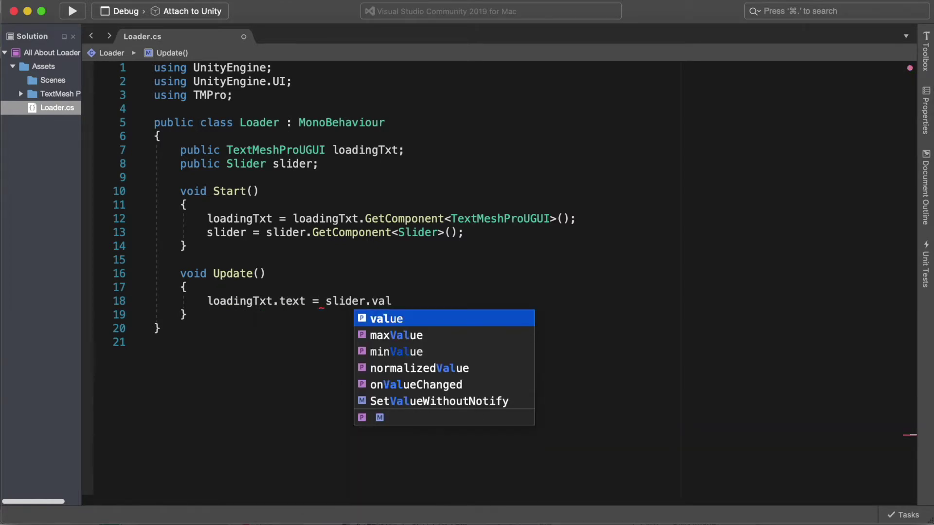
{"action": "type", "text": "ue + \"\";"}
{"action": "key", "text": "Return"}
{"action": "left_click", "coordinate": [404, 301]}
{"action": "type", "text": "+ ::"}
{"action": "key", "text": "BackSpace"}
{"action": "key", "text": "BackSpace"}
{"action": "type", "text": "\"\""}
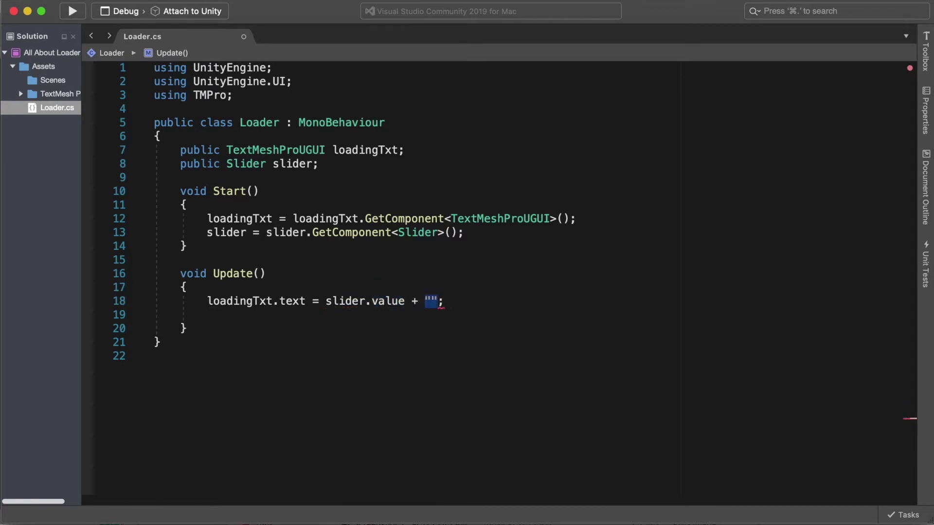
{"action": "type", "text": "%"}
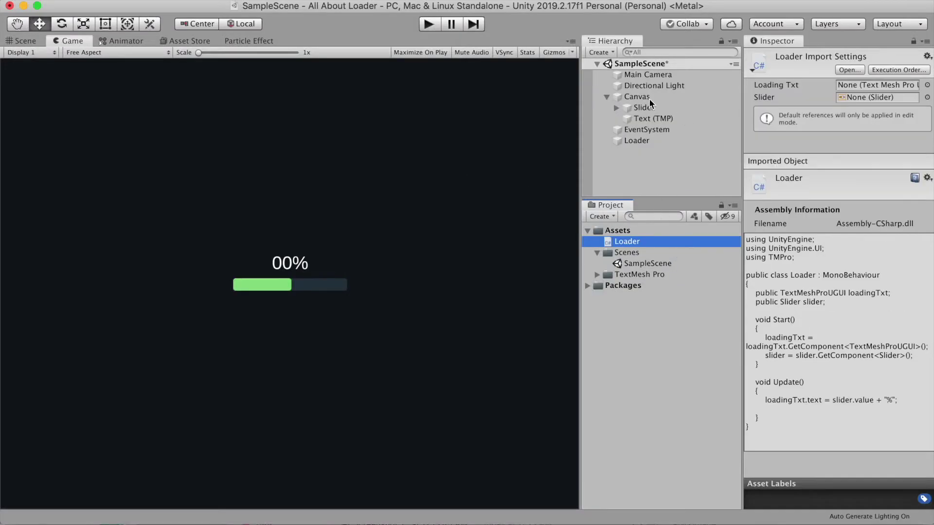
In Unity, assign Text (TMP) to Loading Txt and the Slider object to Slider on the Loader object's script.
{"action": "left_click", "coordinate": [636, 141]}
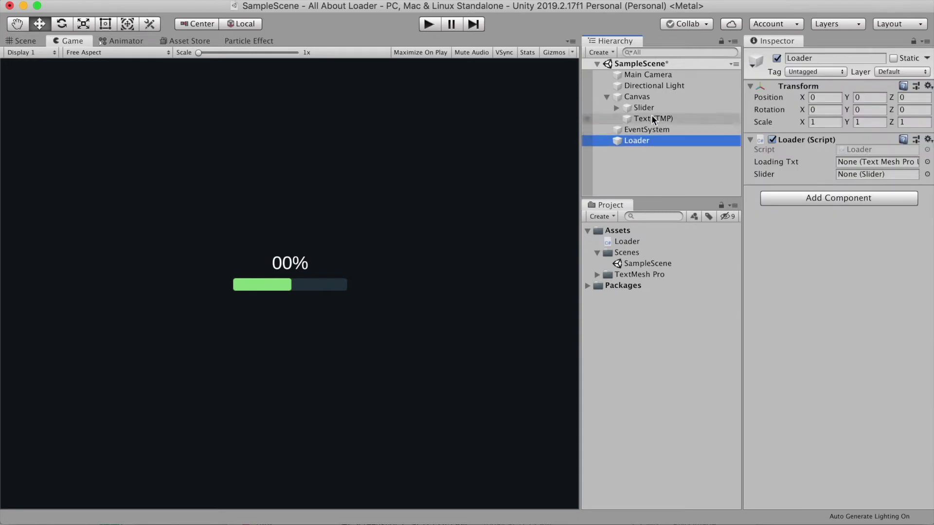
{"action": "left_click_drag", "start_coordinate": [643, 107], "coordinate": [846, 163]}
Run the scene, vary the slider along its full range to check the percentage label, and stop Play mode.
{"action": "left_click", "coordinate": [428, 25]}
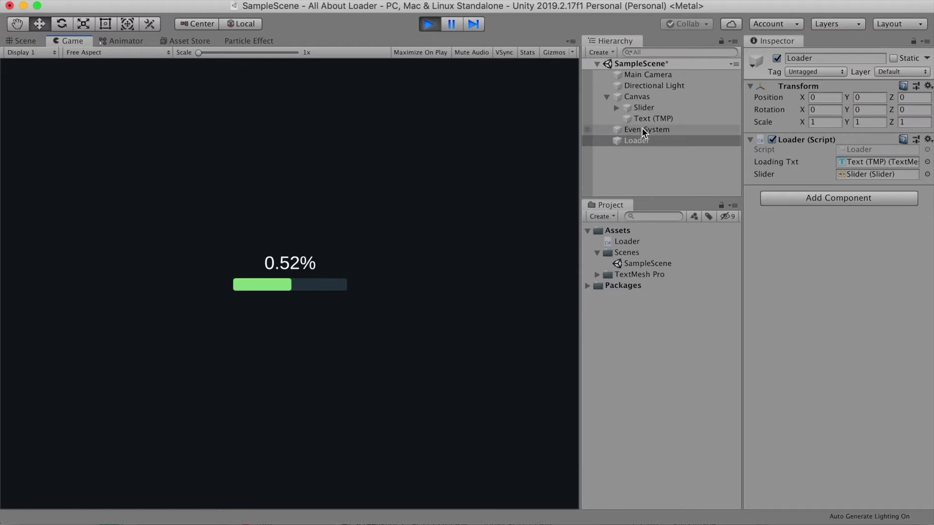
{"action": "left_click", "coordinate": [644, 108]}
{"action": "left_click_drag", "start_coordinate": [870, 250], "coordinate": [867, 253]}
{"action": "left_click", "coordinate": [305, 290]}
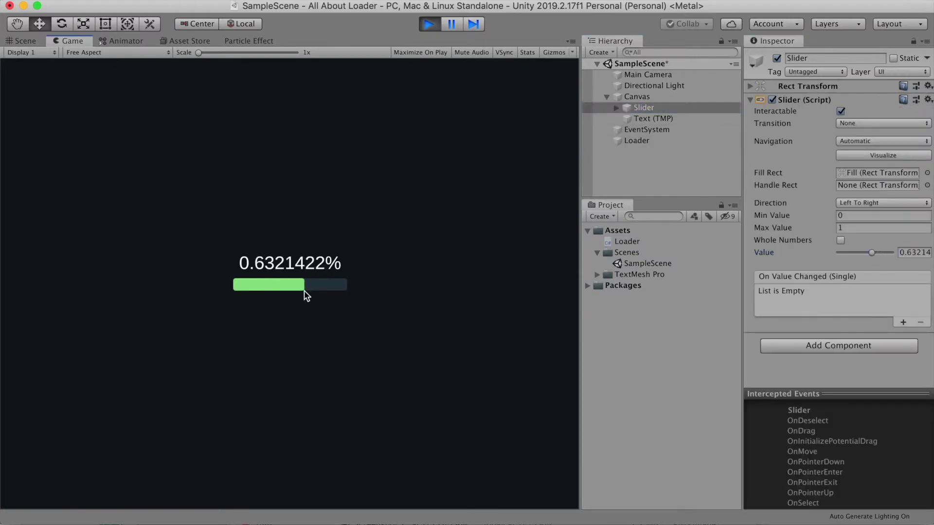
{"action": "left_click_drag", "start_coordinate": [252, 292], "coordinate": [379, 310]}
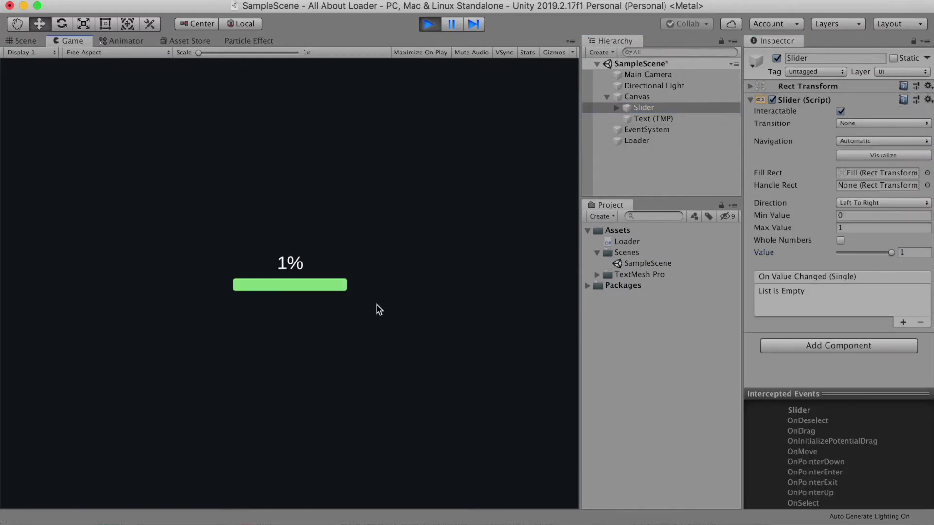
{"action": "left_click", "coordinate": [288, 291]}
{"action": "left_click", "coordinate": [429, 24]}
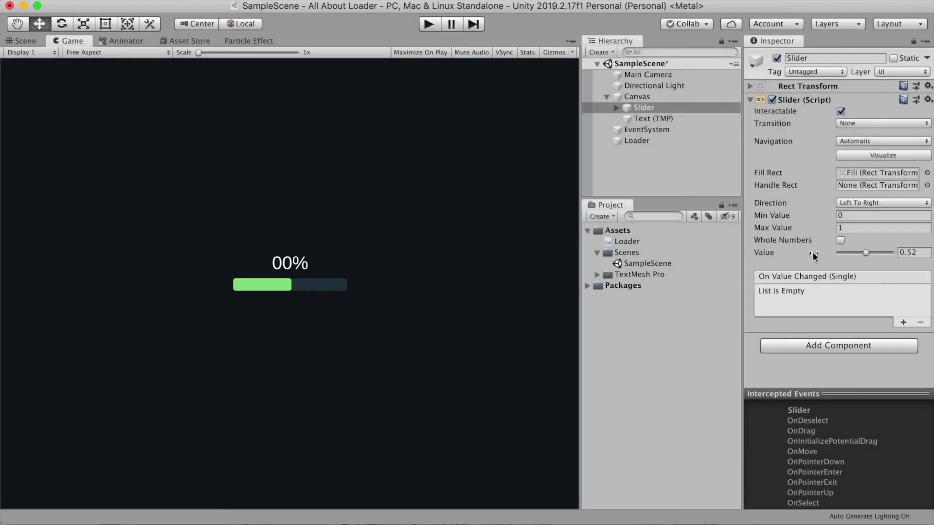
Set the slider's Max Value to 100 and its Value to 41.
{"action": "left_click", "coordinate": [861, 228]}
{"action": "type", "text": "100"}
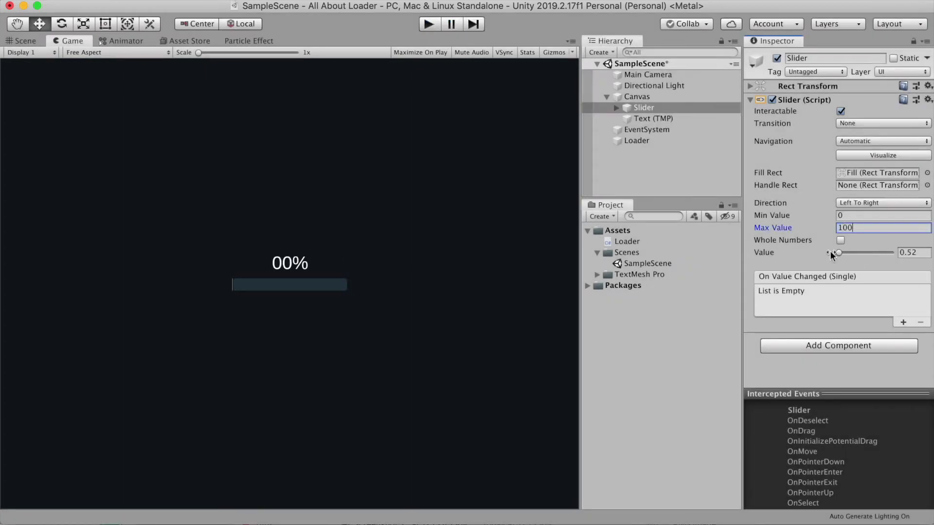
{"action": "left_click_drag", "start_coordinate": [839, 253], "coordinate": [860, 253]}
Run the scene and test the slider's percentage label with Whole Numbers enabled.
{"action": "key", "text": "super+p"}
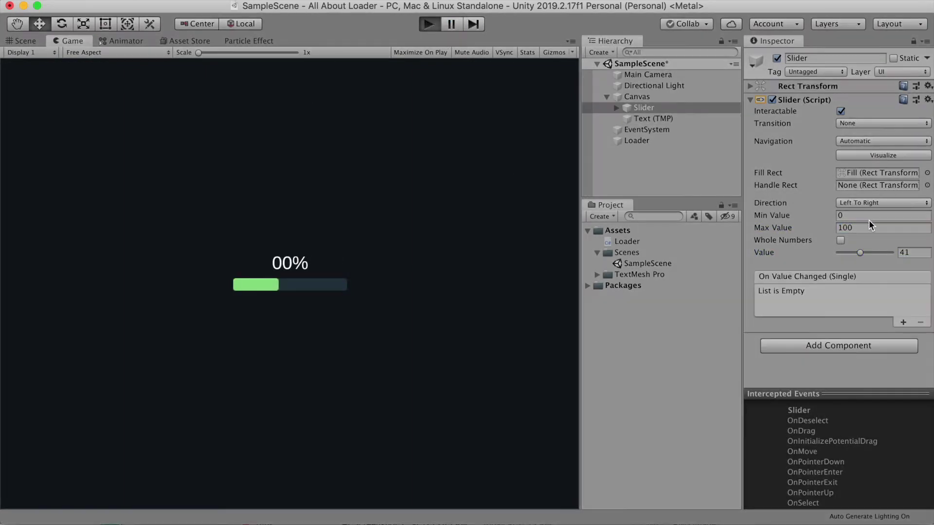
{"action": "mouse_move", "coordinate": [284, 288]}
{"action": "left_mouse_down"}
{"action": "mouse_move", "coordinate": [351, 291]}
{"action": "mouse_move", "coordinate": [290, 290]}
{"action": "left_mouse_up"}
{"action": "left_click", "coordinate": [840, 240]}
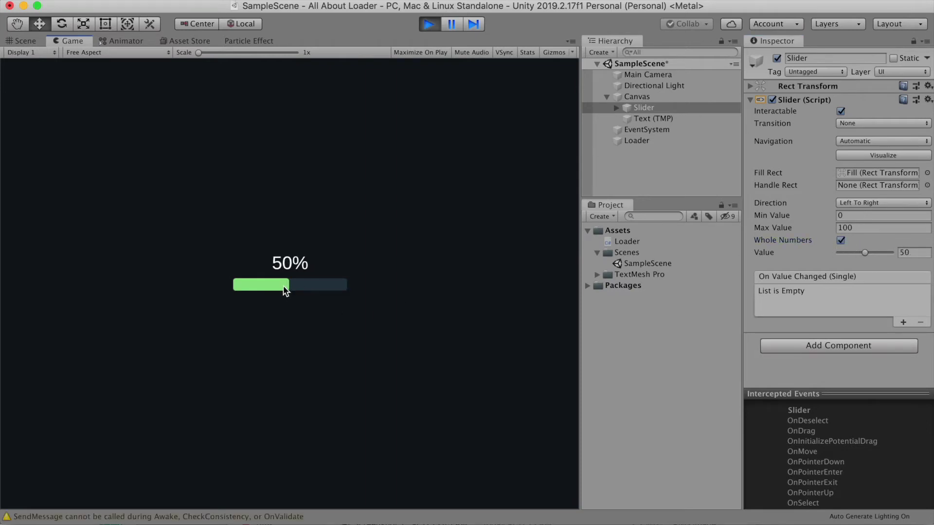
{"action": "mouse_move", "coordinate": [284, 288]}
{"action": "left_mouse_down"}
{"action": "mouse_move", "coordinate": [336, 290]}
{"action": "mouse_move", "coordinate": [258, 288]}
{"action": "mouse_move", "coordinate": [285, 287]}
{"action": "left_mouse_up"}
Stop Play mode and turn off the slider's Interactable option.
{"action": "left_click", "coordinate": [841, 111]}
{"action": "left_click", "coordinate": [429, 31]}
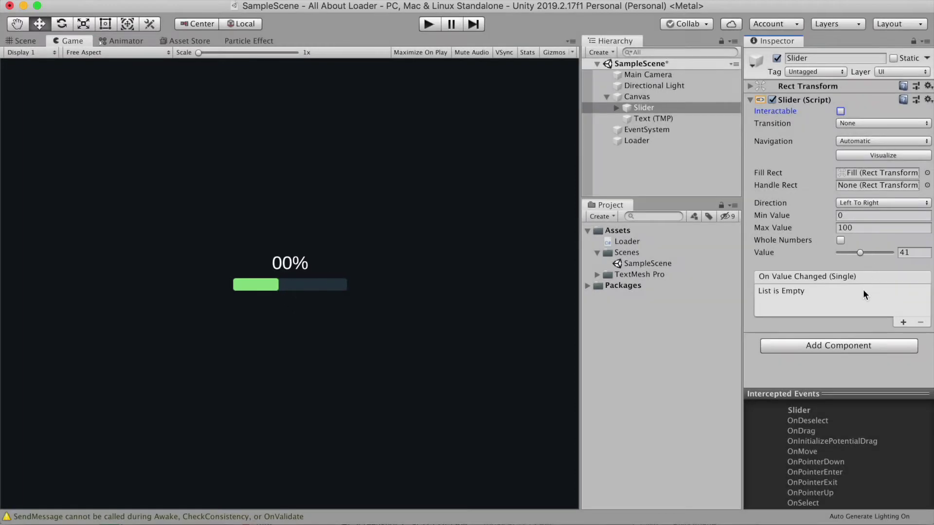
Switch to the Loader script in Visual Studio and add an if (Input.GetKeyDown(KeyCode.Space)) block below the label line in Update.
{"action": "key", "text": "super+Tab"}
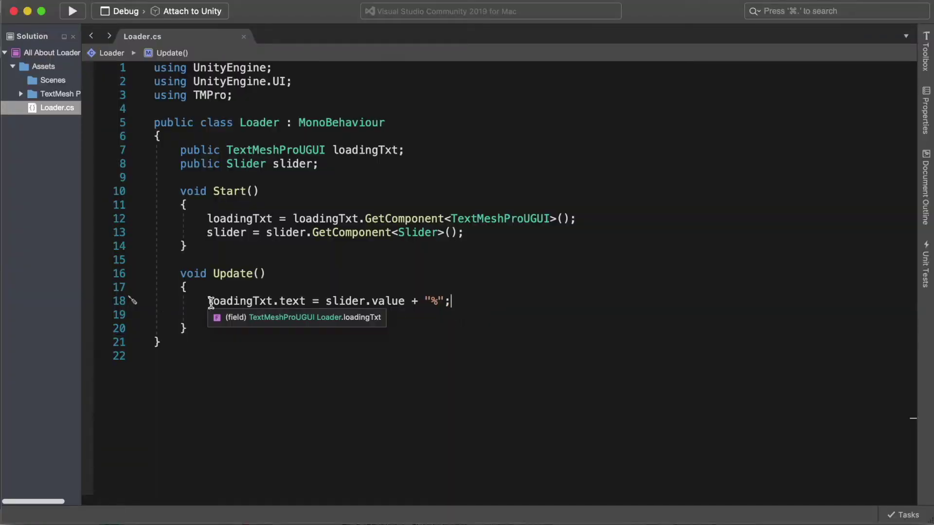
{"action": "key", "text": "Return"}
{"action": "key", "text": "Return"}
{"action": "type", "text": "if "}
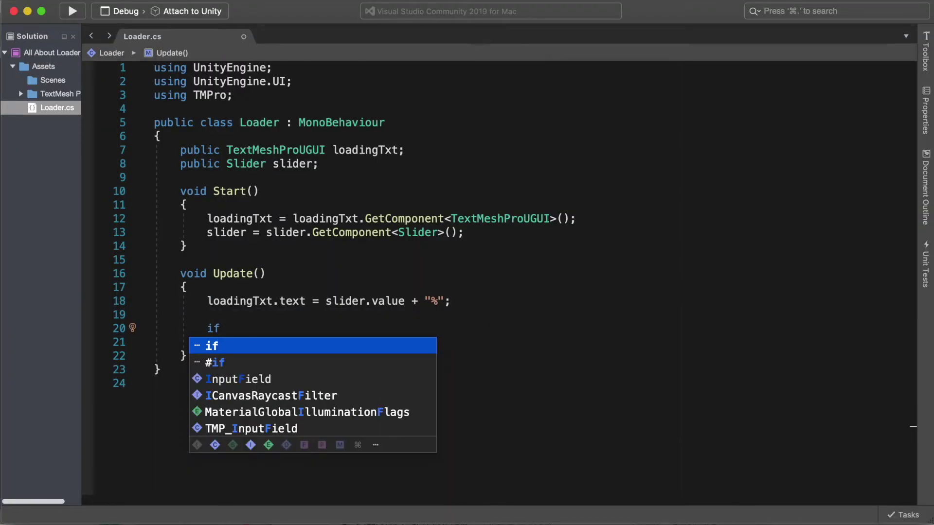
{"action": "type", "text": "("}
{"action": "type", "text": "Input.GetKeyDown"}
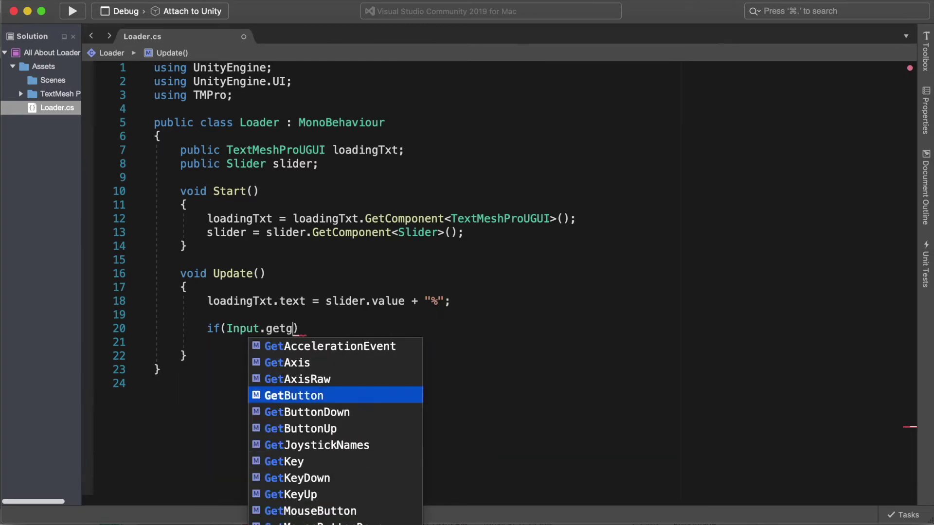
{"action": "type", "text": "(KeyCode.Space))"}
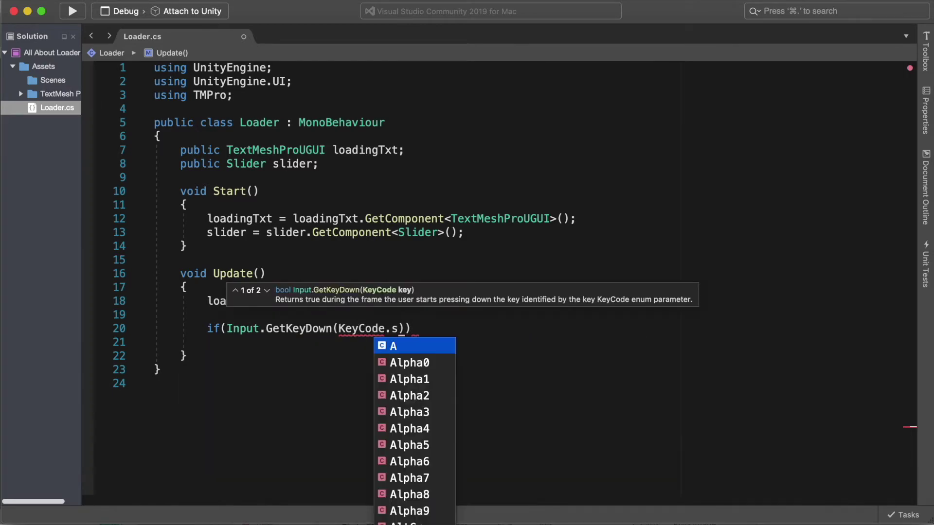
{"action": "key", "text": "Return"}
{"action": "type", "text": "{"}
{"action": "key", "text": "Return"}
Inside the Space key block, write slider.value -= 10; to lower the slider by 10.
{"action": "type", "text": "slider"}
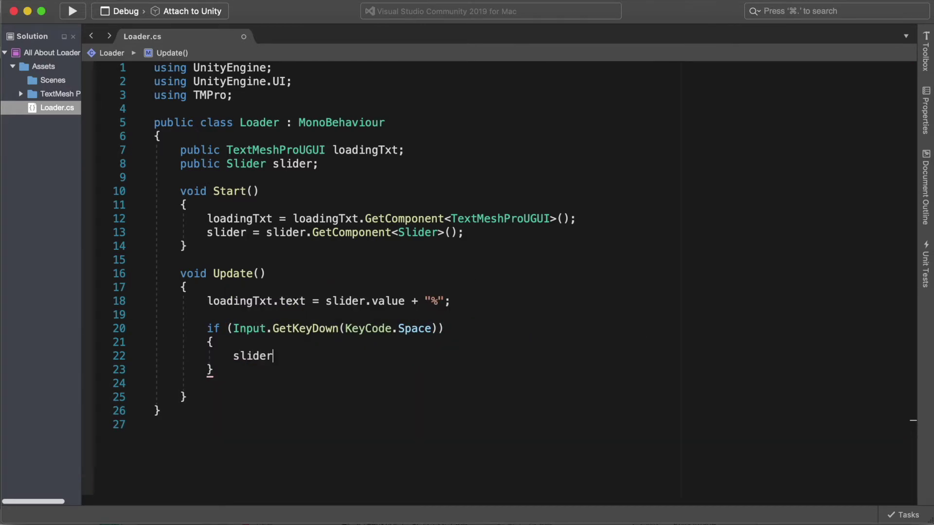
{"action": "type", "text": " +="}
{"action": "key", "text": "BackSpace"}
{"action": "key", "text": "BackSpace"}
{"action": "key", "text": "BackSpace"}
{"action": "type", "text": ".value +"}
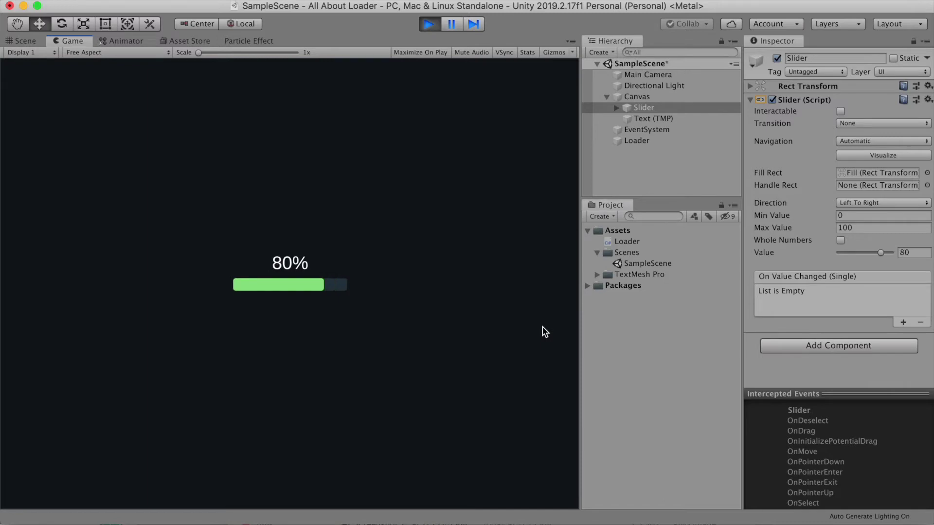
Test in Play mode that the Space key lowers the loading bar and its percentage label.
{"action": "key", "text": "space"}
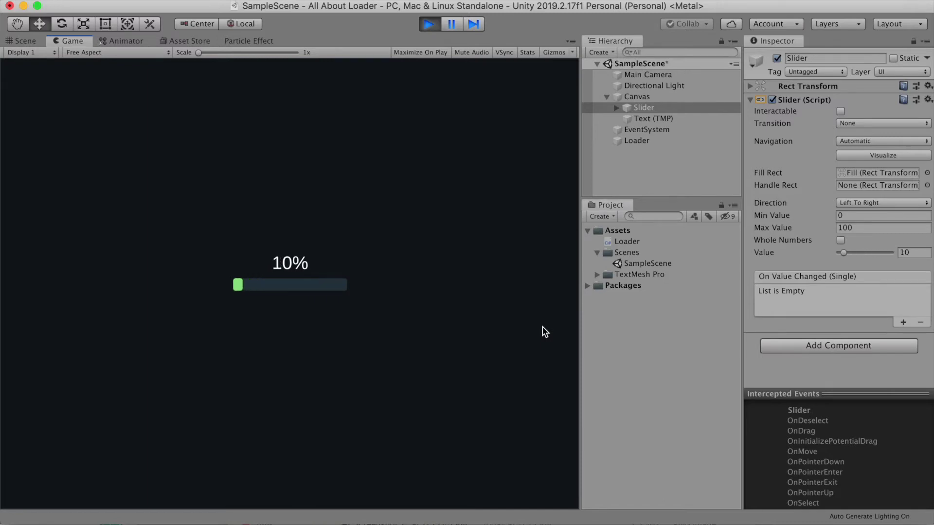
{"action": "key", "text": "space"}
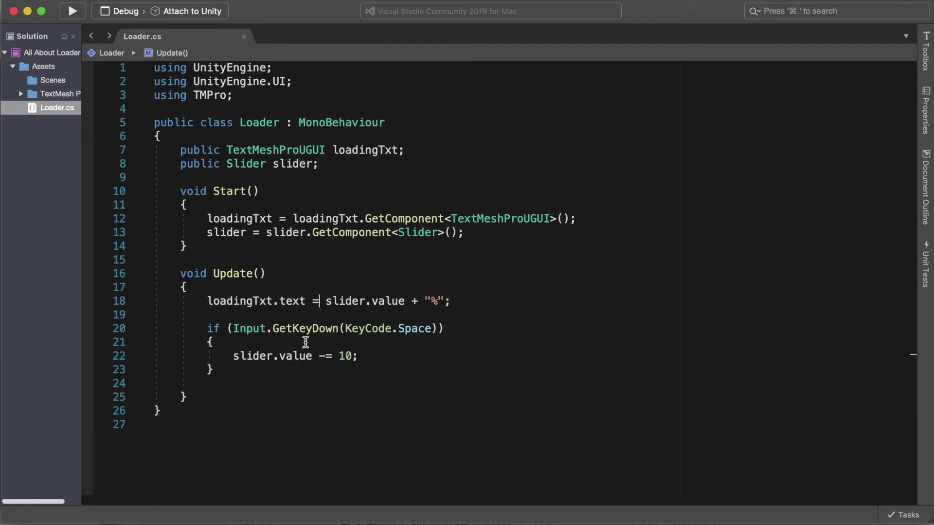
In the label line of Update, replace slider.value with slider.normalizedValue and save the script.
{"action": "double_click", "coordinate": [388, 300]}
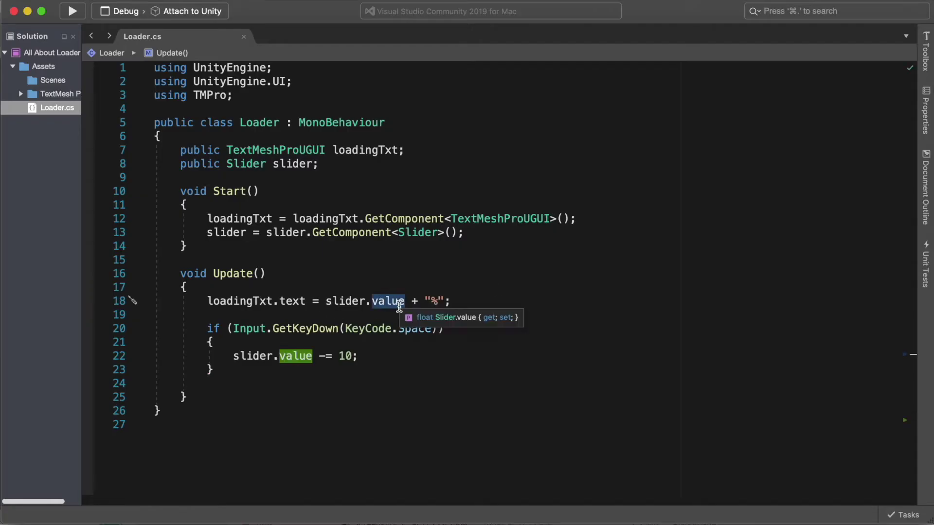
{"action": "type", "text": "normalizedValue"}
{"action": "key", "text": "super+s"}
Back in Unity, enable the slider's Interactable option and test the normalized label in Play mode.
{"action": "key", "text": "super+Tab"}
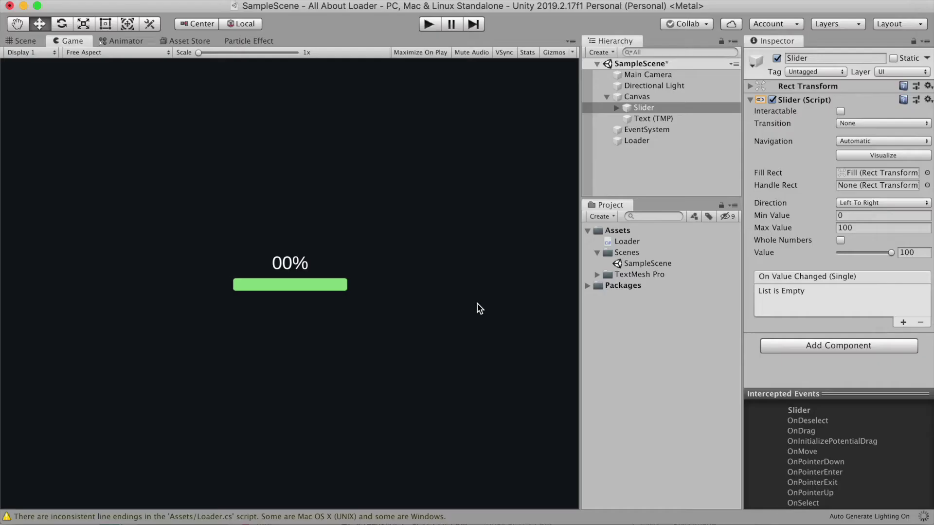
{"action": "left_click", "coordinate": [841, 111]}
{"action": "left_click", "coordinate": [425, 28]}
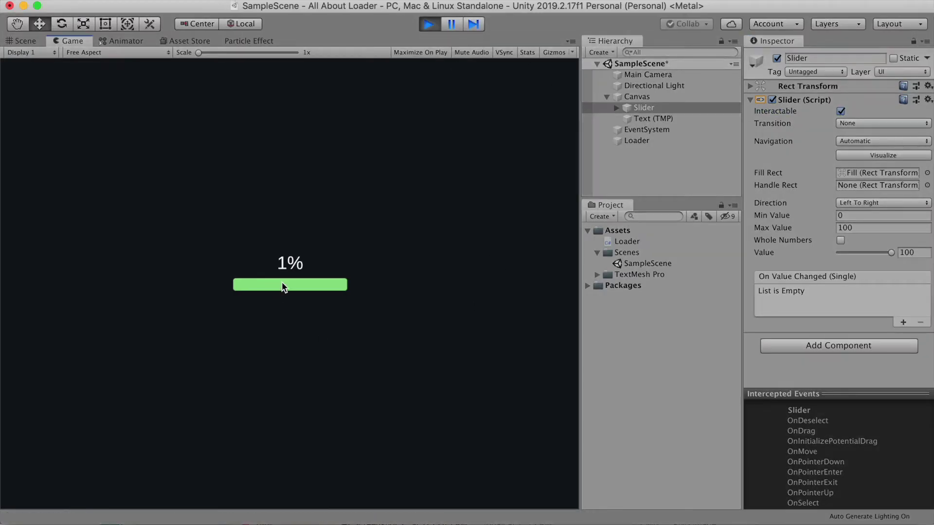
{"action": "left_click_drag", "start_coordinate": [282, 281], "coordinate": [289, 287]}
{"action": "left_click", "coordinate": [429, 29]}
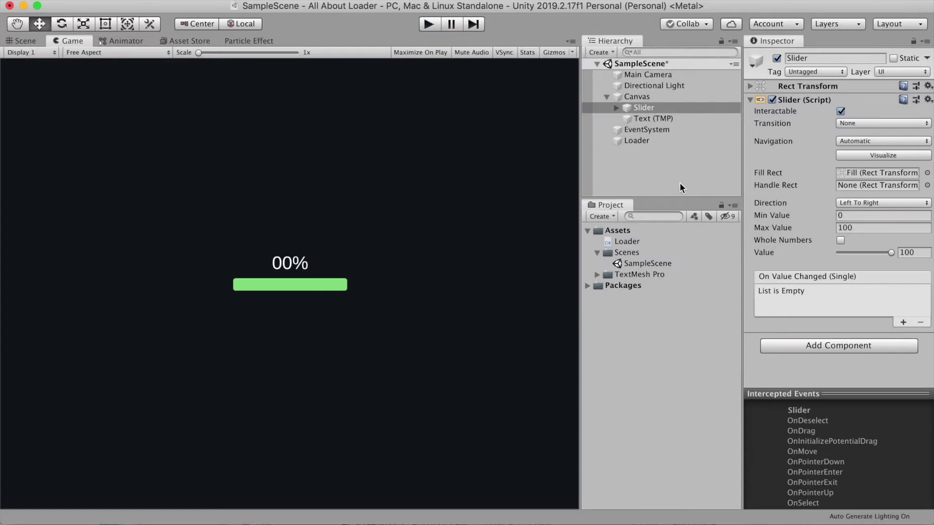
{"action": "key", "text": "super+Tab"}
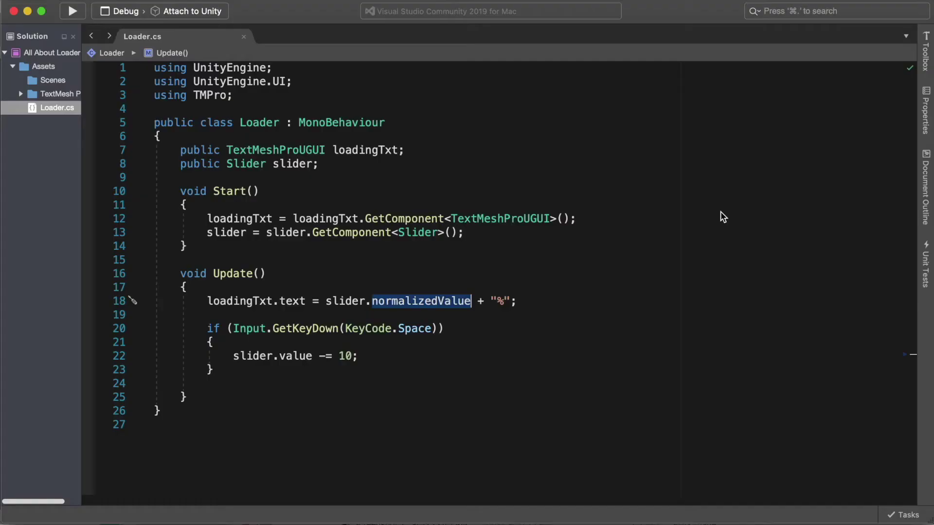
{"action": "left_click", "coordinate": [392, 351]}
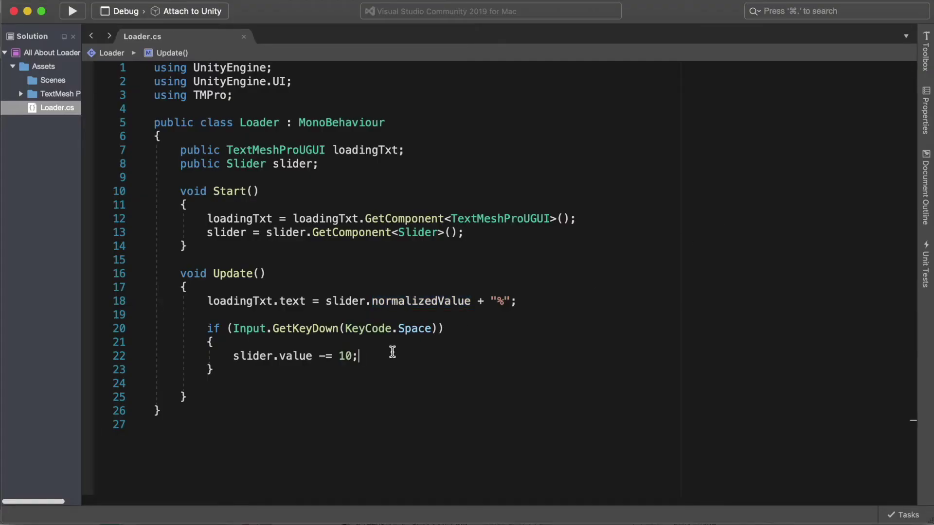
{"action": "key", "text": "super+Tab"}
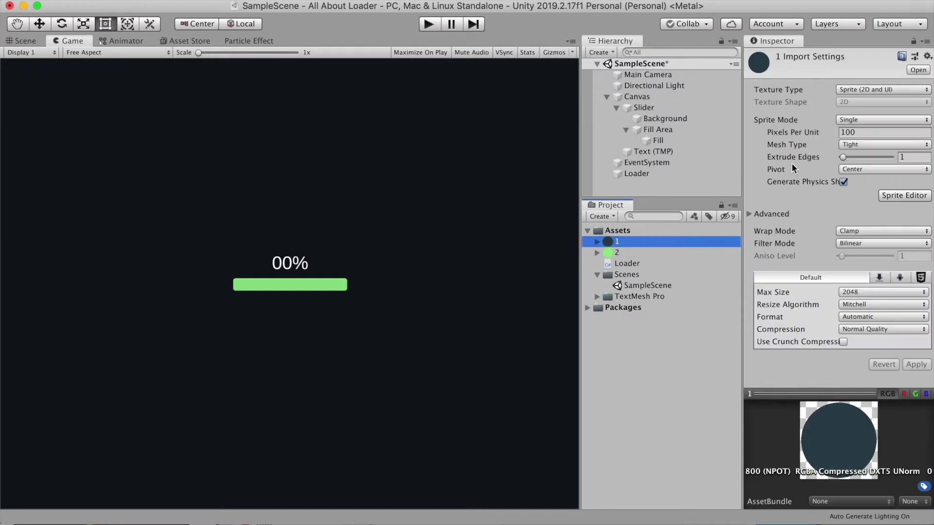
Choose Sprite (2D and UI) as the texture type of image 1, and select image 2.
{"action": "left_click", "coordinate": [853, 89]}
{"action": "left_click", "coordinate": [848, 91]}
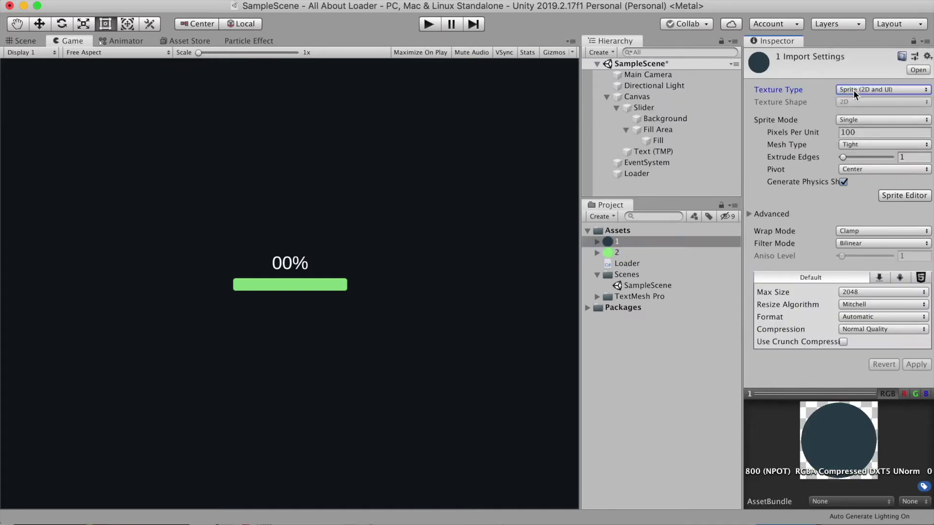
{"action": "left_click", "coordinate": [617, 253]}
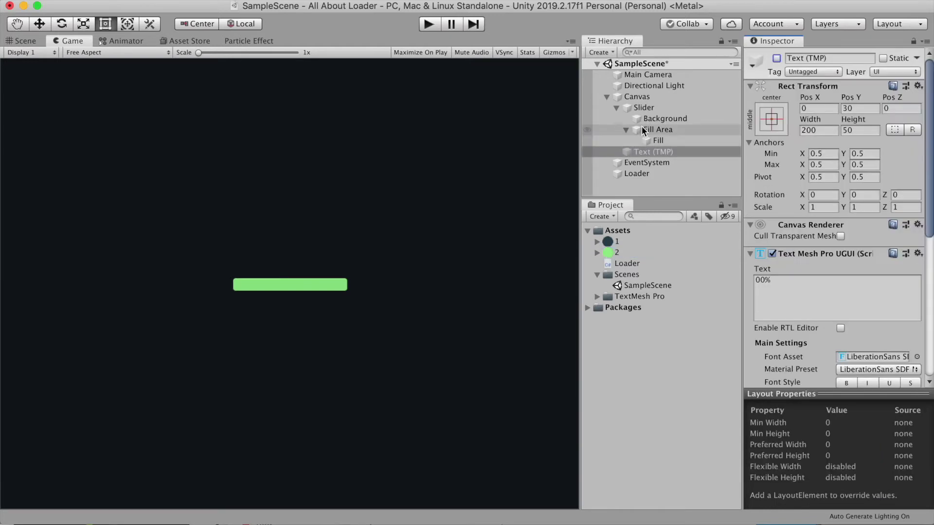
Set the Slider object's width and height to 400 each.
{"action": "left_click", "coordinate": [645, 118]}
{"action": "left_click", "coordinate": [643, 107]}
{"action": "left_click", "coordinate": [828, 112]}
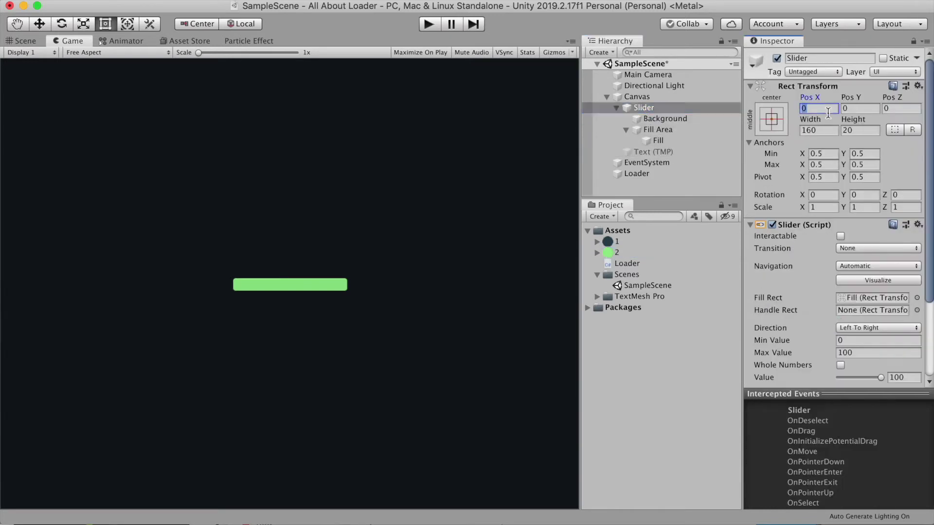
{"action": "left_click", "coordinate": [829, 130]}
{"action": "type", "text": "400"}
{"action": "left_click", "coordinate": [868, 132]}
{"action": "type", "text": "400"}
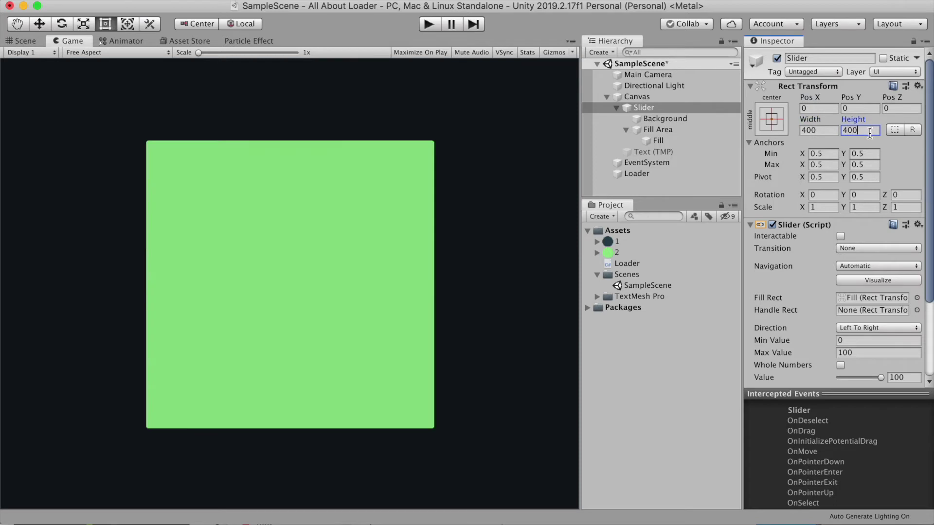
Assign the dark circle sprite 1 as the source image of the slider's Background.
{"action": "double_click", "coordinate": [661, 121]}
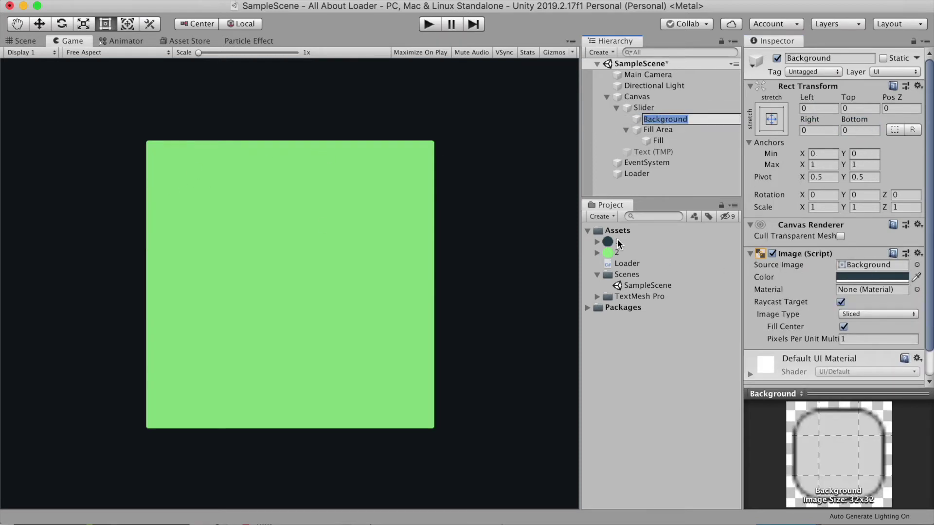
{"action": "left_click_drag", "start_coordinate": [608, 245], "coordinate": [859, 262]}
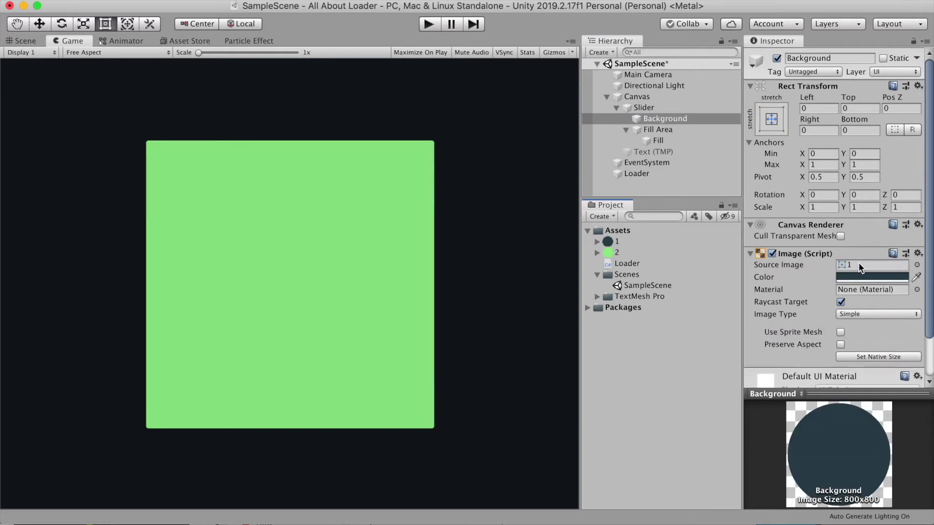
Assign the green circle sprite 2 as the source image of the slider's Fill, and preview it by varying the Slider's value.
{"action": "left_click", "coordinate": [656, 141]}
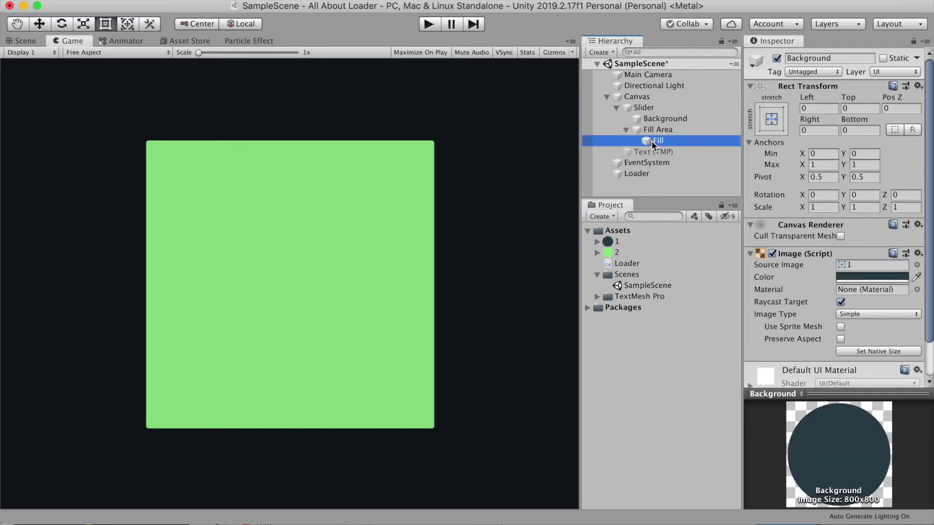
{"action": "left_click_drag", "start_coordinate": [608, 256], "coordinate": [860, 282]}
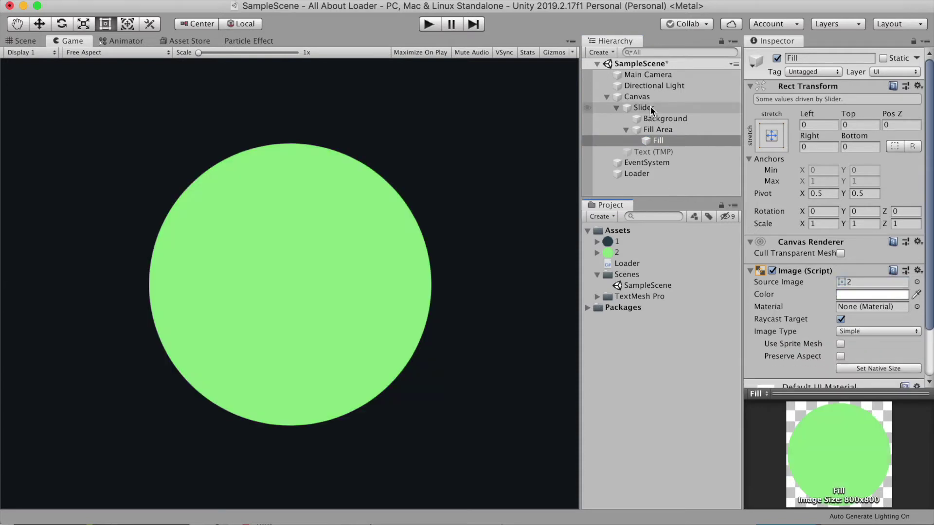
{"action": "left_click", "coordinate": [650, 108]}
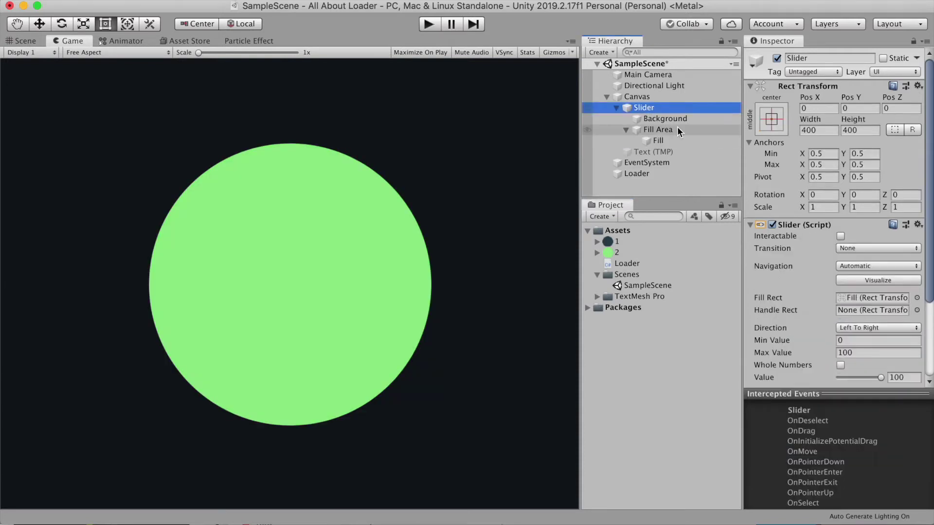
{"action": "left_click_drag", "start_coordinate": [880, 378], "coordinate": [924, 383]}
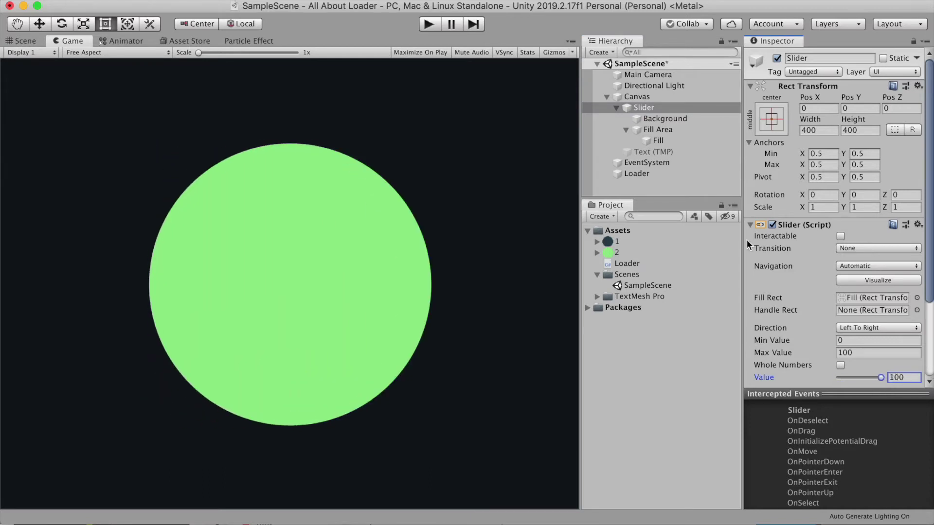
Set the image type of the slider's Fill object to Filled.
{"action": "left_click", "coordinate": [670, 139]}
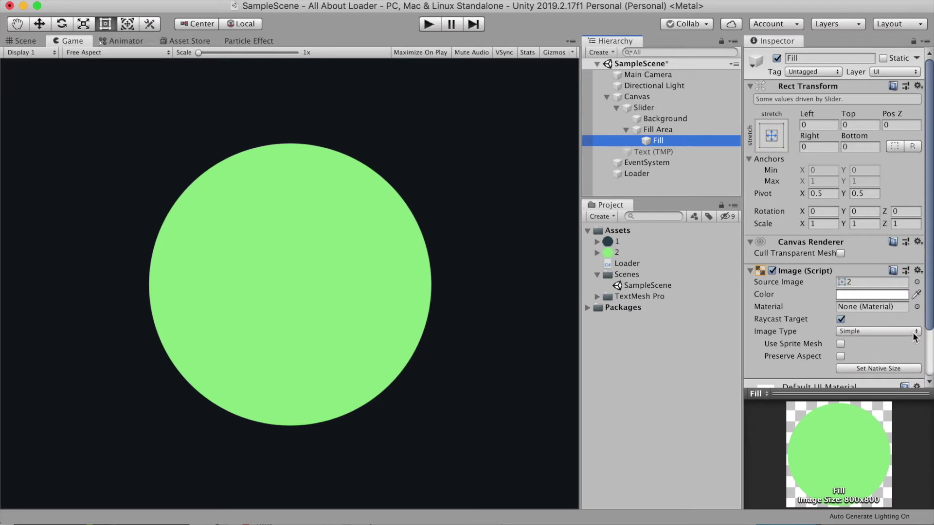
{"action": "scroll", "coordinate": [909, 335], "scroll_direction": "down", "scroll_amount": 3}
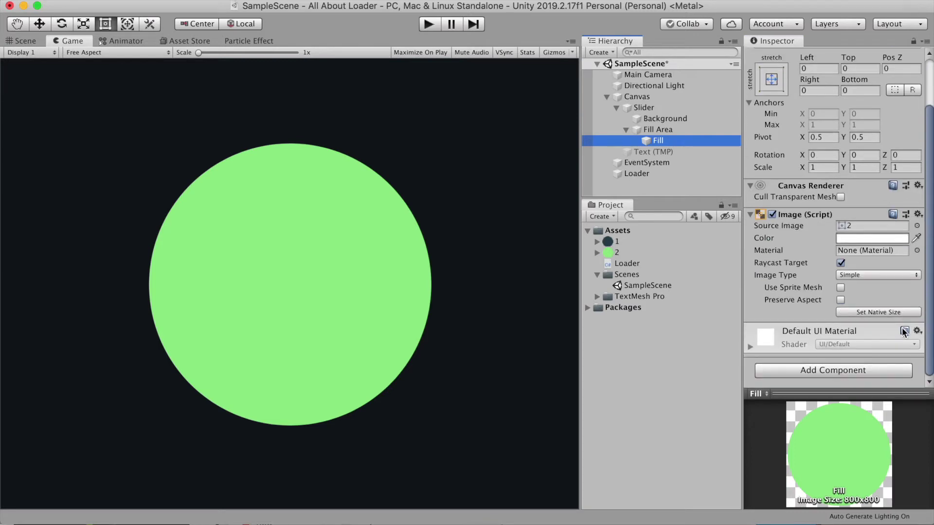
{"action": "left_click", "coordinate": [887, 274]}
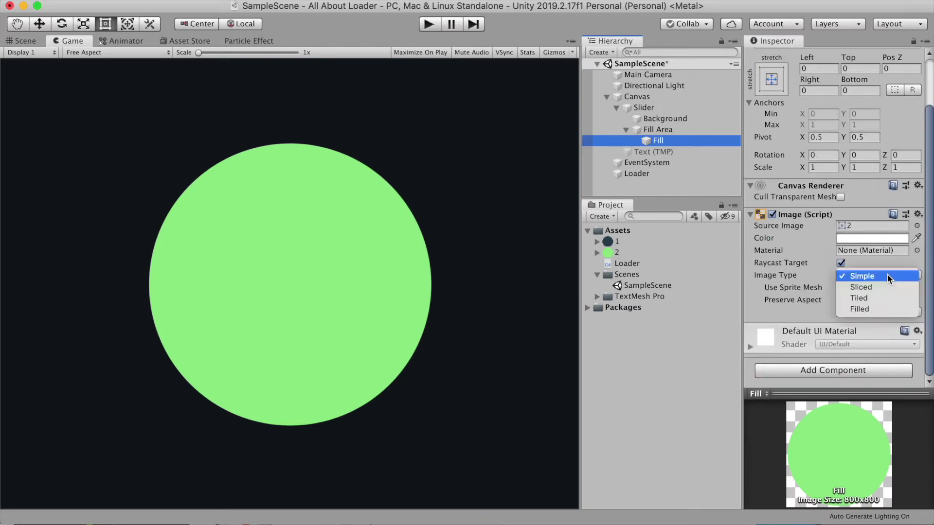
{"action": "left_click", "coordinate": [860, 310]}
Preview the circular fill by varying the Slider's value and trying its other Direction options, returning to Left To Right.
{"action": "left_click", "coordinate": [643, 107]}
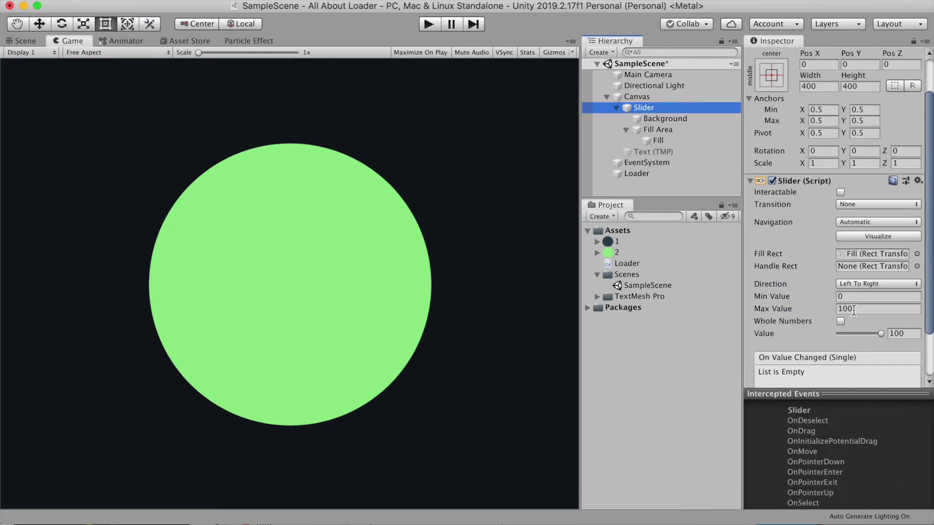
{"action": "mouse_move", "coordinate": [881, 333]}
{"action": "left_mouse_down"}
{"action": "mouse_move", "coordinate": [856, 334]}
{"action": "mouse_move", "coordinate": [853, 351]}
{"action": "mouse_move", "coordinate": [883, 340]}
{"action": "mouse_move", "coordinate": [836, 340]}
{"action": "mouse_move", "coordinate": [888, 333]}
{"action": "left_mouse_up"}
{"action": "left_click", "coordinate": [878, 284]}
{"action": "left_click", "coordinate": [875, 316]}
{"action": "left_click", "coordinate": [876, 284]}
{"action": "left_click", "coordinate": [876, 275]}
{"action": "left_click", "coordinate": [878, 284]}
{"action": "left_click", "coordinate": [870, 254]}
{"action": "left_click", "coordinate": [878, 285]}
{"action": "left_click", "coordinate": [876, 295]}
{"action": "left_click", "coordinate": [883, 284]}
{"action": "left_click", "coordinate": [888, 275]}
{"action": "right_click", "coordinate": [890, 333]}
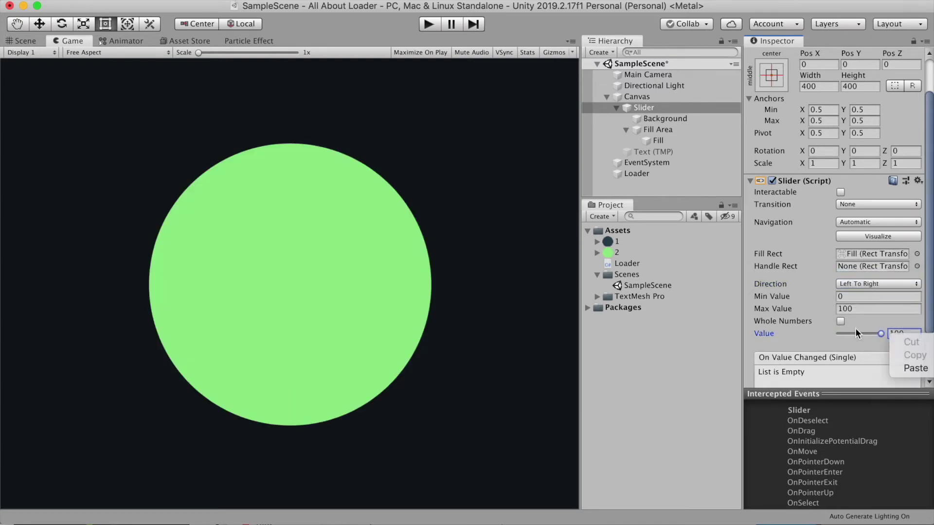
{"action": "left_click", "coordinate": [855, 329]}
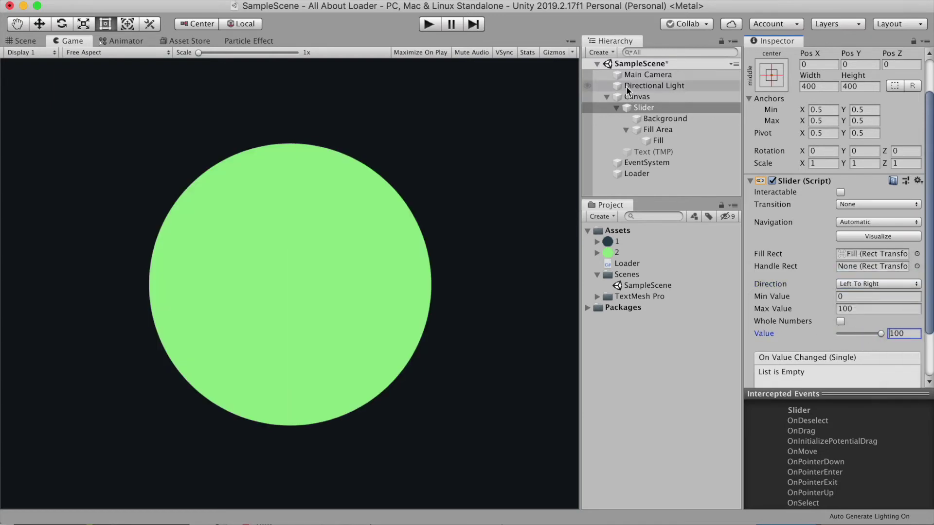
Add a UI Image under the Slider, give it the dark circle sprite 1, and move it into Fill Area below Fill.
{"action": "left_click", "coordinate": [641, 110]}
{"action": "left_click", "coordinate": [608, 52]}
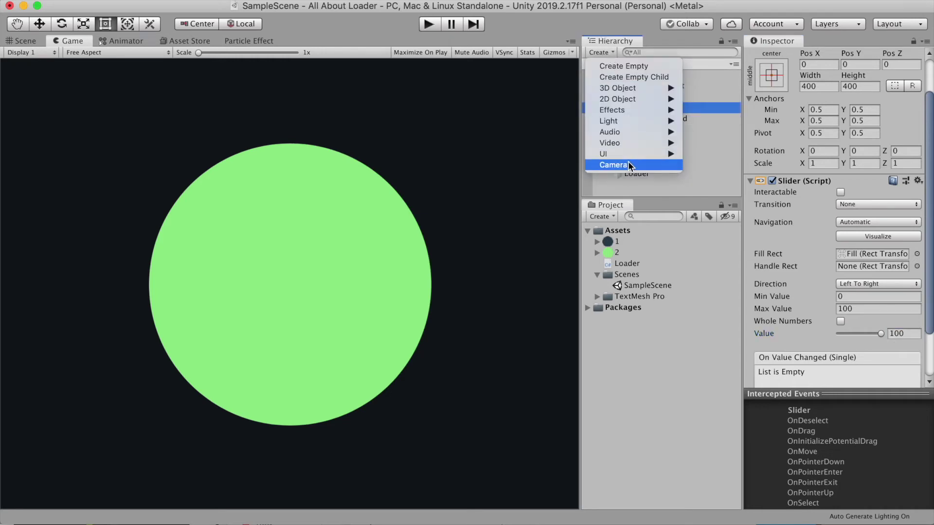
{"action": "mouse_move", "coordinate": [638, 155]}
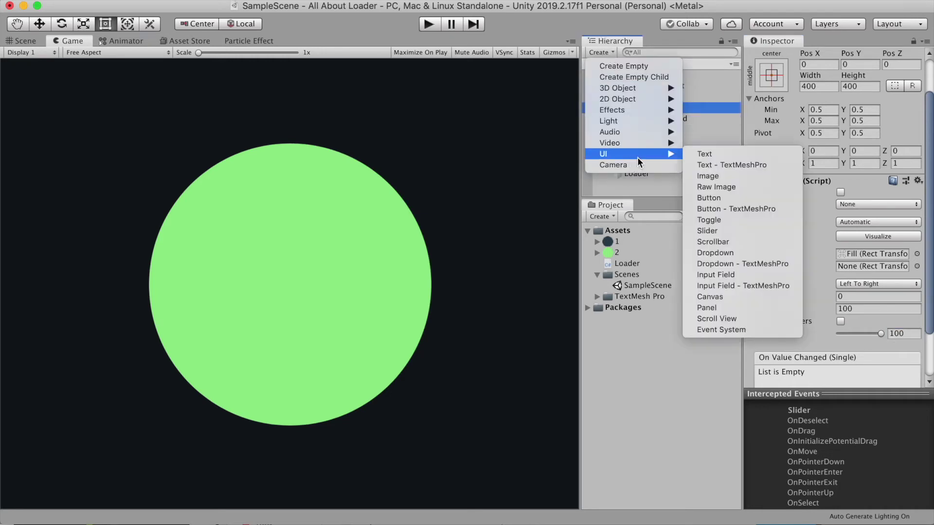
{"action": "left_click", "coordinate": [722, 178]}
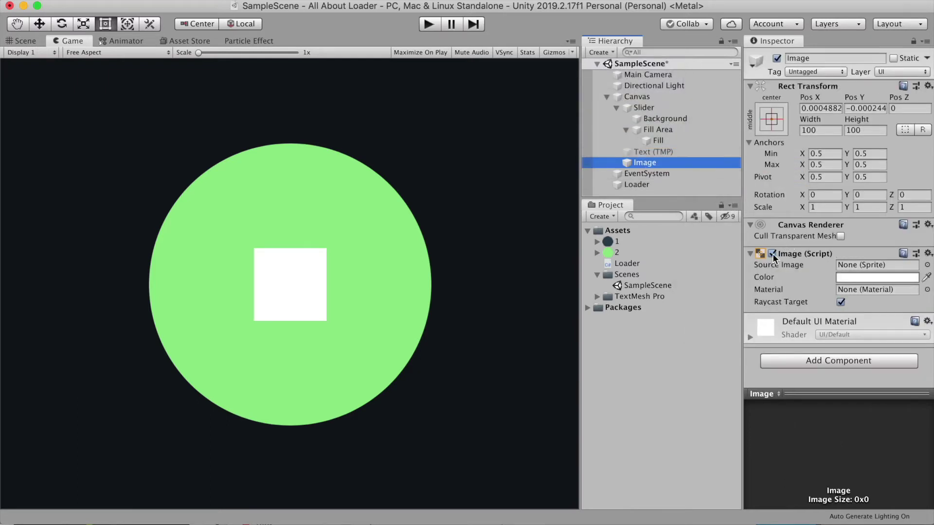
{"action": "left_click_drag", "start_coordinate": [608, 242], "coordinate": [866, 266]}
{"action": "left_click_drag", "start_coordinate": [644, 162], "coordinate": [656, 146]}
Anchor the new Image to stretch in both directions, also setting its pivot and position.
{"action": "left_click", "coordinate": [773, 117]}
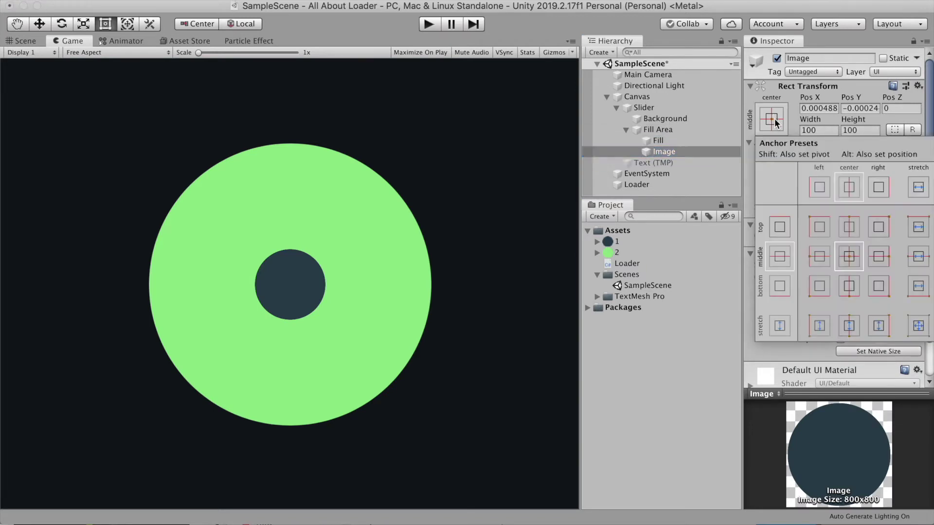
{"action": "key", "text": "shift+alt"}
{"action": "left_click", "coordinate": [920, 326], "text": "alt+shift"}
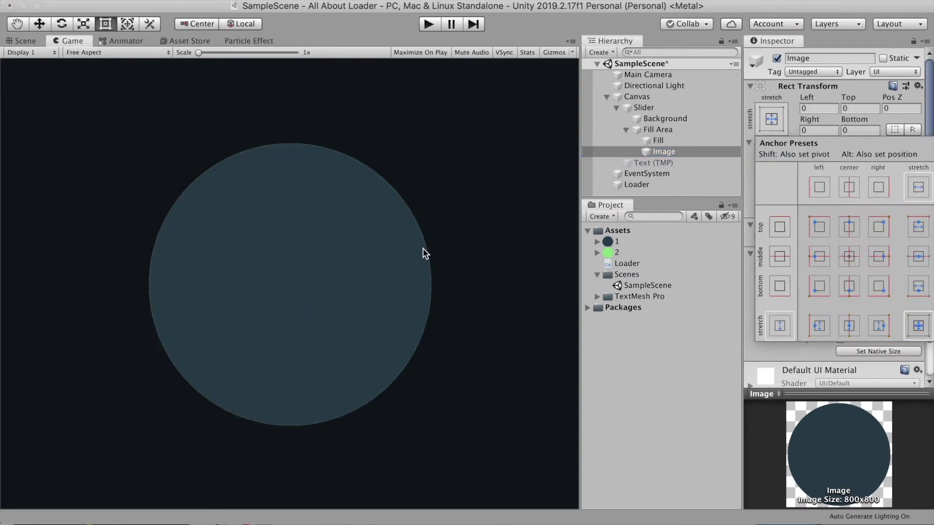
Set the Image's Left, Top, Right and Bottom offsets to 25 each, and preview the ring by varying the Slider's value.
{"action": "left_click", "coordinate": [813, 131]}
{"action": "left_click", "coordinate": [812, 107]}
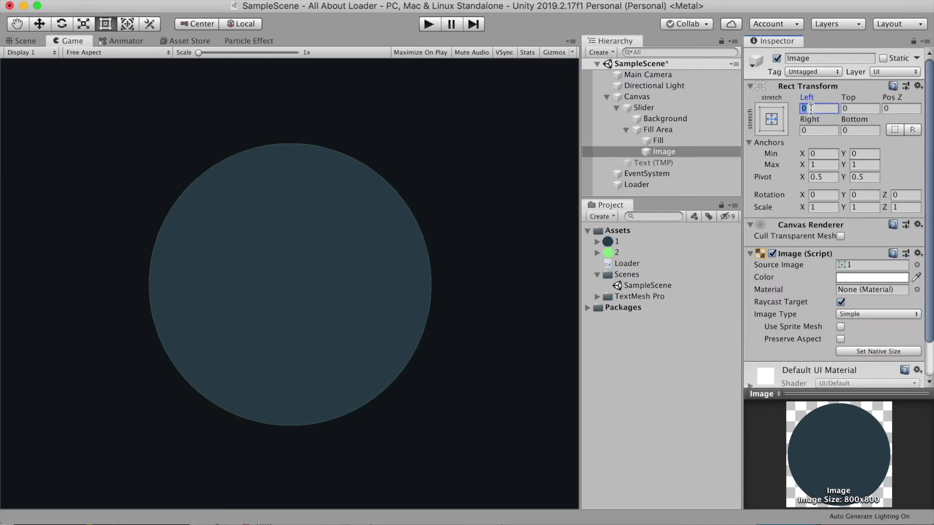
{"action": "type", "text": "25"}
{"action": "key", "text": "Tab"}
{"action": "type", "text": "25"}
{"action": "key", "text": "Tab"}
{"action": "key", "text": "Tab"}
{"action": "type", "text": "25"}
{"action": "key", "text": "Tab"}
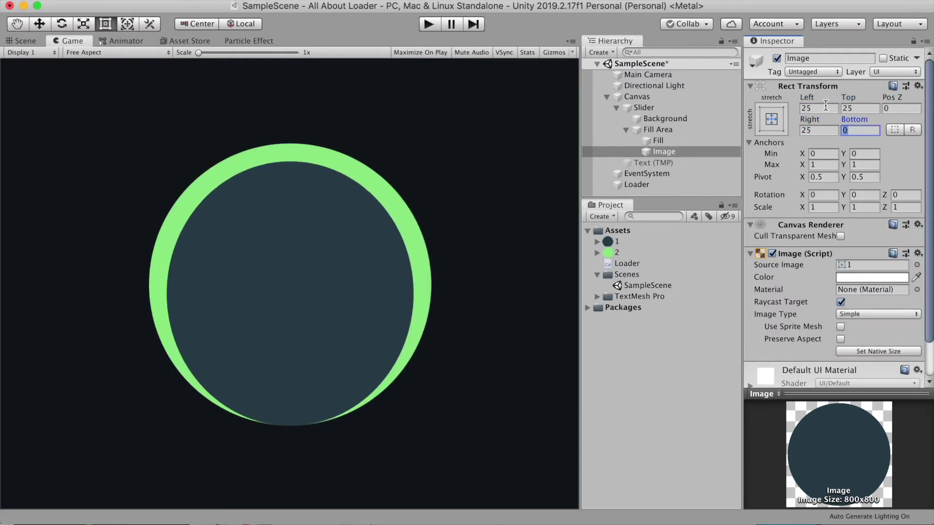
{"action": "type", "text": "25"}
{"action": "left_click", "coordinate": [652, 111]}
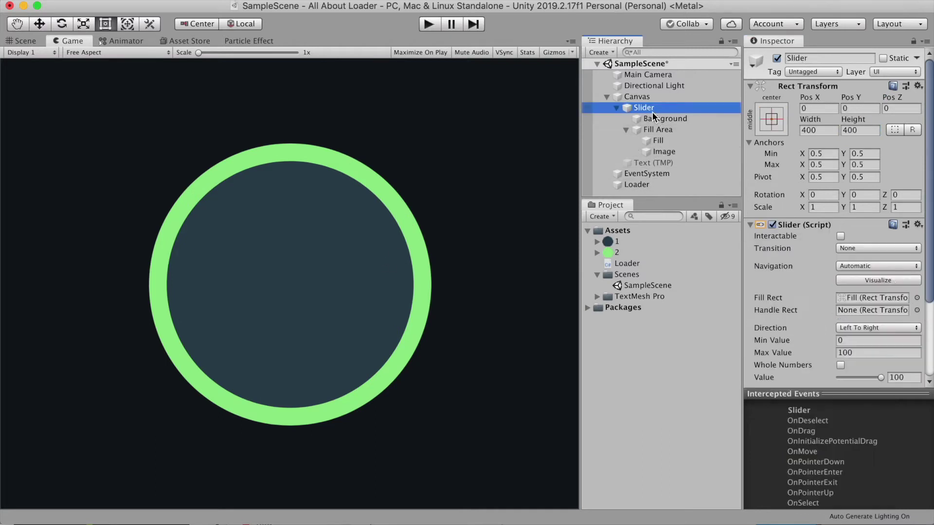
{"action": "mouse_move", "coordinate": [880, 378]}
{"action": "left_mouse_down"}
{"action": "mouse_move", "coordinate": [795, 386]}
{"action": "mouse_move", "coordinate": [887, 389]}
{"action": "left_mouse_up"}
Activate the Text (TMP) object and set its Pos Y to 0.
{"action": "left_click", "coordinate": [663, 164]}
{"action": "left_click", "coordinate": [777, 58]}
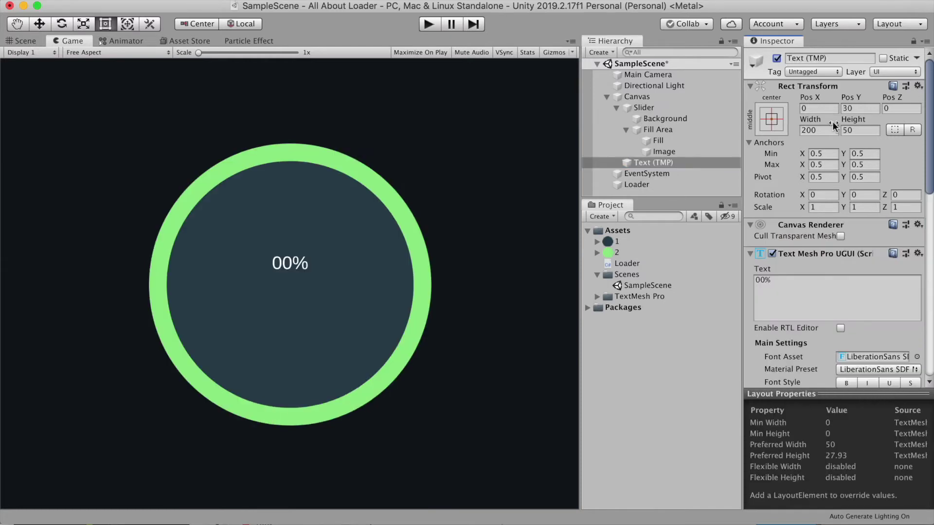
{"action": "left_click_drag", "start_coordinate": [862, 99], "coordinate": [537, 112]}
{"action": "left_click", "coordinate": [876, 107]}
{"action": "type", "text": "0"}
Test the circular loader in Play mode by lowering the Slider's value to 35, and stop playing.
{"action": "left_click", "coordinate": [663, 108]}
{"action": "left_click", "coordinate": [428, 24]}
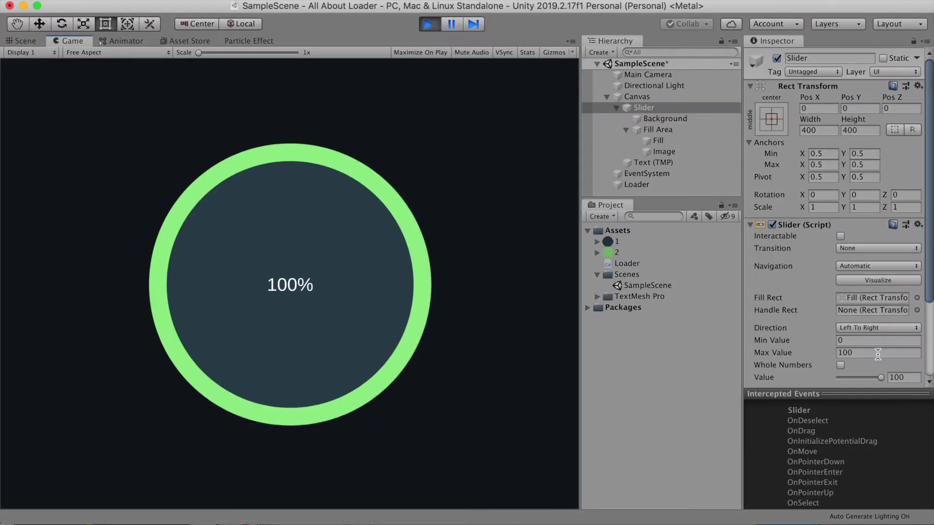
{"action": "left_click_drag", "start_coordinate": [882, 378], "coordinate": [853, 380]}
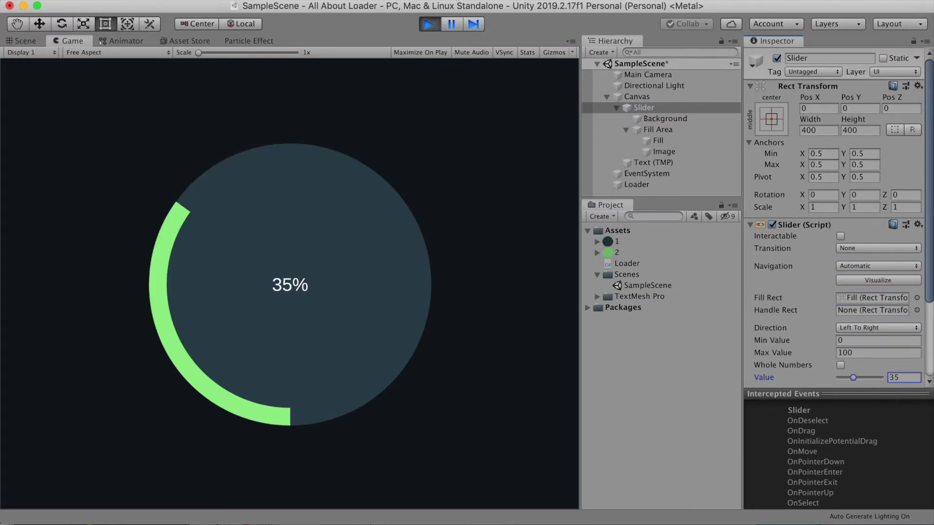
{"action": "left_click", "coordinate": [428, 24]}
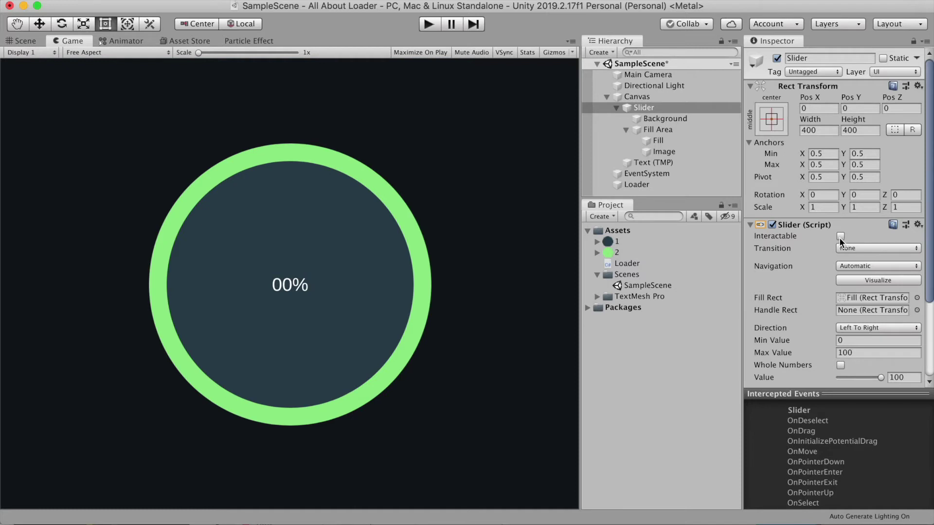
Delete the Slider, keeping Text (TMP) directly under Canvas, and create a Particle System in the scene.
{"action": "key", "text": "super+BackSpace"}
{"action": "left_click", "coordinate": [23, 41]}
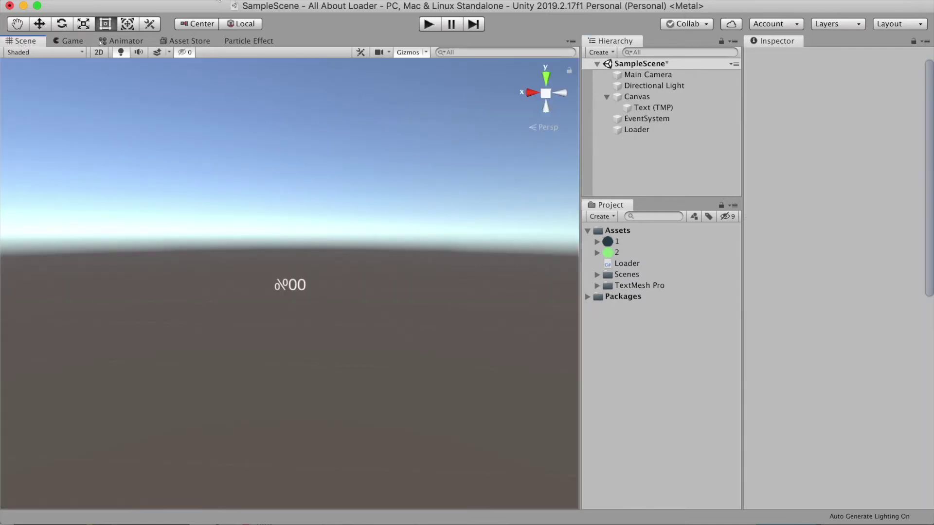
{"action": "left_click", "coordinate": [219, 1]}
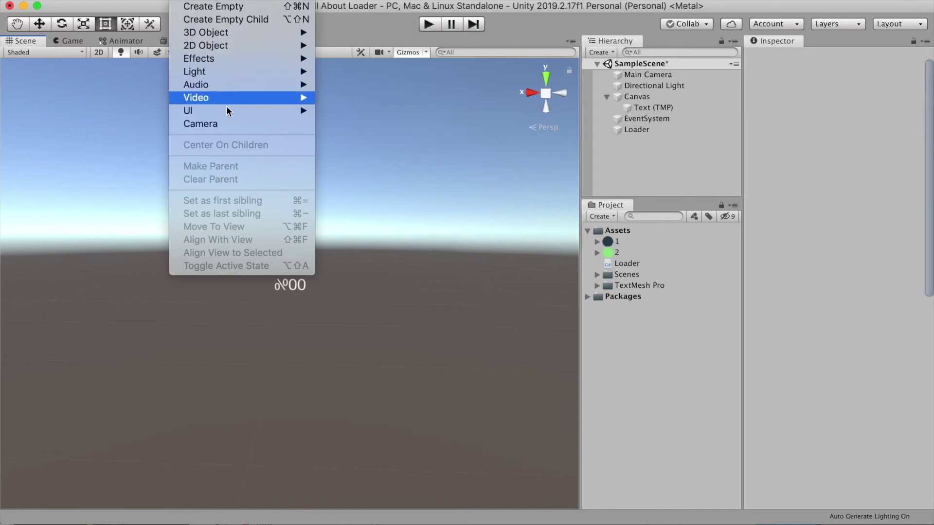
{"action": "mouse_move", "coordinate": [212, 61]}
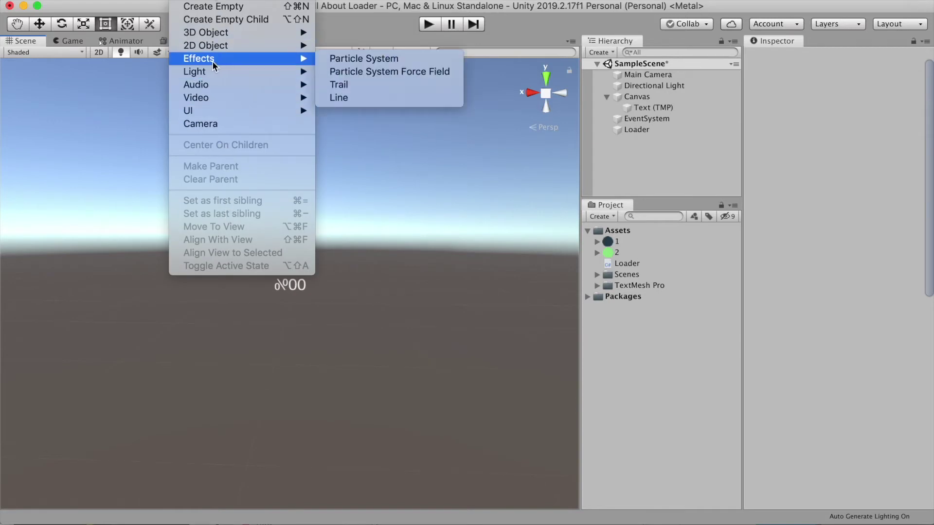
{"action": "left_click", "coordinate": [348, 54]}
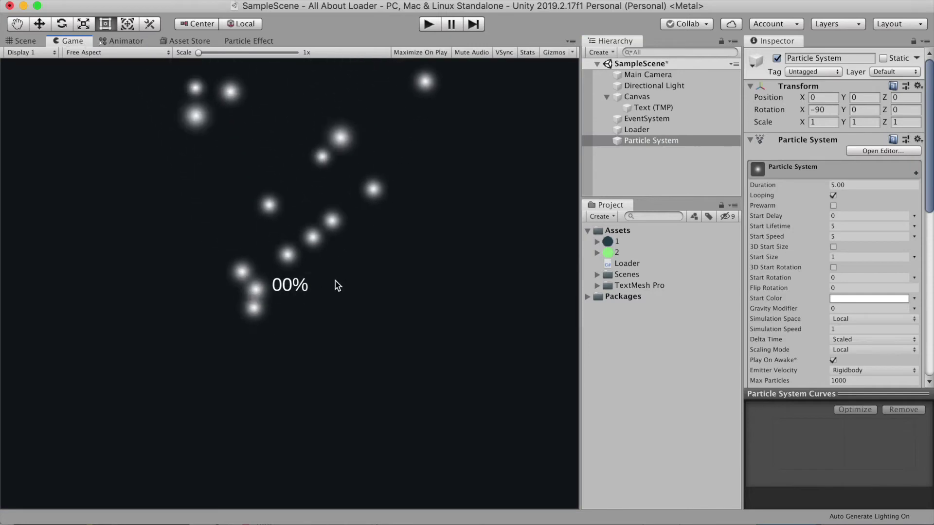
Move the Particle System above the collapsed Canvas in the hierarchy and widen the Inspector to show its settings.
{"action": "left_click", "coordinate": [607, 97]}
{"action": "left_click_drag", "start_coordinate": [643, 130], "coordinate": [637, 92]}
{"action": "left_click", "coordinate": [763, 185]}
{"action": "left_click_drag", "start_coordinate": [581, 189], "coordinate": [516, 185]}
{"action": "left_click_drag", "start_coordinate": [742, 179], "coordinate": [587, 193]}
{"action": "scroll", "coordinate": [649, 211], "scroll_direction": "down", "scroll_amount": 3}
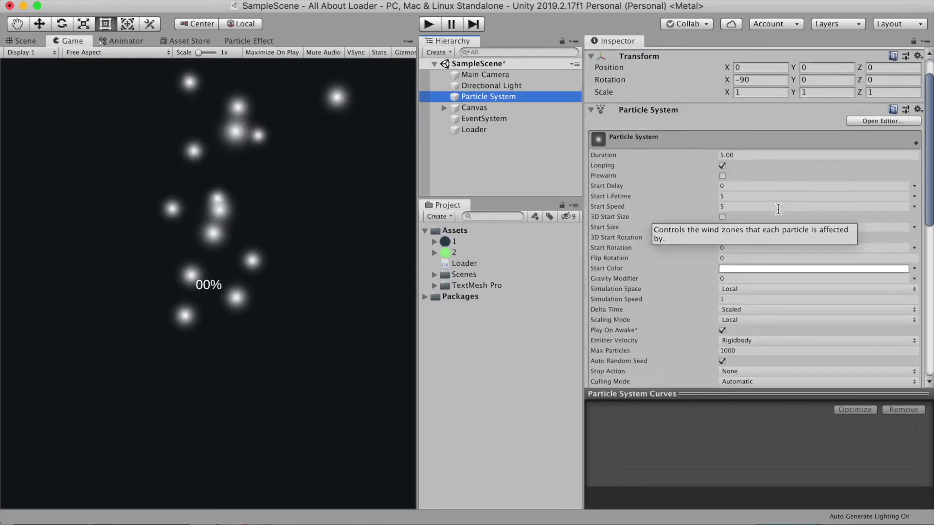
{"action": "left_click_drag", "start_coordinate": [417, 306], "coordinate": [451, 292]}
Set the Particle System's Duration to 1 and Start Lifetime to 1.
{"action": "left_click", "coordinate": [756, 141]}
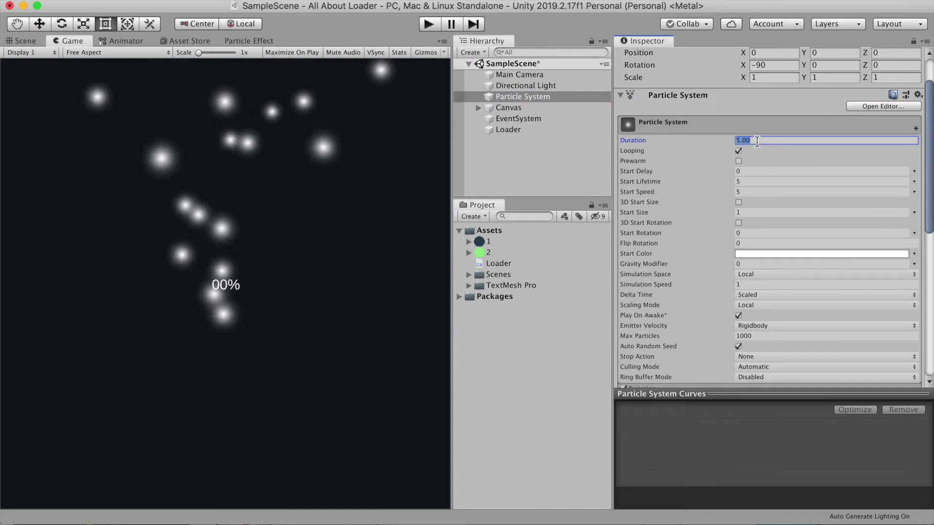
{"action": "type", "text": "1"}
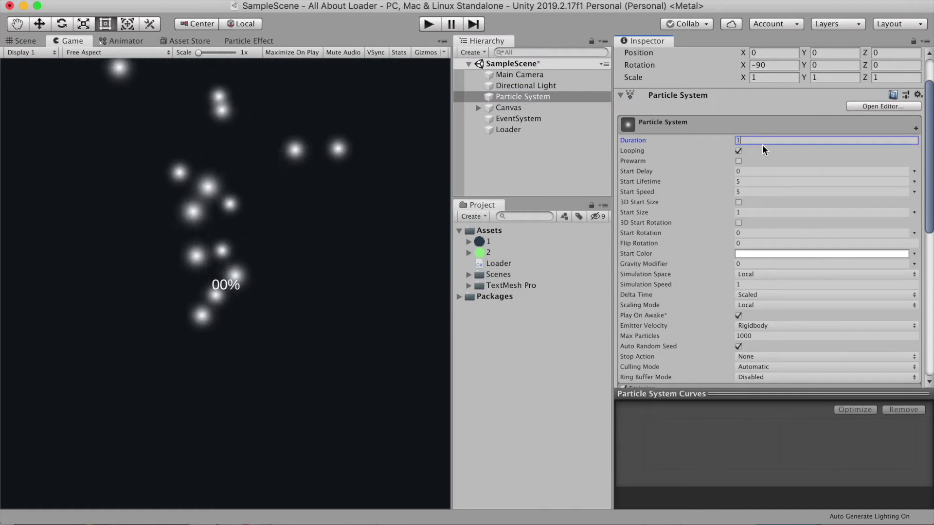
{"action": "left_click", "coordinate": [749, 170]}
{"action": "left_click", "coordinate": [744, 182]}
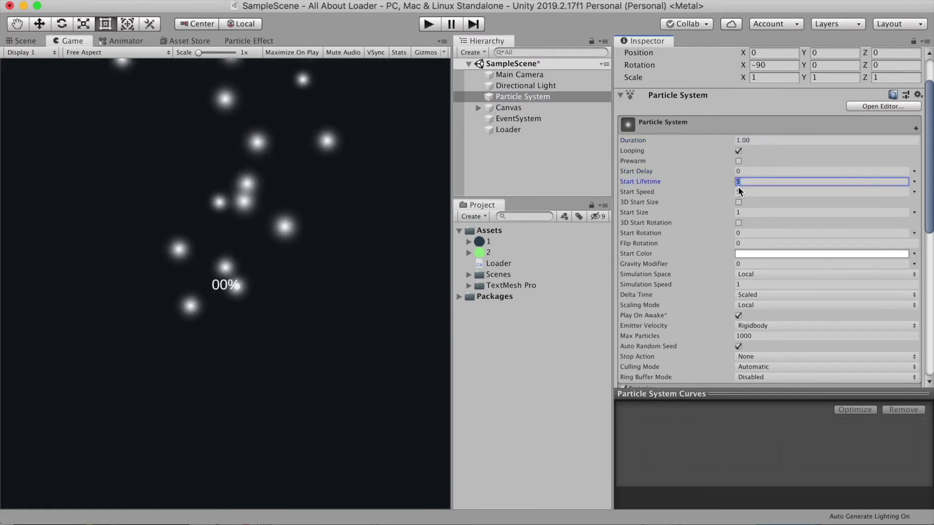
{"action": "type", "text": "1"}
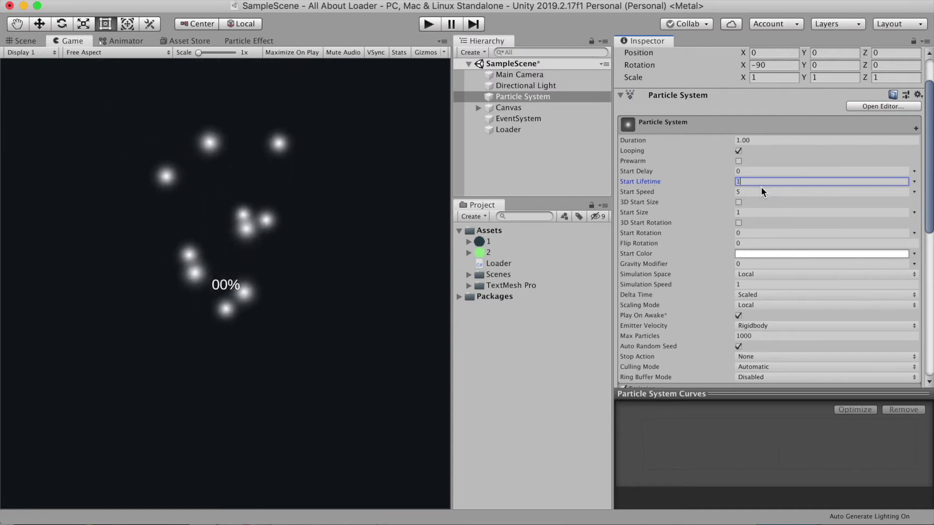
Set the Particle System's Start Speed to 2 and Start Size to 0.1.
{"action": "left_click", "coordinate": [775, 192]}
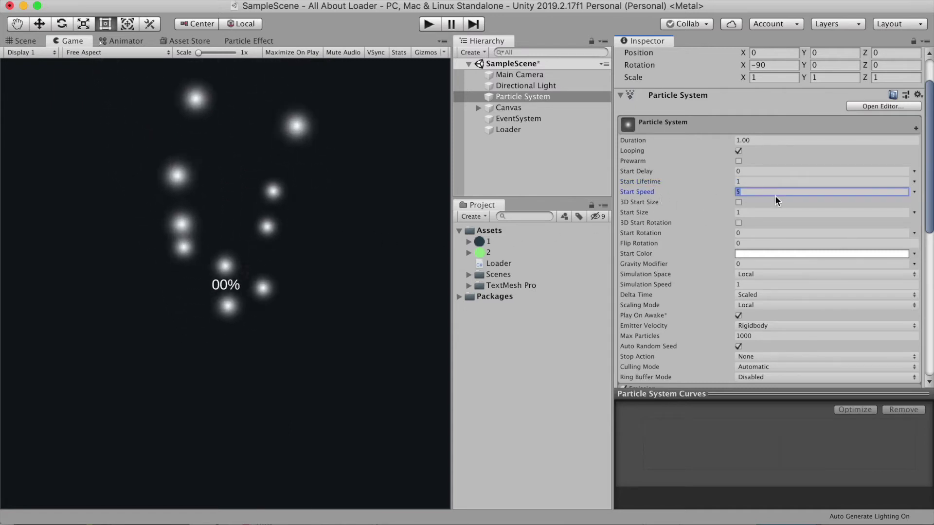
{"action": "type", "text": "2"}
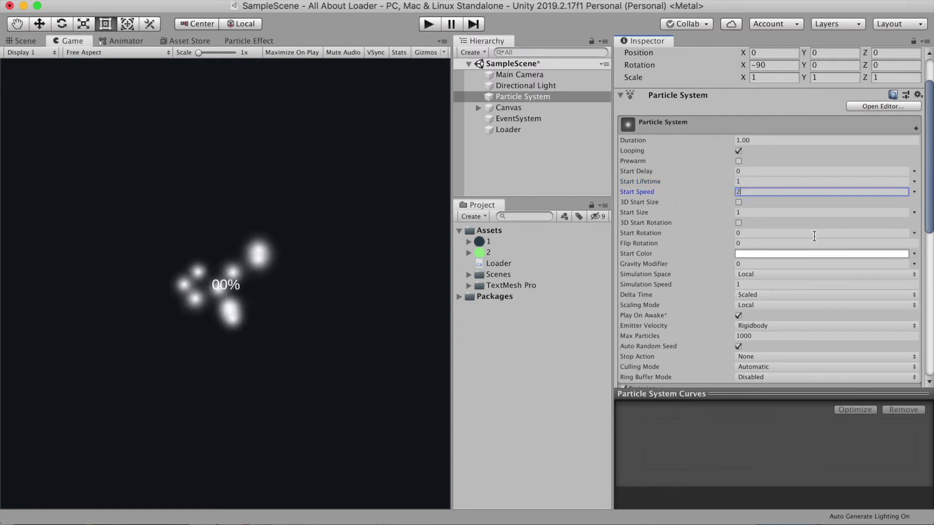
{"action": "left_click", "coordinate": [744, 213]}
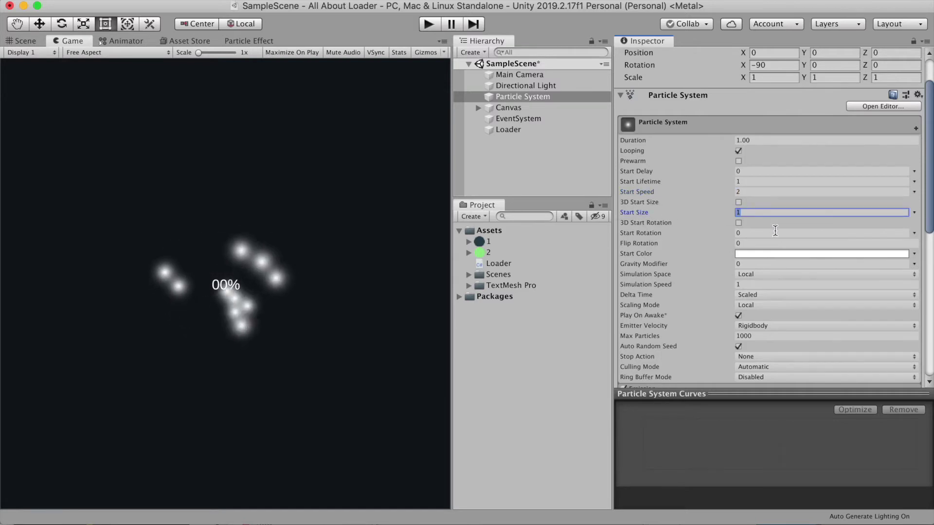
{"action": "type", "text": "0.1"}
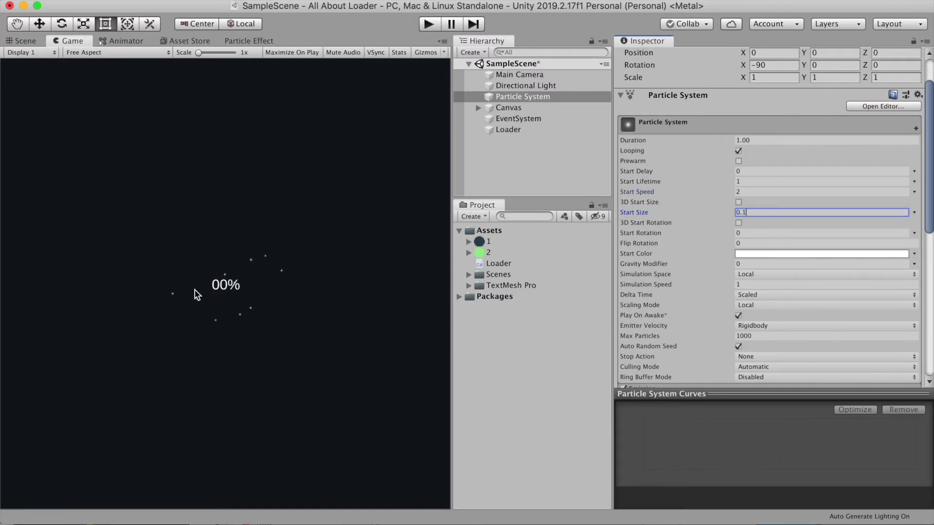
Set the Particle System's Simulation Space to World.
{"action": "scroll", "coordinate": [641, 208], "scroll_direction": "down", "scroll_amount": 3}
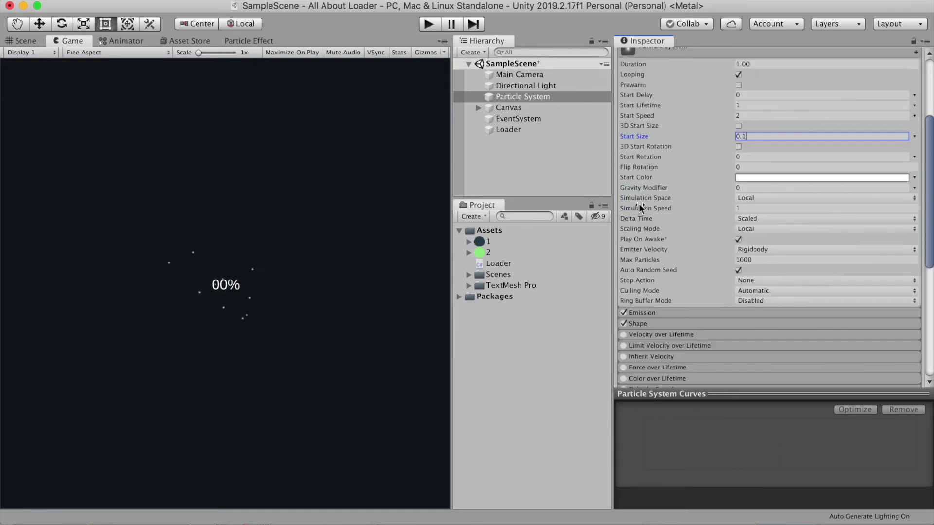
{"action": "left_click", "coordinate": [752, 199]}
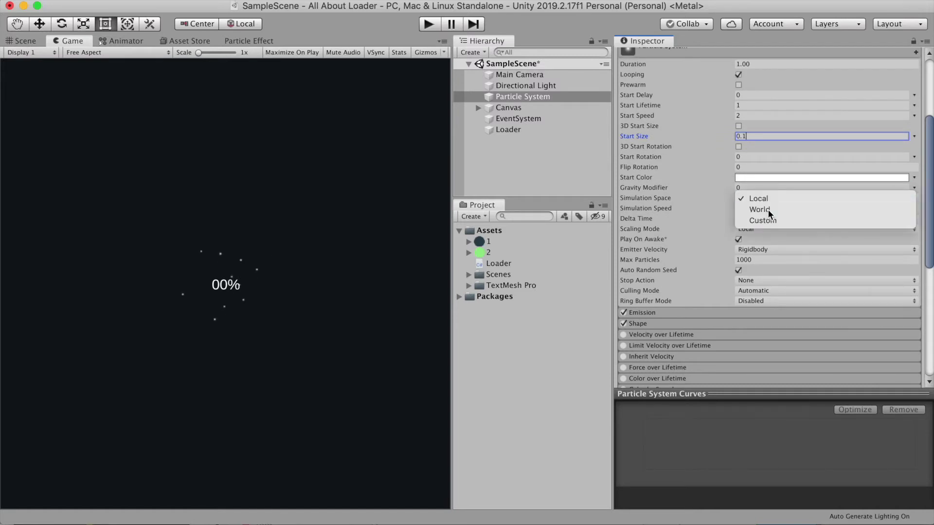
{"action": "left_click", "coordinate": [767, 210]}
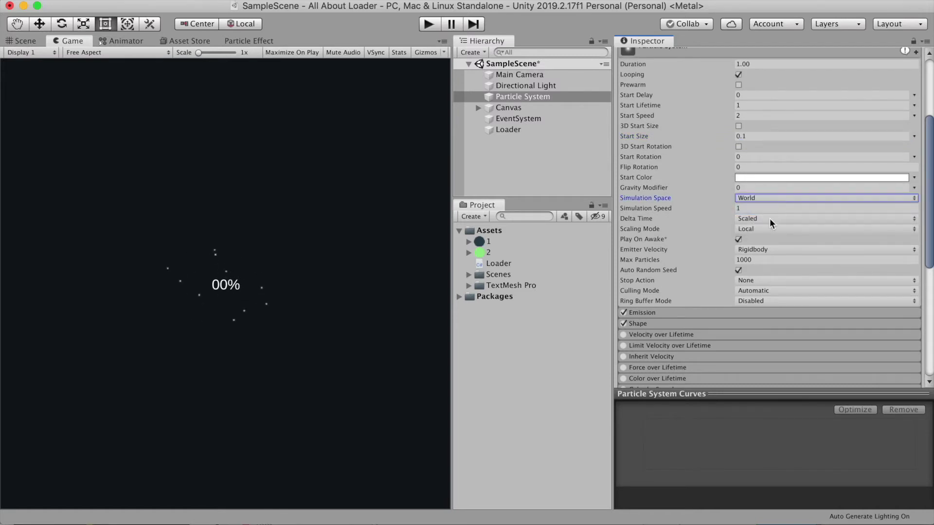
Expand the Particle System's Emission module and set Rate over Distance to 300.
{"action": "scroll", "coordinate": [773, 222], "scroll_direction": "down", "scroll_amount": 9}
{"action": "scroll", "coordinate": [777, 224], "scroll_direction": "up", "scroll_amount": 14}
{"action": "scroll", "coordinate": [730, 204], "scroll_direction": "down", "scroll_amount": 14}
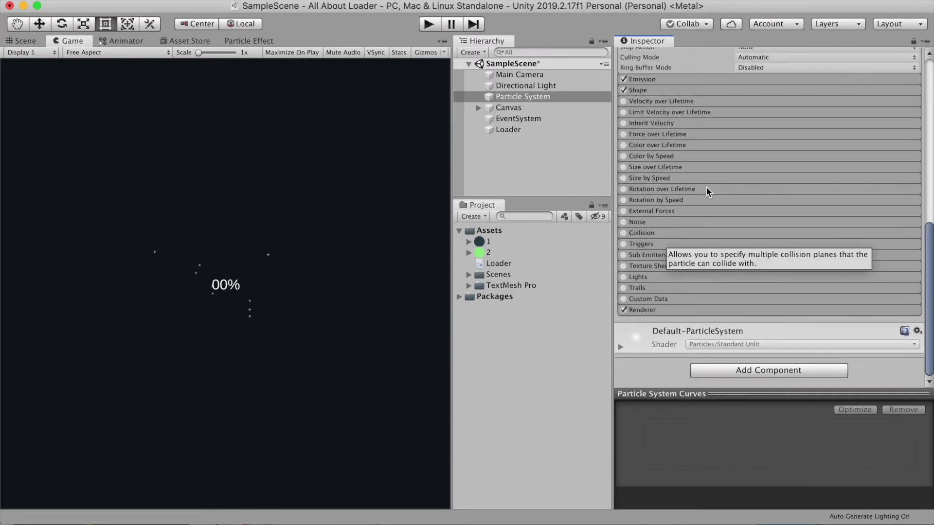
{"action": "left_click", "coordinate": [644, 80]}
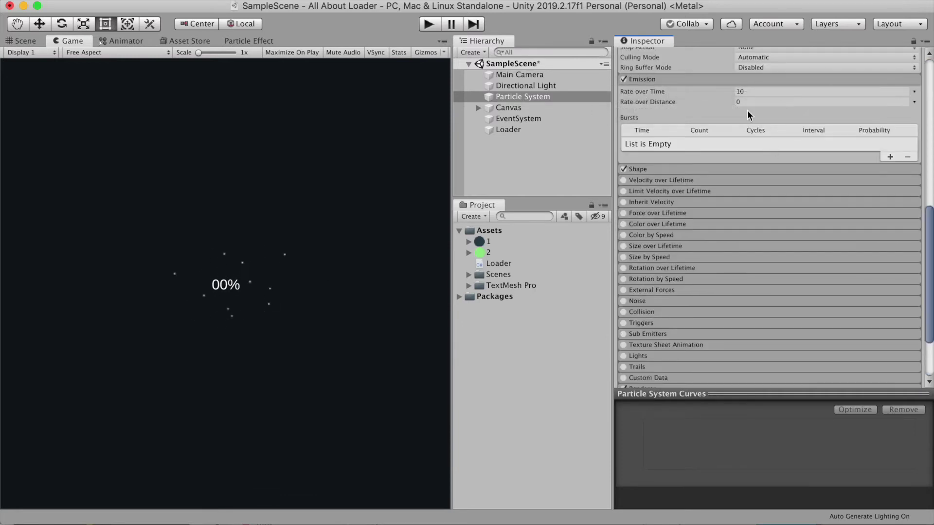
{"action": "left_click", "coordinate": [761, 102]}
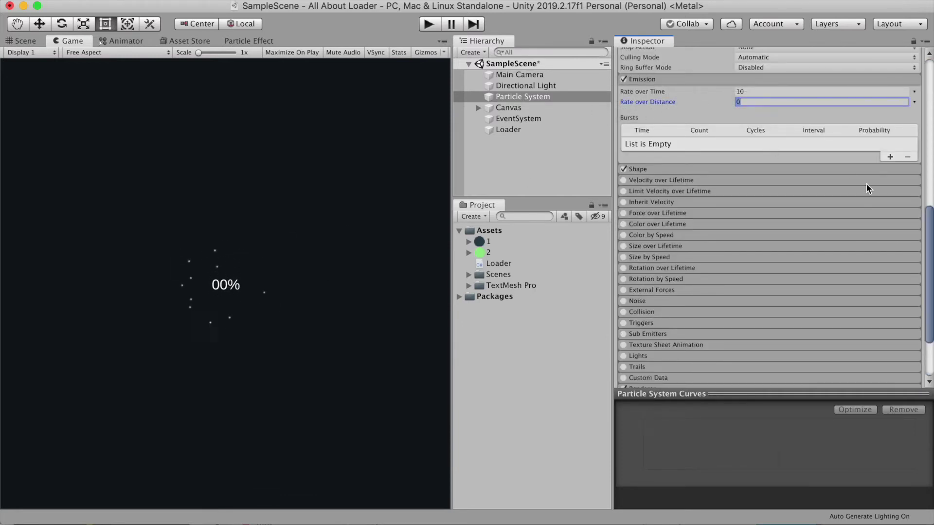
{"action": "type", "text": "200"}
{"action": "key", "text": "Return"}
{"action": "scroll", "coordinate": [689, 168], "scroll_direction": "down", "scroll_amount": 1}
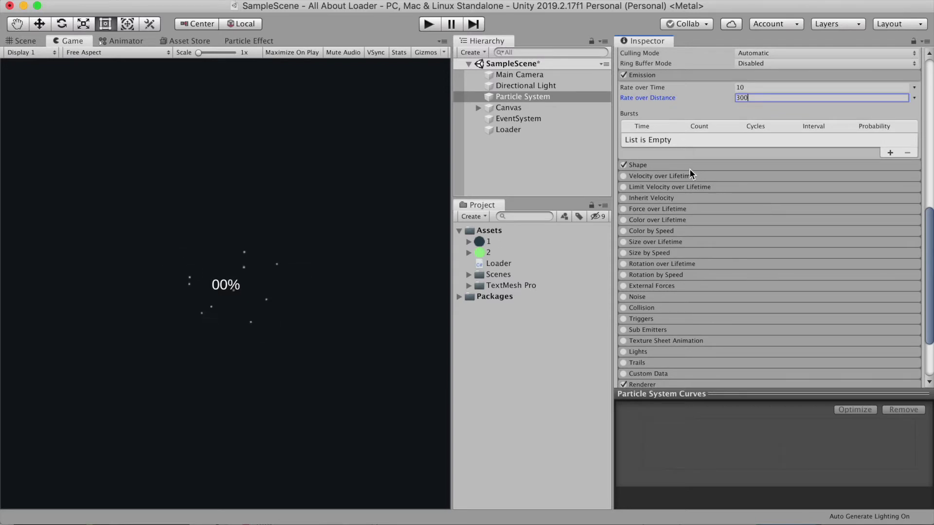
Expand the Shape module and change the emitter shape to Sphere, with the emitter in view in the Scene.
{"action": "left_click", "coordinate": [690, 165]}
{"action": "key", "text": "super+1"}
{"action": "scroll", "coordinate": [229, 339], "scroll_direction": "up", "scroll_amount": 8}
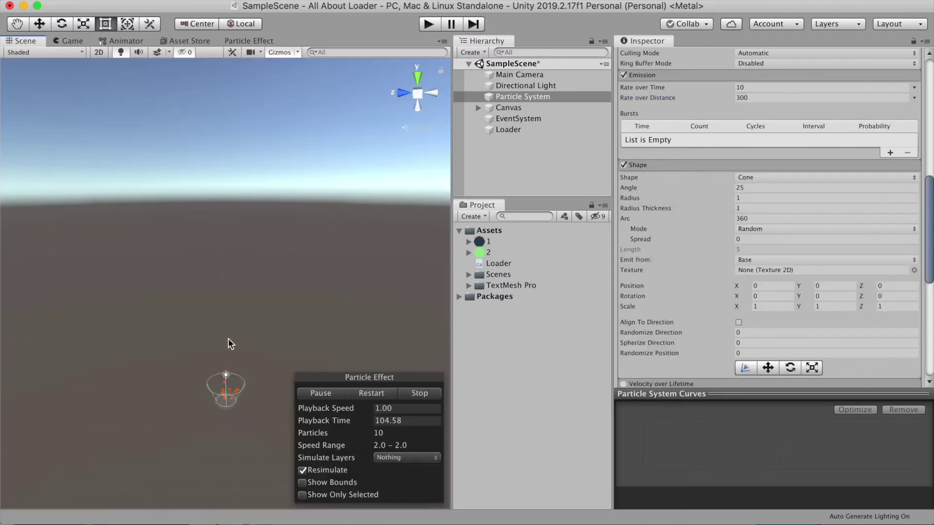
{"action": "middle_click_drag", "start_coordinate": [229, 338], "coordinate": [246, 69]}
{"action": "left_click_drag", "start_coordinate": [209, 292], "coordinate": [238, 292], "text": "alt"}
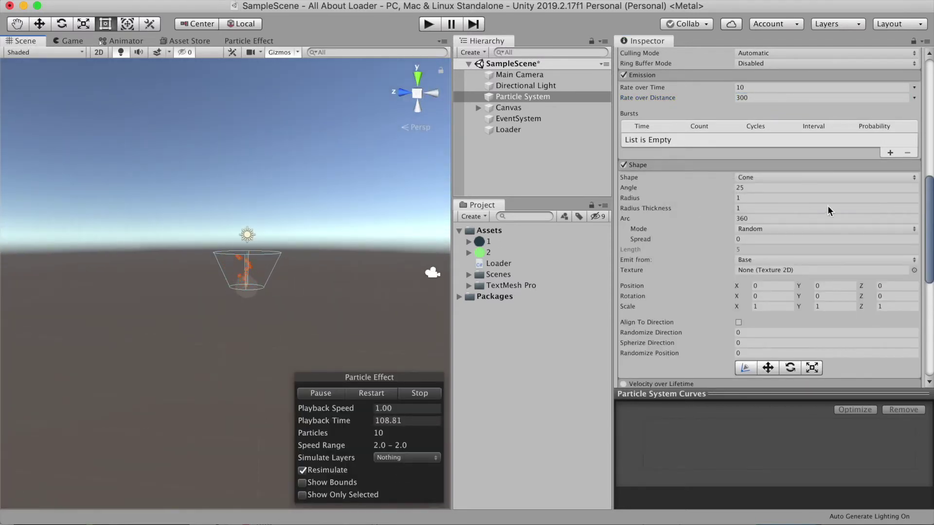
{"action": "left_click", "coordinate": [822, 178]}
{"action": "left_click", "coordinate": [773, 155]}
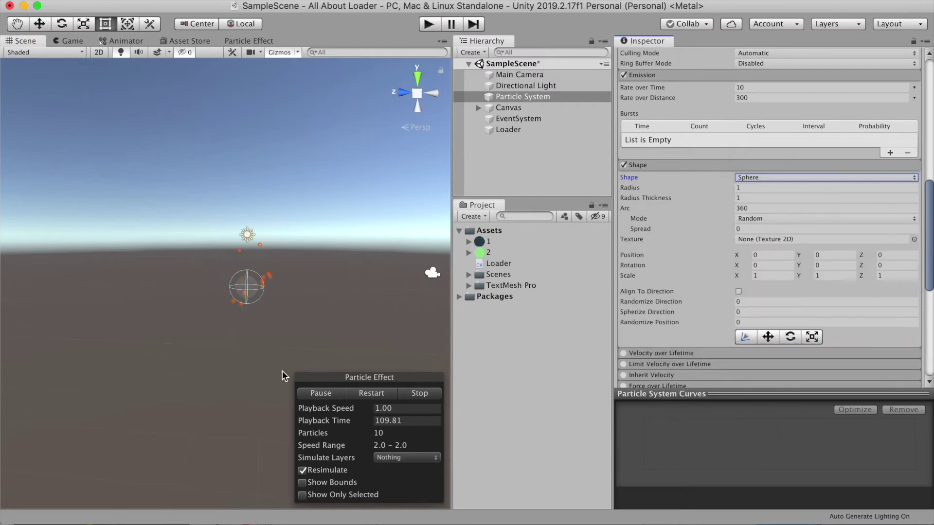
Set the sphere emitter's Radius Thickness to 0, with the Game view showing.
{"action": "scroll", "coordinate": [256, 311], "scroll_direction": "up", "scroll_amount": 2}
{"action": "scroll", "coordinate": [257, 311], "scroll_direction": "up", "scroll_amount": 3}
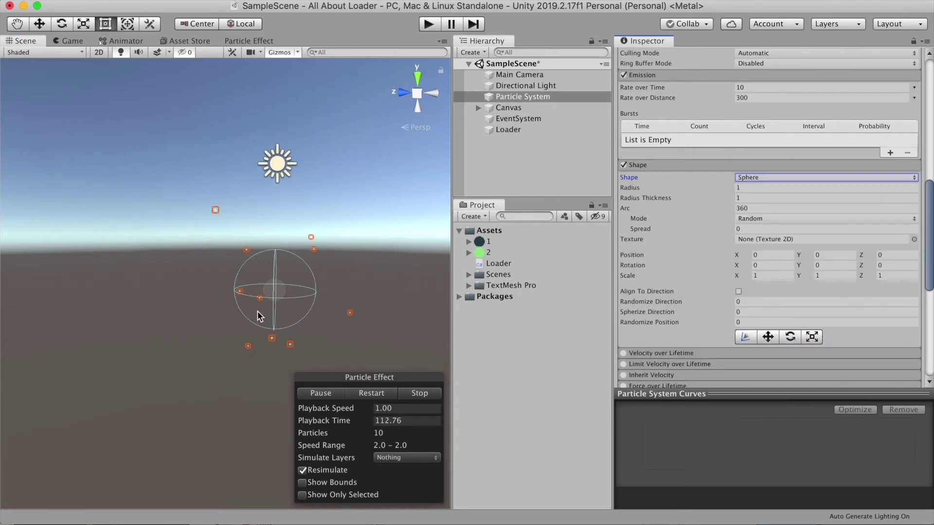
{"action": "left_click_drag", "start_coordinate": [258, 311], "coordinate": [337, 309], "text": "alt"}
{"action": "scroll", "coordinate": [813, 231], "scroll_direction": "down", "scroll_amount": 1}
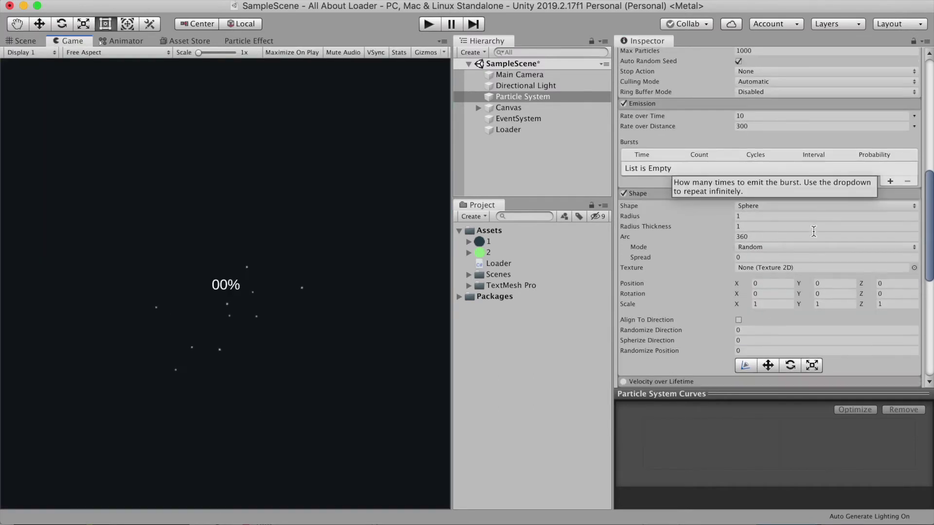
{"action": "scroll", "coordinate": [813, 231], "scroll_direction": "down", "scroll_amount": 2}
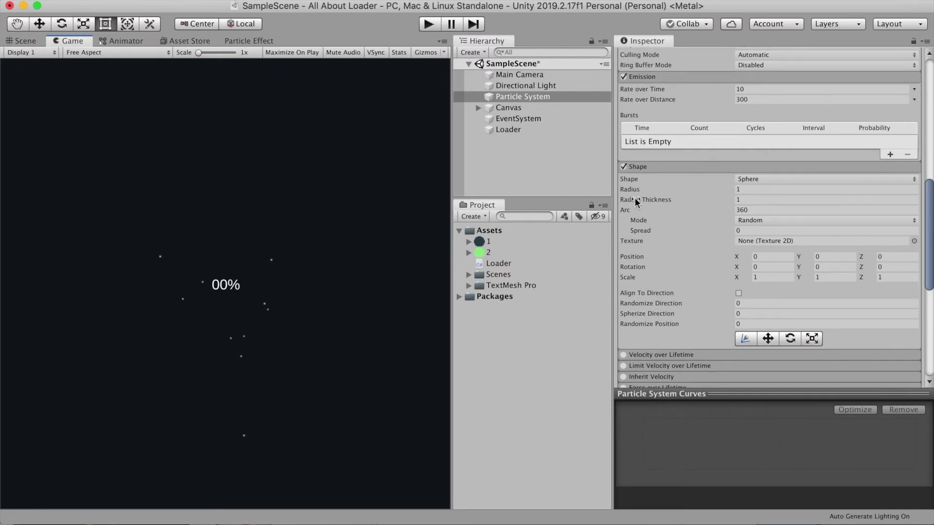
{"action": "left_click_drag", "start_coordinate": [644, 200], "coordinate": [611, 207]}
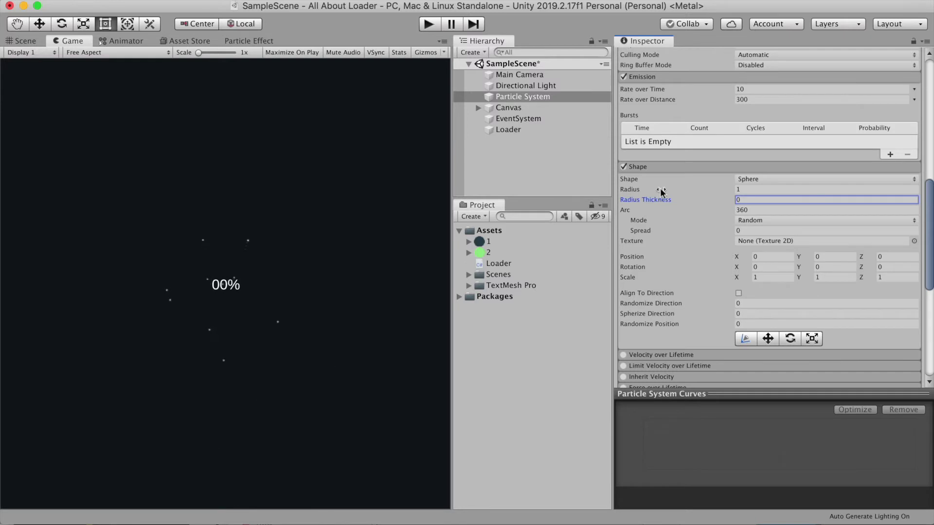
Enable Color over Lifetime and fade its white gradient out by setting the end key's Alpha to 0.
{"action": "scroll", "coordinate": [641, 195], "scroll_direction": "down", "scroll_amount": 12}
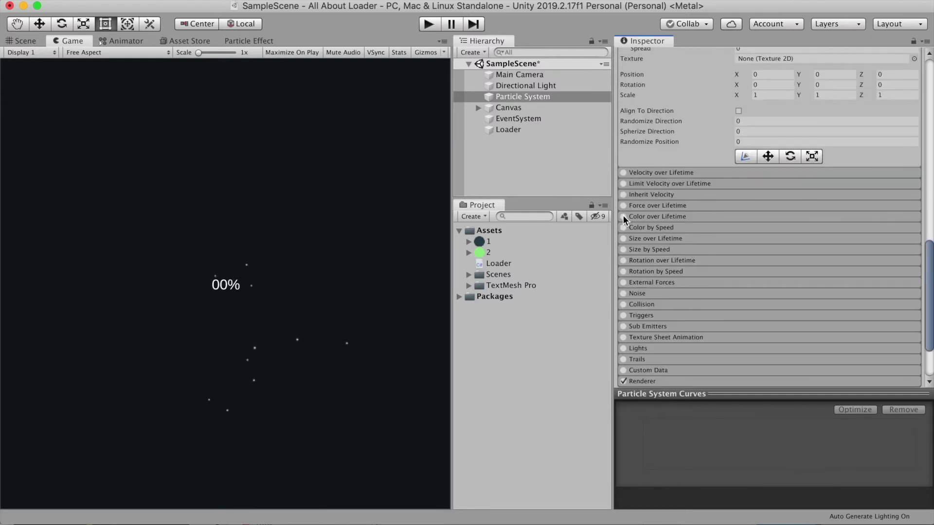
{"action": "left_click", "coordinate": [624, 219]}
{"action": "left_click", "coordinate": [651, 220]}
{"action": "scroll", "coordinate": [710, 218], "scroll_direction": "down", "scroll_amount": 1}
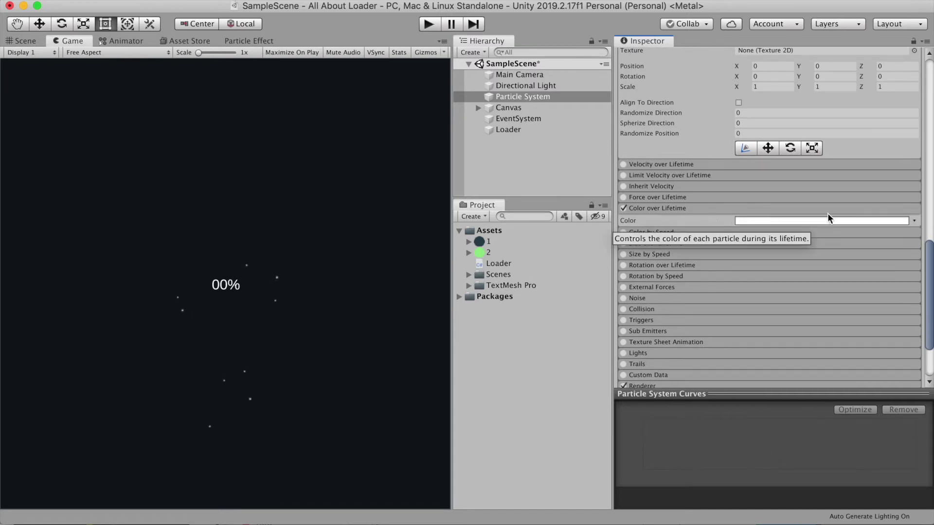
{"action": "scroll", "coordinate": [892, 222], "scroll_direction": "down", "scroll_amount": 5}
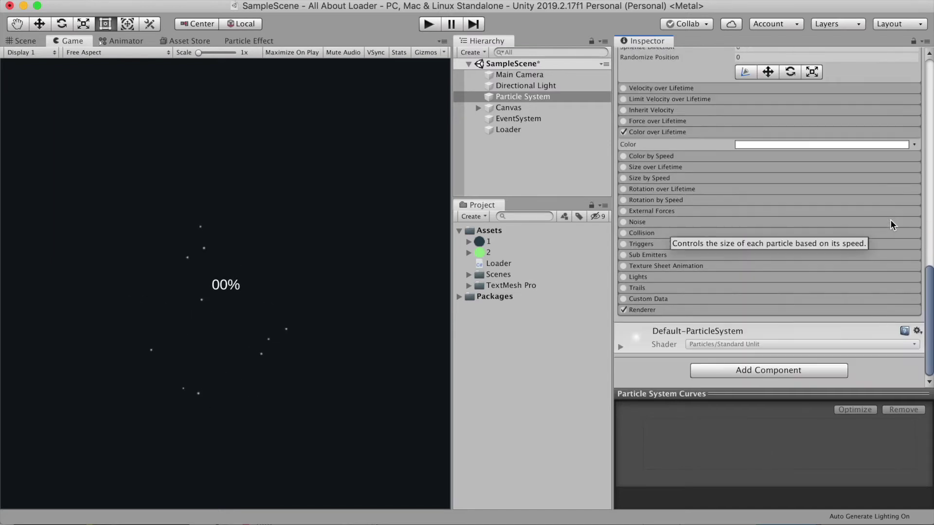
{"action": "left_click", "coordinate": [898, 145]}
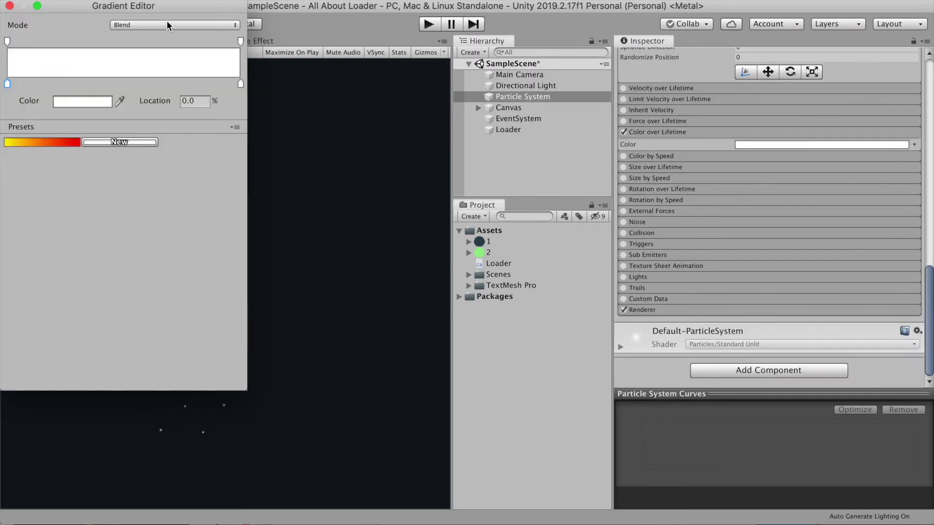
{"action": "left_click_drag", "start_coordinate": [168, 6], "coordinate": [578, 55]}
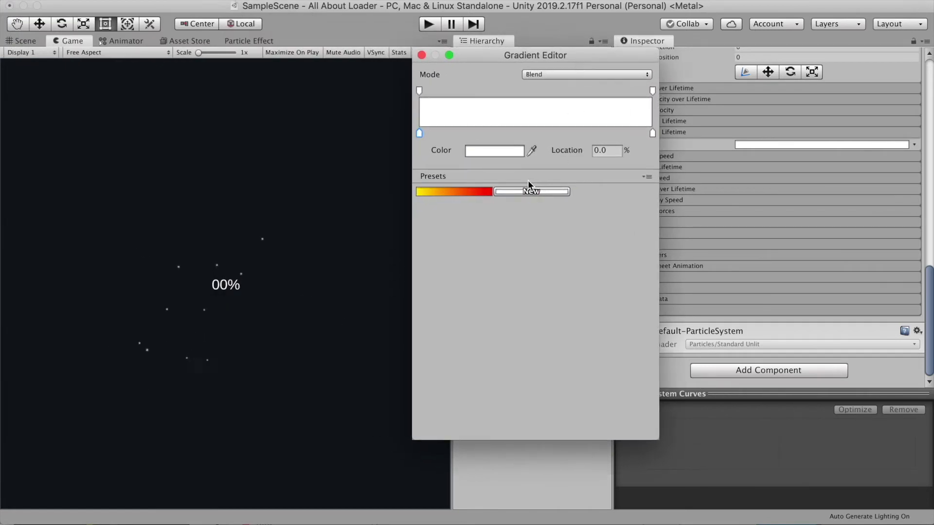
{"action": "left_click", "coordinate": [652, 90]}
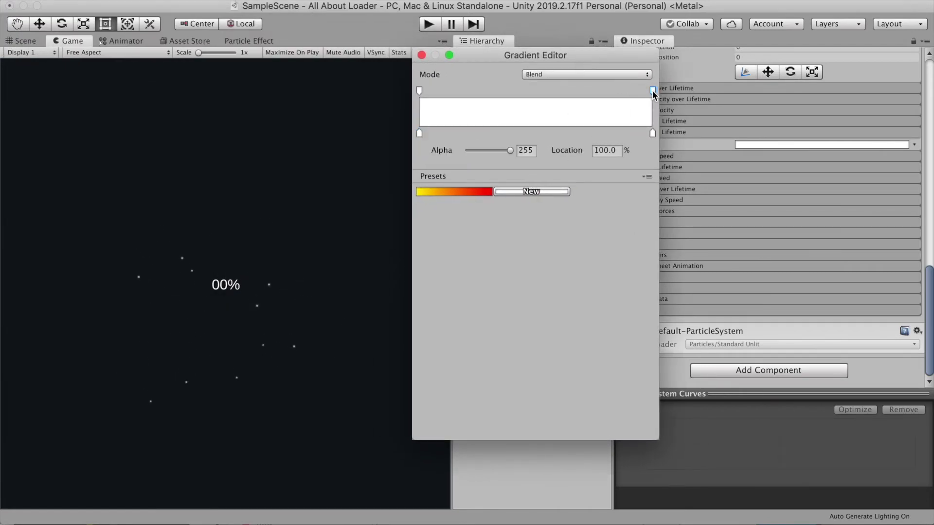
{"action": "left_click_drag", "start_coordinate": [507, 150], "coordinate": [457, 152]}
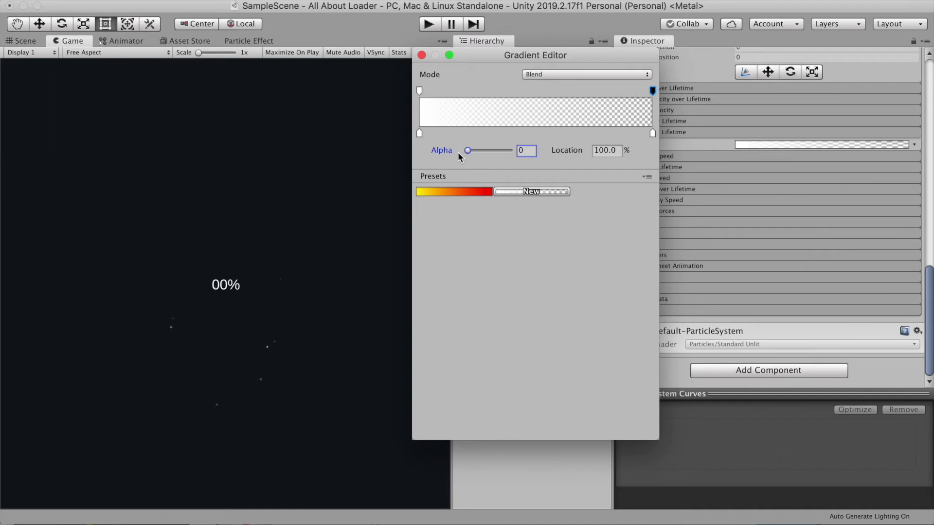
Enable Size over Lifetime and apply the descending curve preset that eases from 1 down to 0.
{"action": "left_click", "coordinate": [643, 177]}
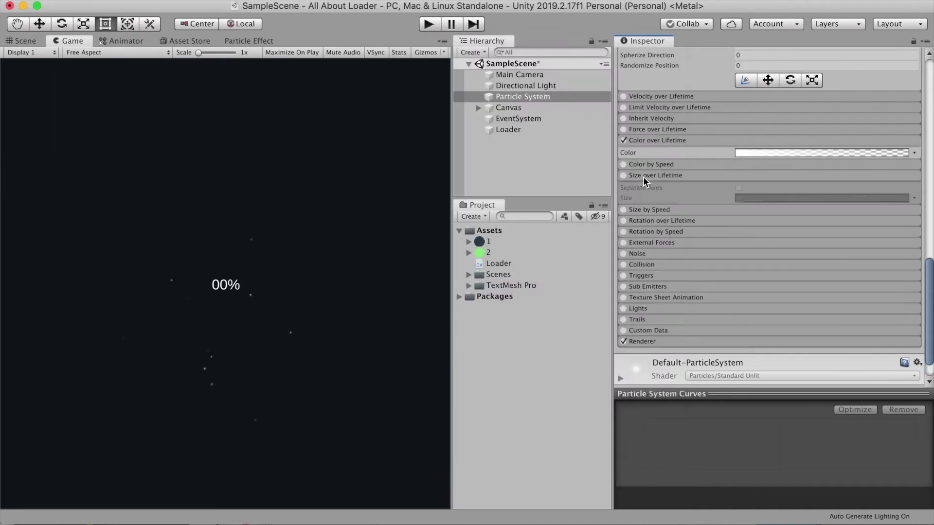
{"action": "left_click", "coordinate": [623, 175]}
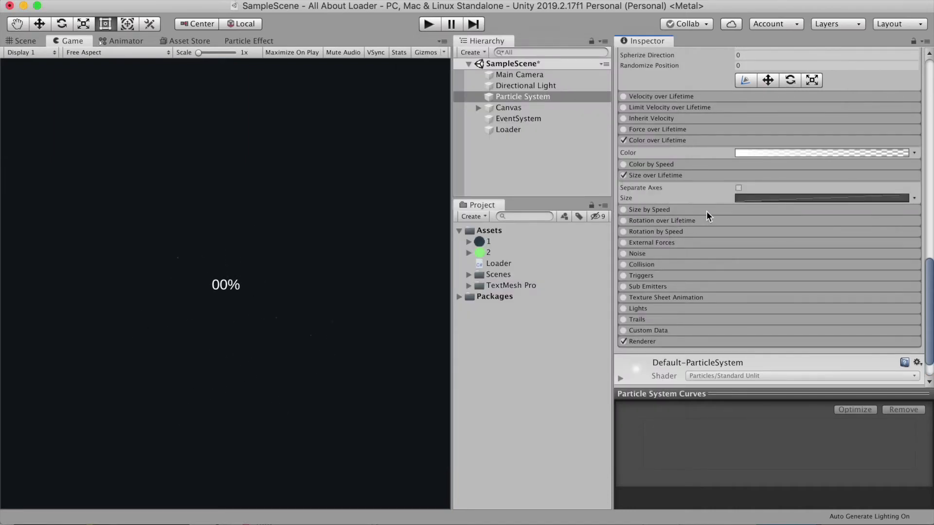
{"action": "left_click", "coordinate": [792, 199]}
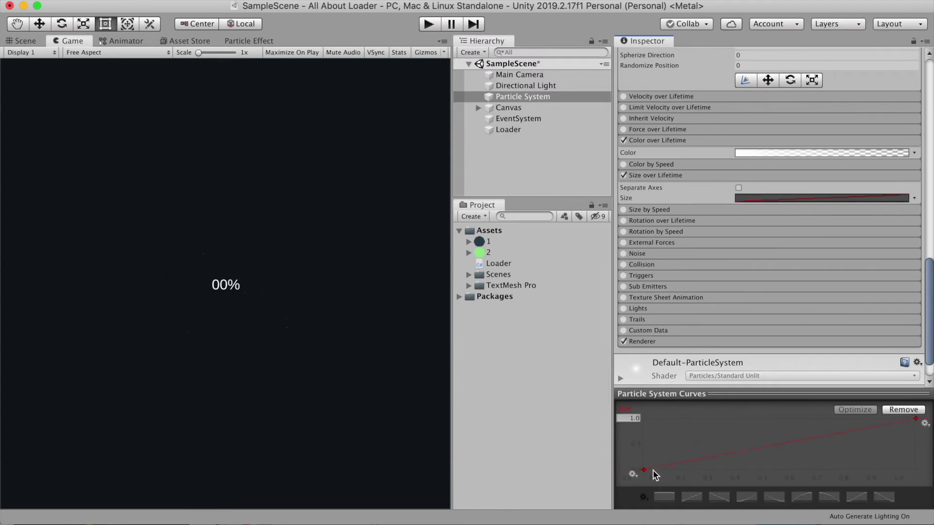
{"action": "left_click", "coordinate": [775, 499]}
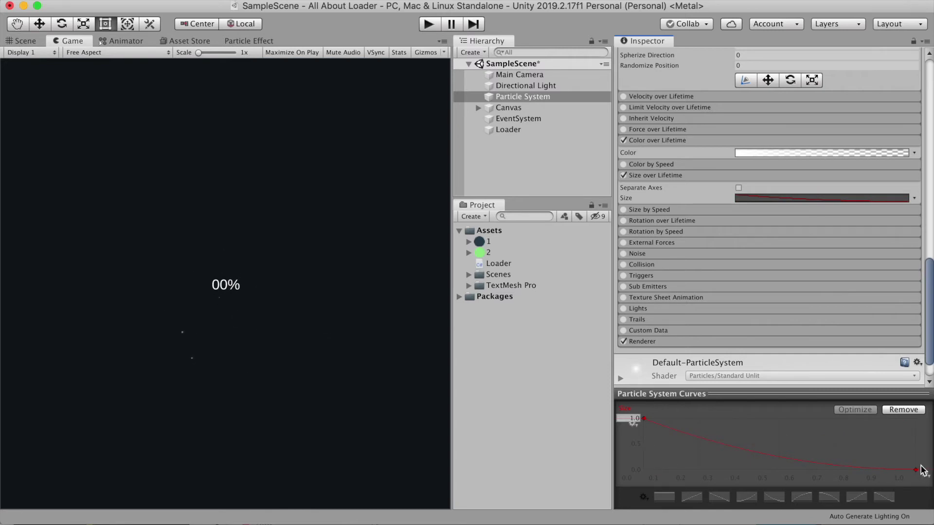
Set the Particle System's Max Particles to 2000.
{"action": "scroll", "coordinate": [773, 208], "scroll_direction": "down", "scroll_amount": 2}
{"action": "scroll", "coordinate": [788, 227], "scroll_direction": "up", "scroll_amount": 15}
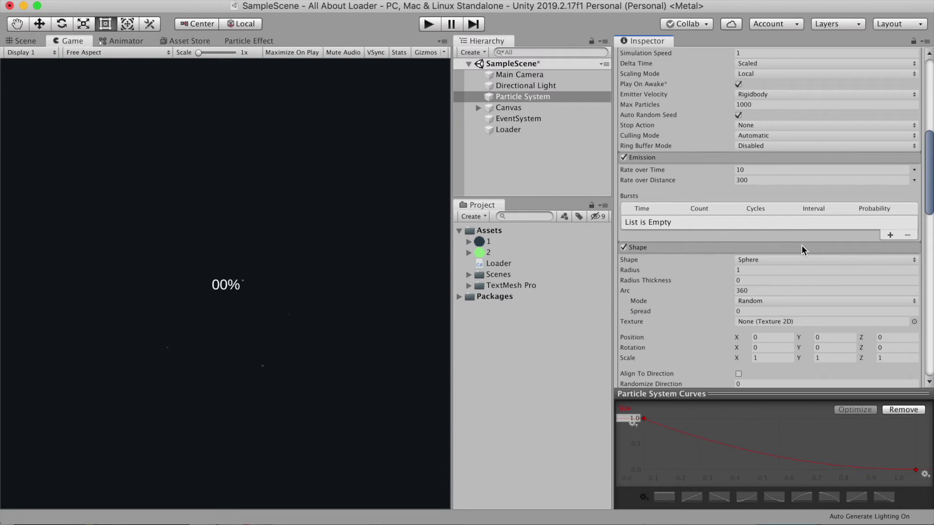
{"action": "scroll", "coordinate": [802, 247], "scroll_direction": "down", "scroll_amount": 1}
{"action": "scroll", "coordinate": [766, 311], "scroll_direction": "down", "scroll_amount": 1}
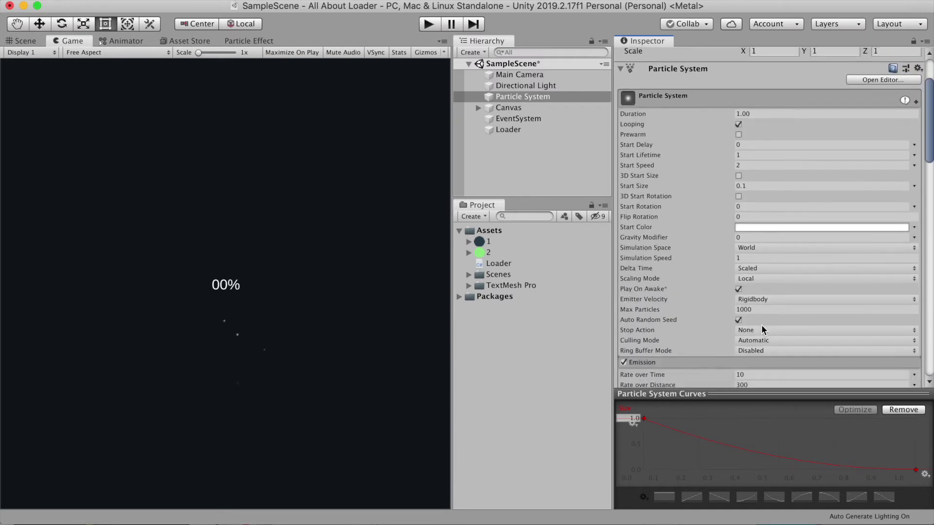
{"action": "left_click", "coordinate": [757, 309]}
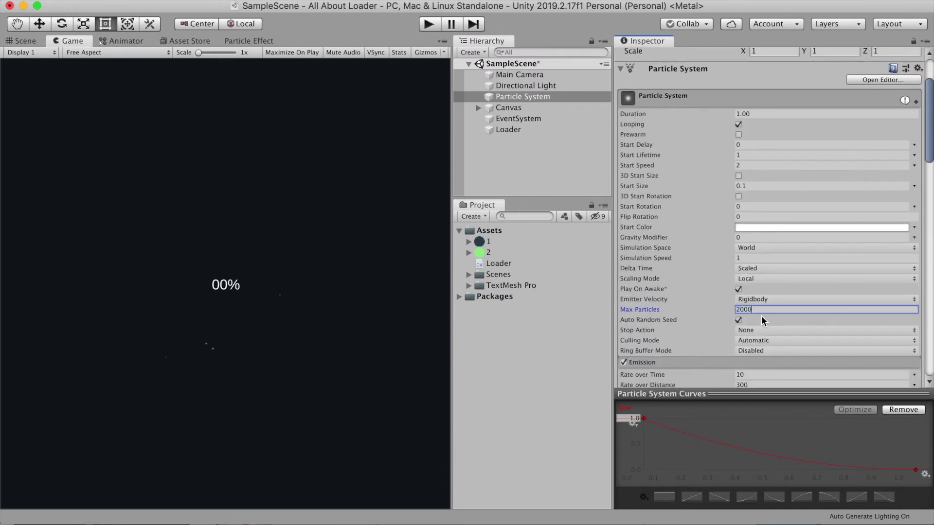
Show the Scene view and set the Emission module's Rate over Time to 0.
{"action": "scroll", "coordinate": [773, 205], "scroll_direction": "up", "scroll_amount": 3}
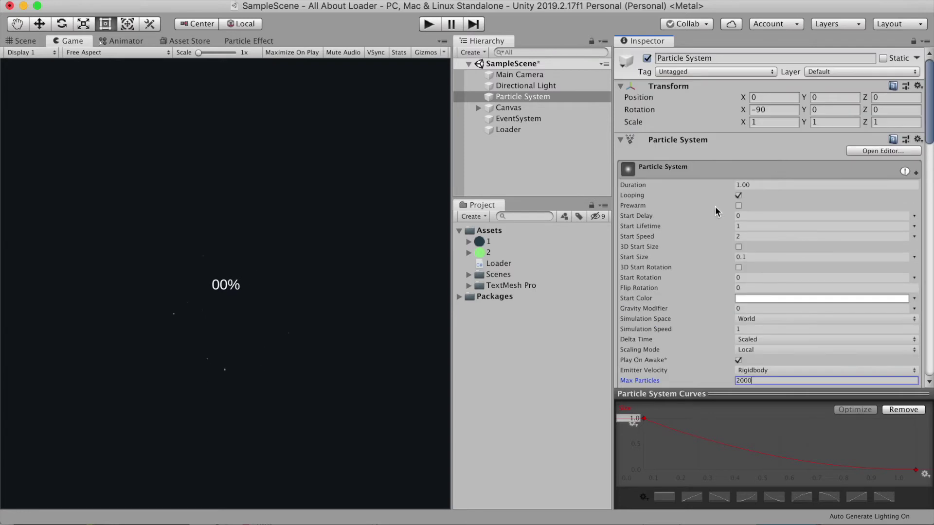
{"action": "scroll", "coordinate": [778, 160], "scroll_direction": "down", "scroll_amount": 1}
{"action": "left_click", "coordinate": [21, 42]}
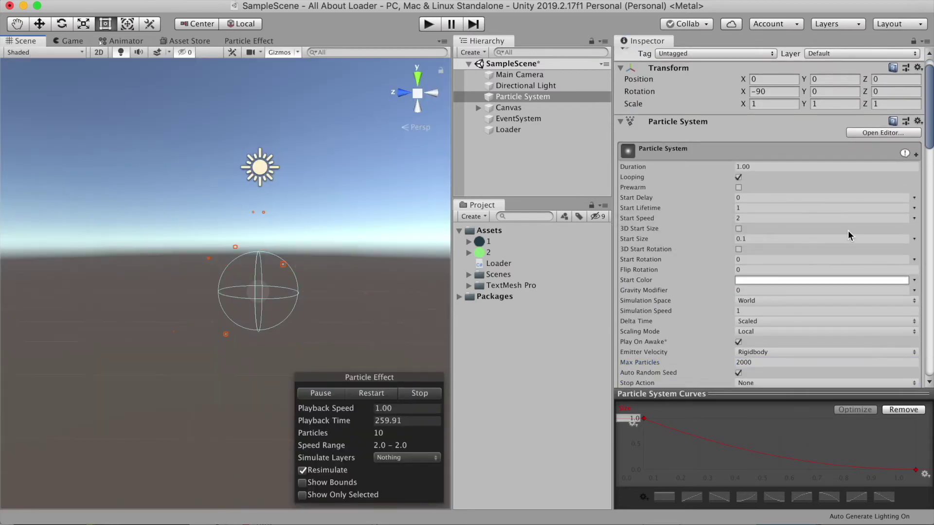
{"action": "scroll", "coordinate": [786, 188], "scroll_direction": "down", "scroll_amount": 6}
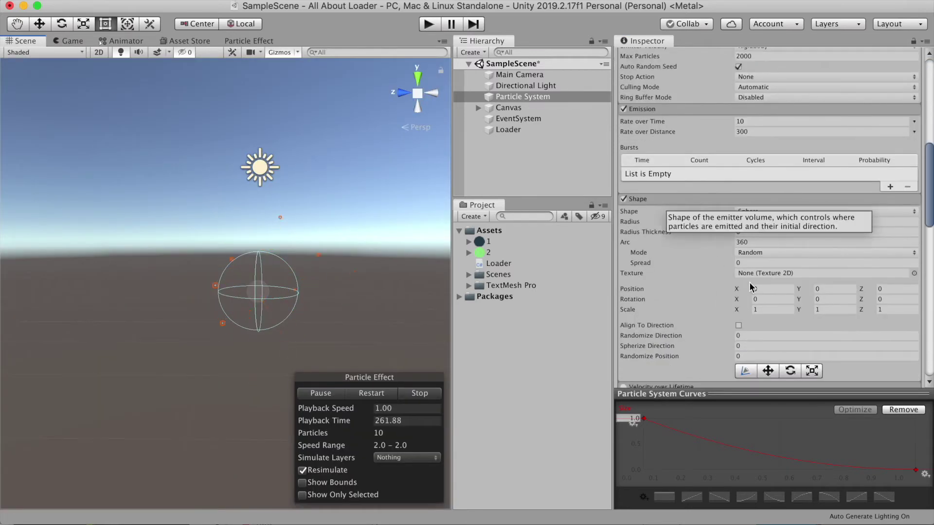
{"action": "left_click", "coordinate": [746, 118]}
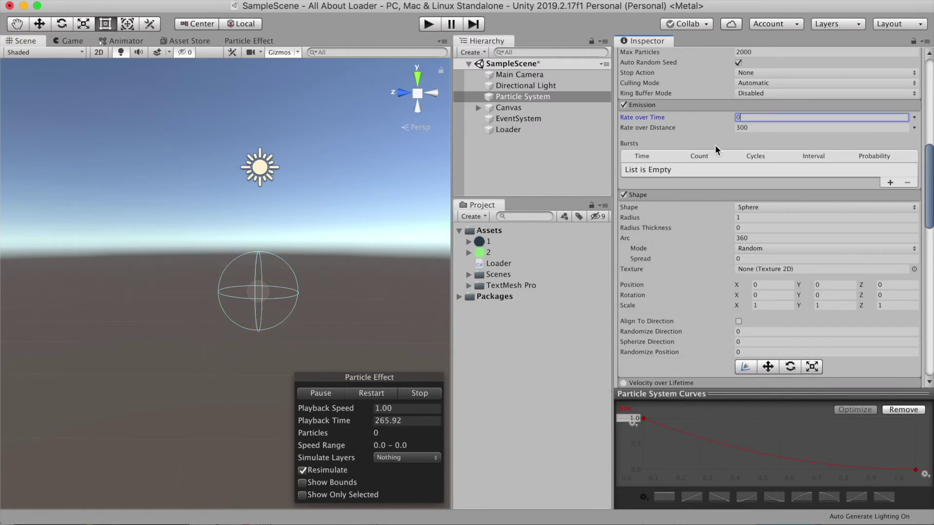
{"action": "type", "text": "0"}
Move the Particle System slightly downward in the Scene to test its distance-based emission, and return to the Game view.
{"action": "left_click", "coordinate": [40, 24]}
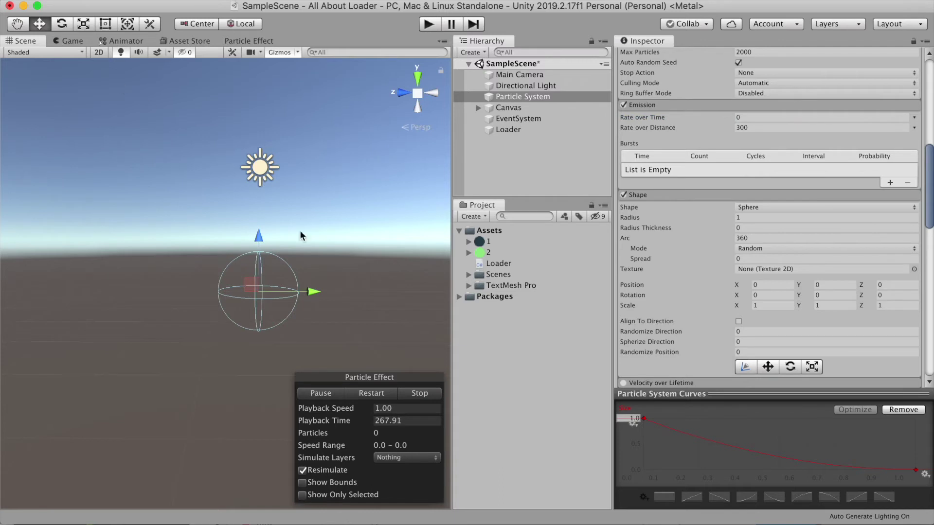
{"action": "mouse_move", "coordinate": [263, 238]}
{"action": "left_mouse_down"}
{"action": "mouse_move", "coordinate": [263, 209]}
{"action": "mouse_move", "coordinate": [263, 242]}
{"action": "left_mouse_up"}
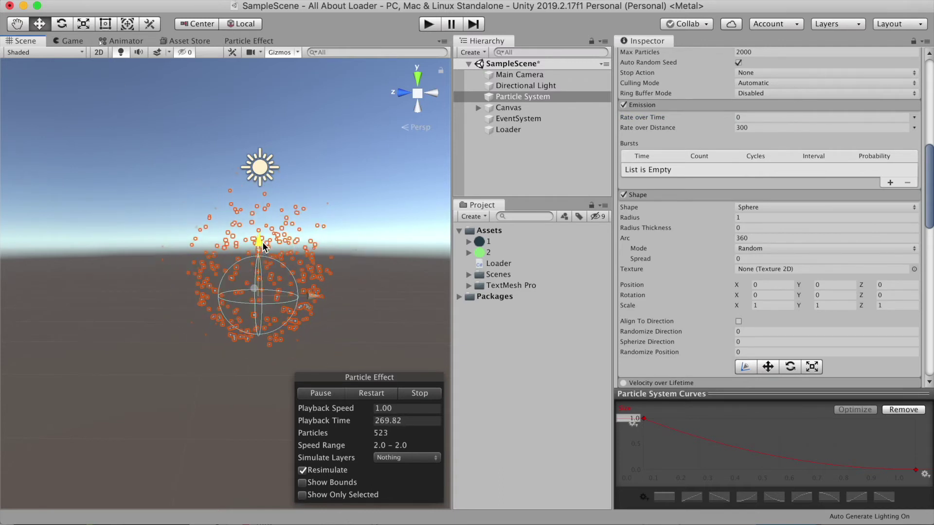
{"action": "left_click", "coordinate": [69, 41]}
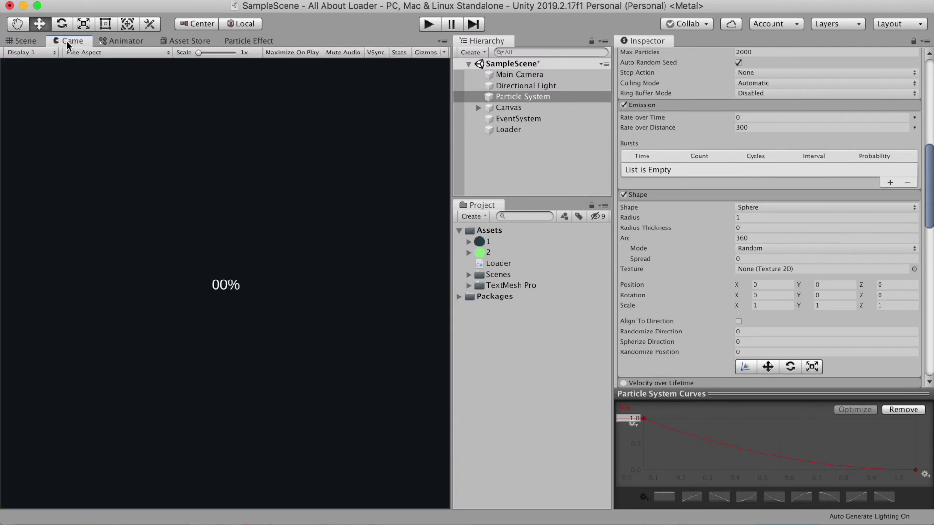
Show the Scene view, create an empty GameObject, and name it circularMotion.
{"action": "left_click", "coordinate": [32, 42]}
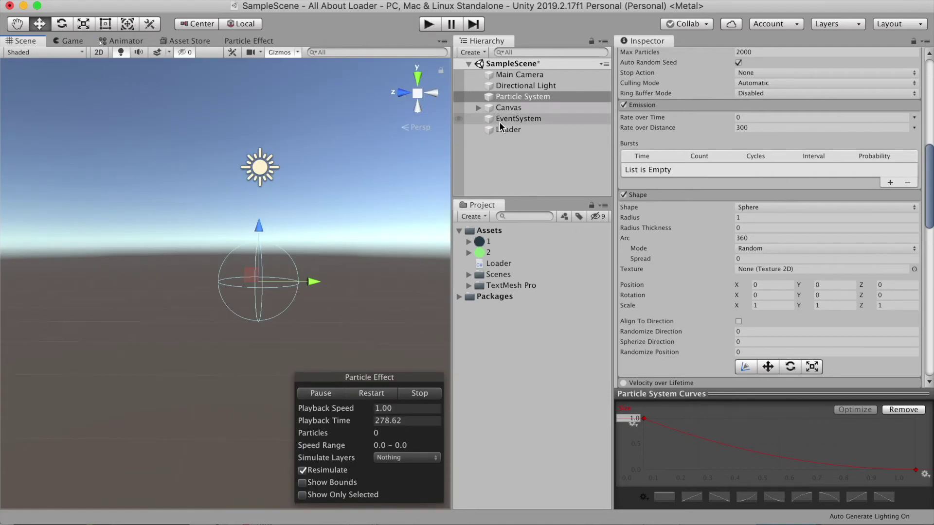
{"action": "scroll", "coordinate": [752, 144], "scroll_direction": "up", "scroll_amount": 10}
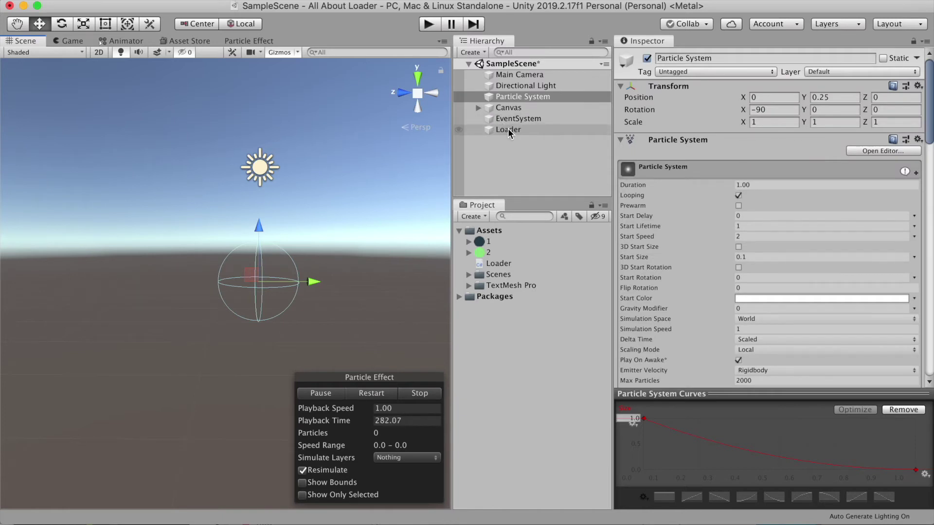
{"action": "left_click", "coordinate": [471, 52]}
{"action": "left_click", "coordinate": [486, 66]}
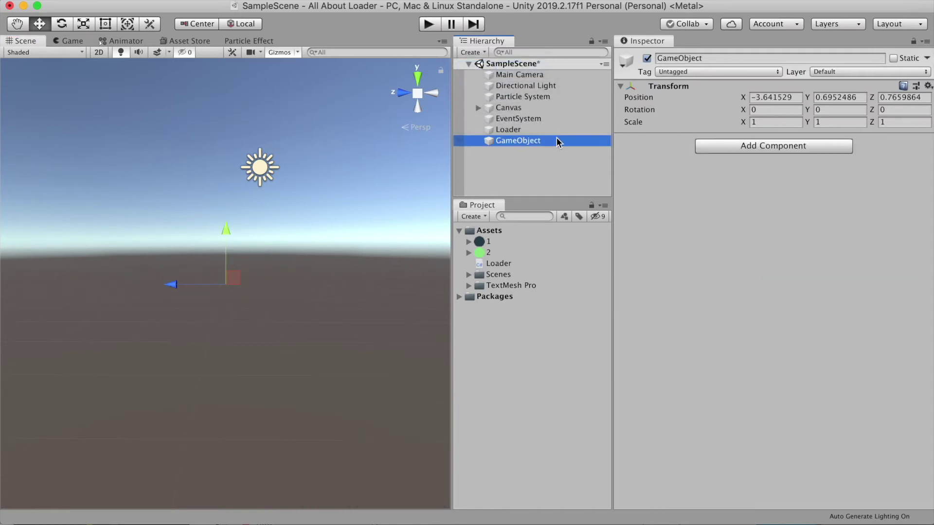
{"action": "left_click", "coordinate": [703, 57]}
{"action": "type", "text": "circle"}
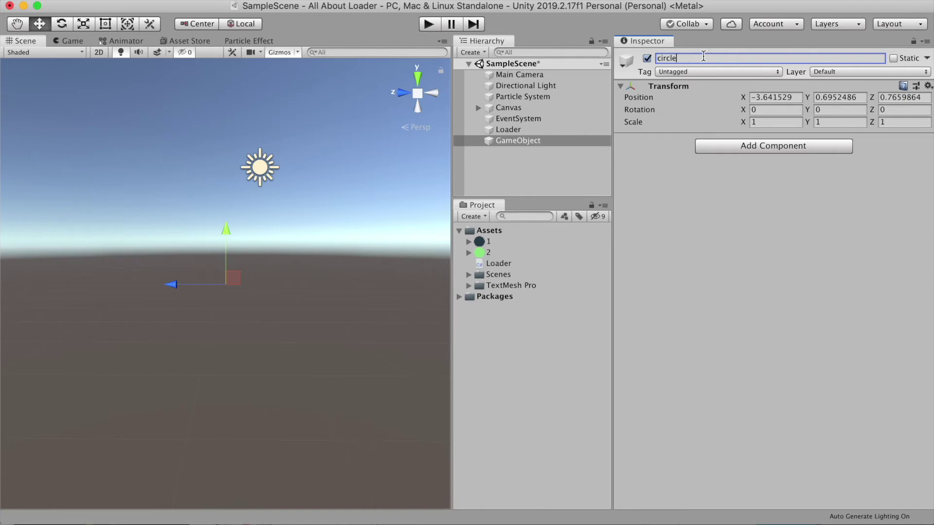
{"action": "type", "text": "motion"}
{"action": "key", "text": "super+a"}
{"action": "type", "text": "circularMotion"}
{"action": "key", "text": "Return"}
Create a new script named CircularMotion and add it to the circularMotion object.
{"action": "left_click", "coordinate": [773, 146]}
{"action": "left_click", "coordinate": [752, 199]}
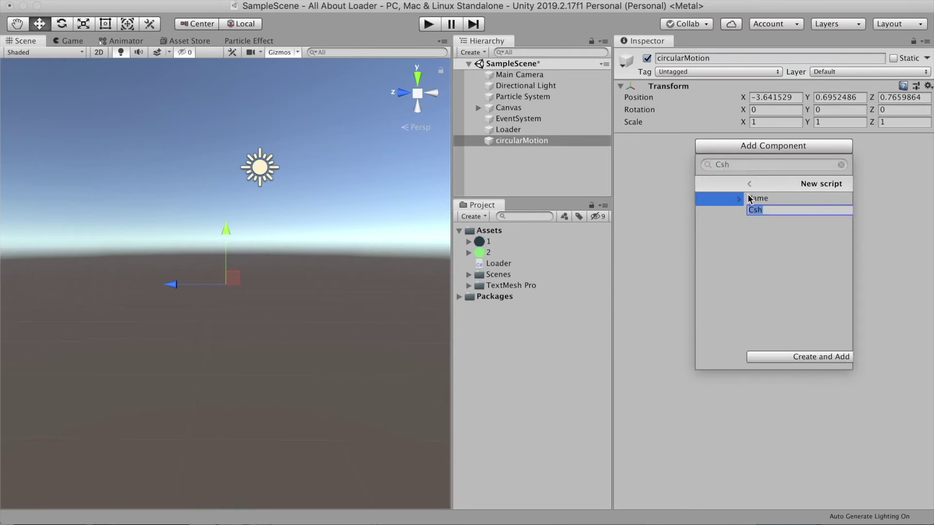
{"action": "type", "text": "CircularMotion"}
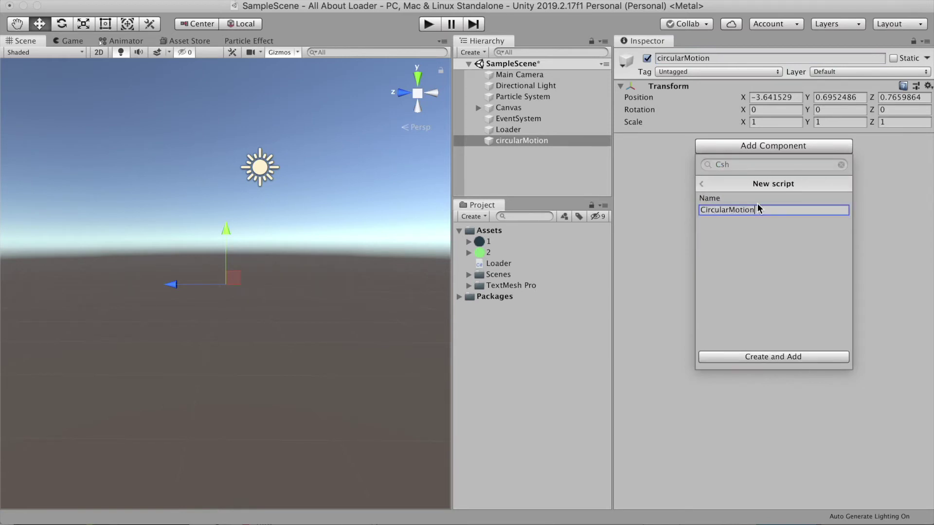
{"action": "key", "text": "Return"}
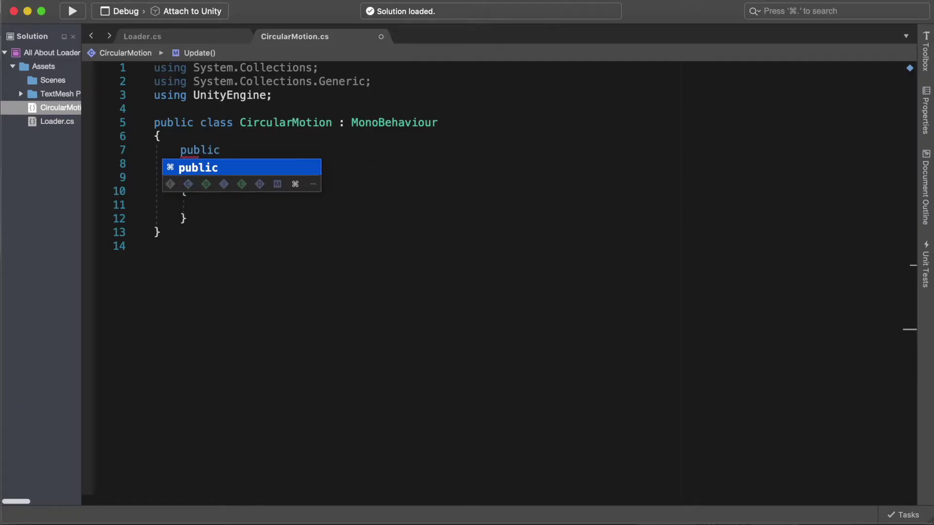
Declare public float fields speed and radius in the CircularMotion class, plus a non-public float field count.
{"action": "type", "text": "float spede"}
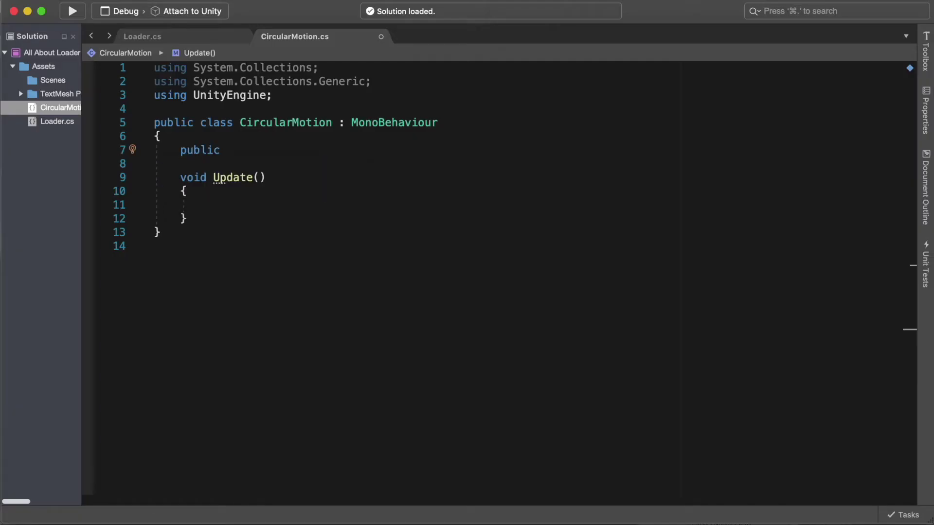
{"action": "key", "text": "BackSpace"}
{"action": "key", "text": "BackSpace"}
{"action": "type", "text": "ed;"}
{"action": "key", "text": "Return"}
{"action": "type", "text": "public float "}
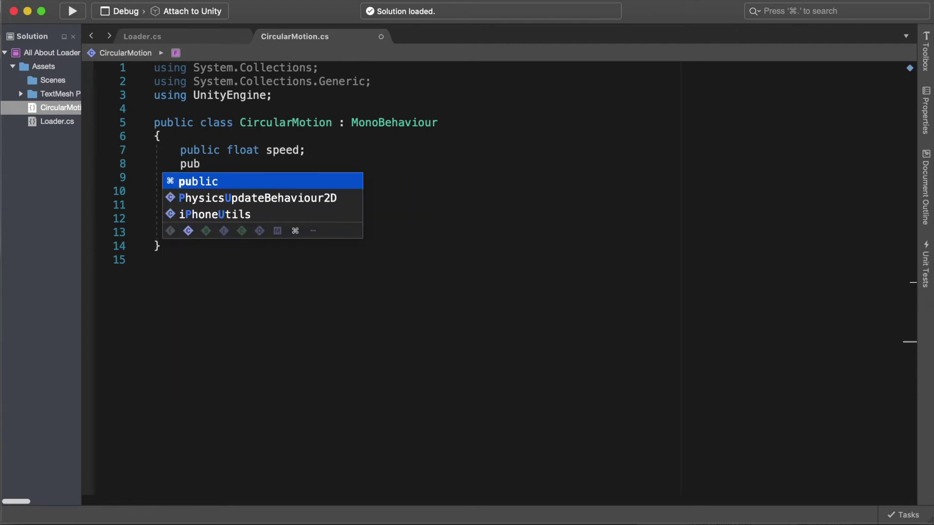
{"action": "type", "text": "radius;"}
{"action": "key", "text": "Return"}
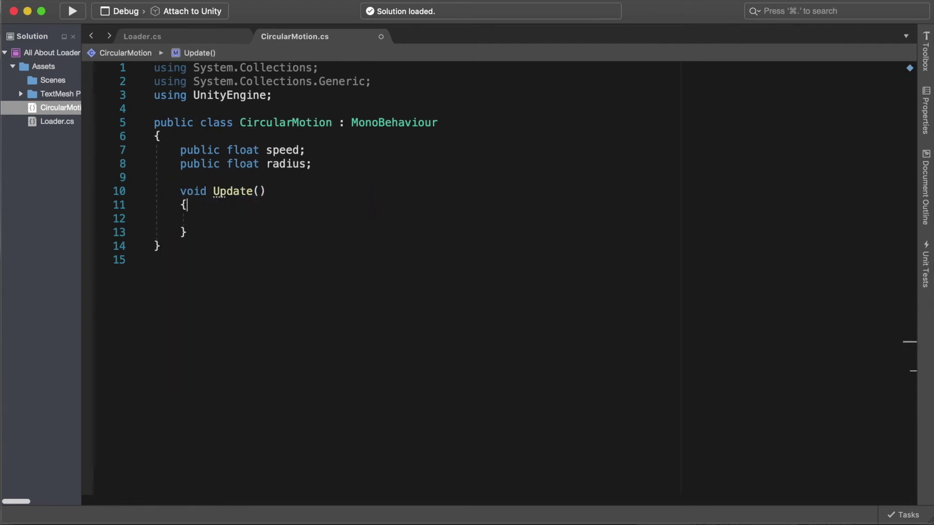
{"action": "key", "text": "Return"}
{"action": "key", "text": "Return"}
{"action": "type", "text": "float count;"}
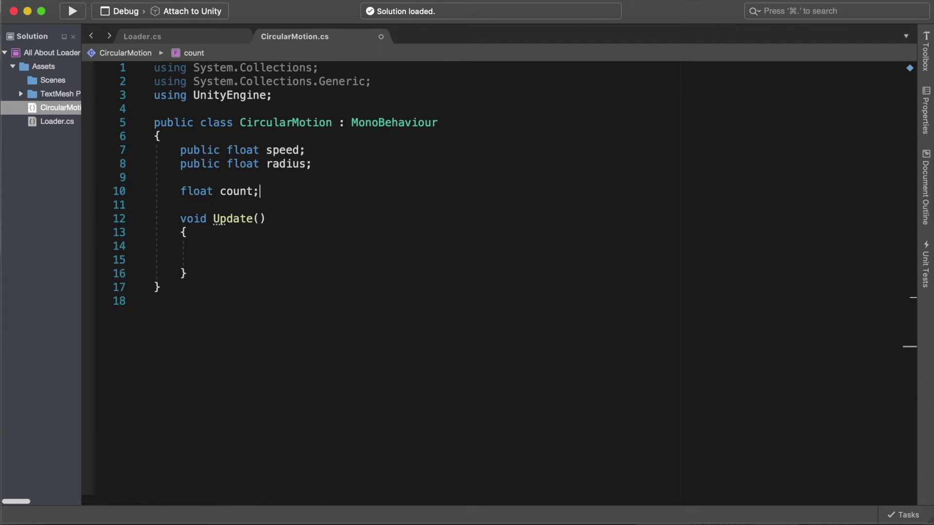
In Update(), increase the counter with the line count += Time.deltaTime*speed;.
{"action": "left_click", "coordinate": [207, 246]}
{"action": "type", "text": "count"}
{"action": "key", "text": "BackSpace"}
{"action": "key", "text": "BackSpace"}
{"action": "key", "text": "BackSpace"}
{"action": "type", "text": "ount += "}
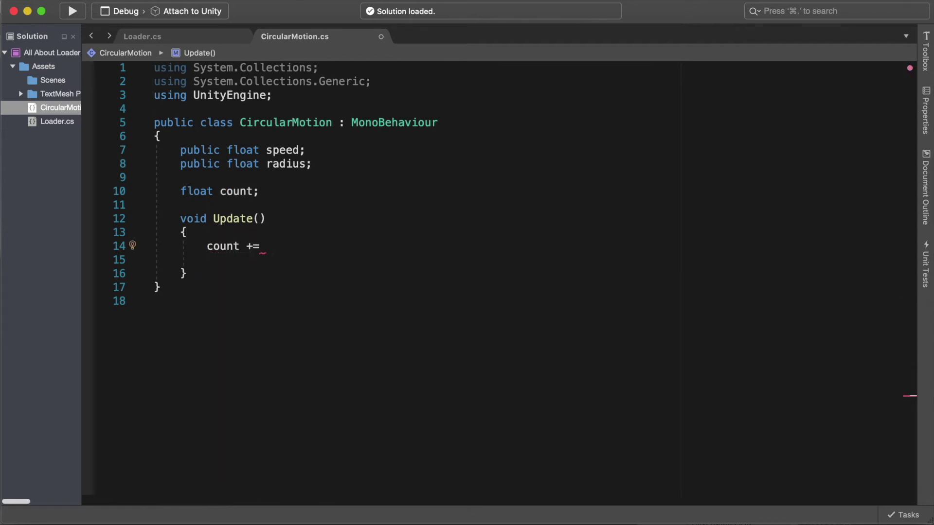
{"action": "type", "text": "Time.speed"}
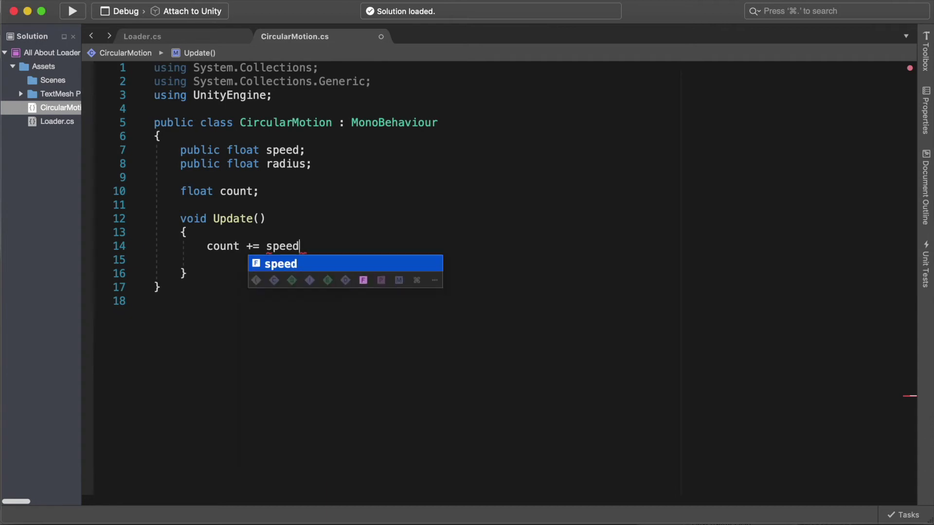
{"action": "type", "text": ";"}
{"action": "left_click", "coordinate": [266, 246]}
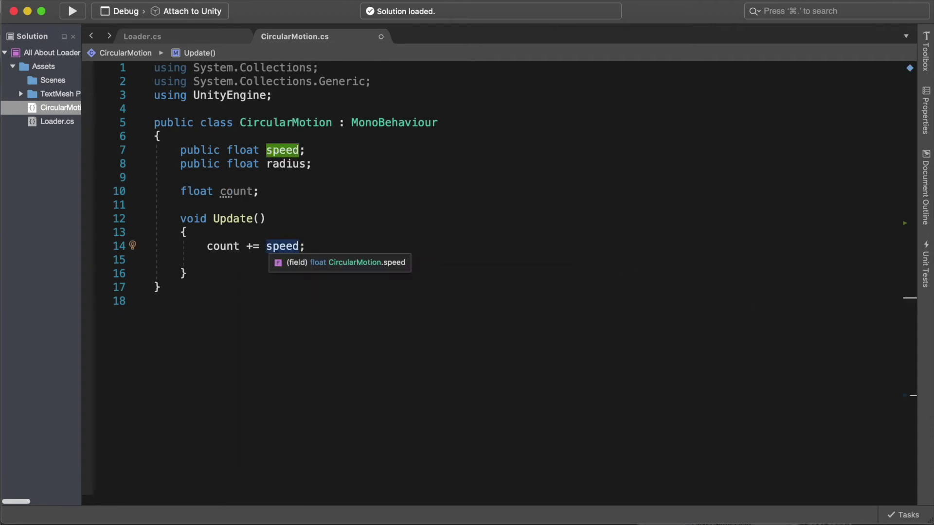
{"action": "type", "text": "Time.del"}
{"action": "key", "text": "Return"}
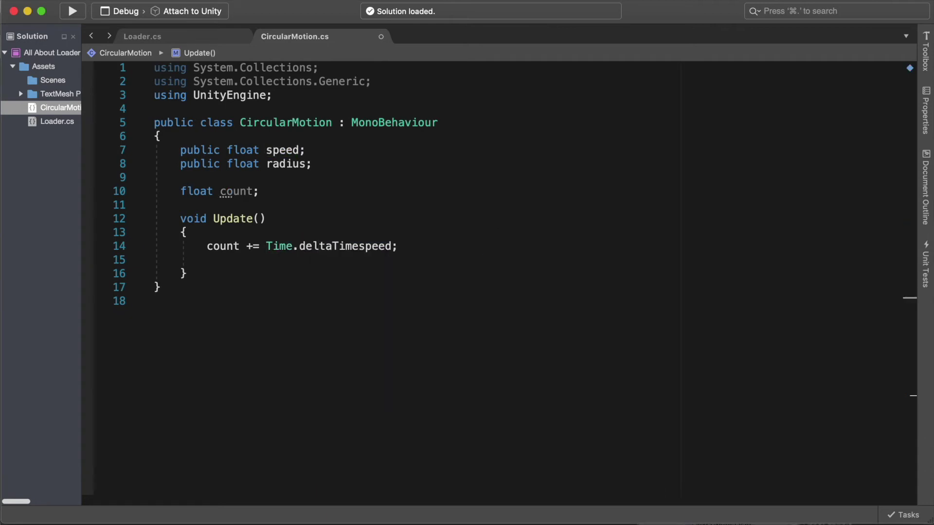
{"action": "type", "text": "*"}
Below the count line, add float x = Mathf.Sin(count) * radius;.
{"action": "key", "text": "Return"}
{"action": "type", "text": "floa"}
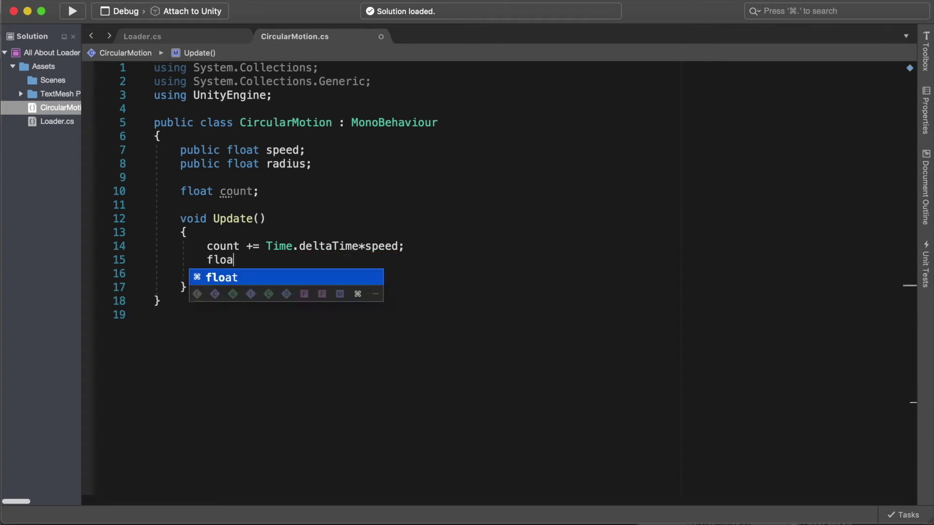
{"action": "type", "text": "t x = Mat"}
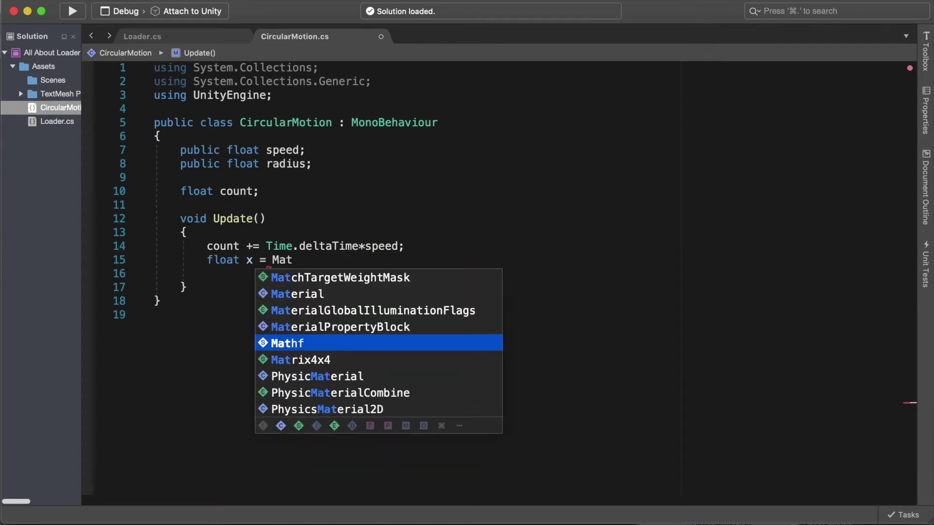
{"action": "type", "text": "hf.Si"}
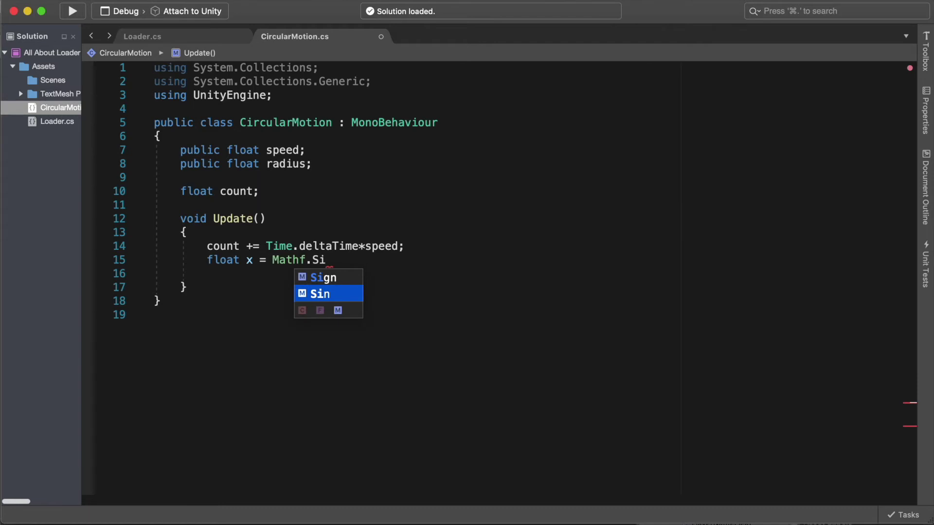
{"action": "type", "text": "n(count"}
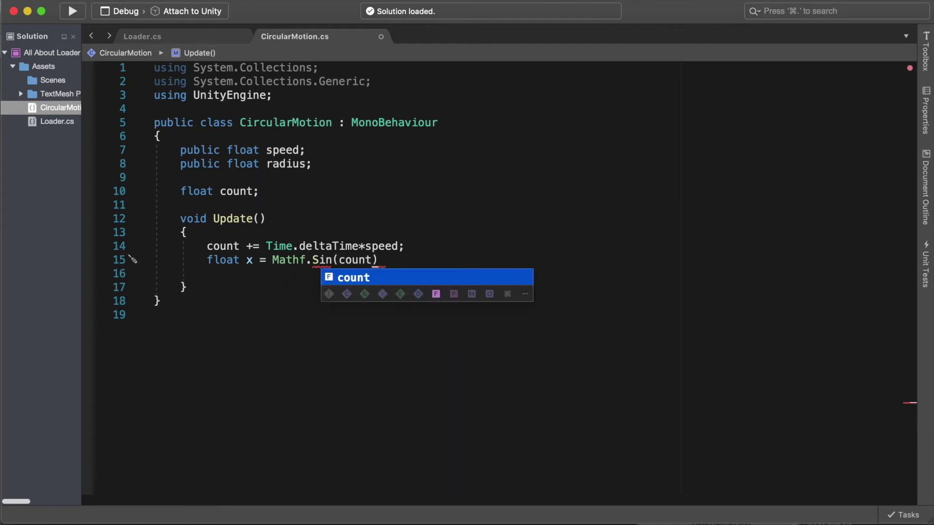
{"action": "type", "text": ") * radi"}
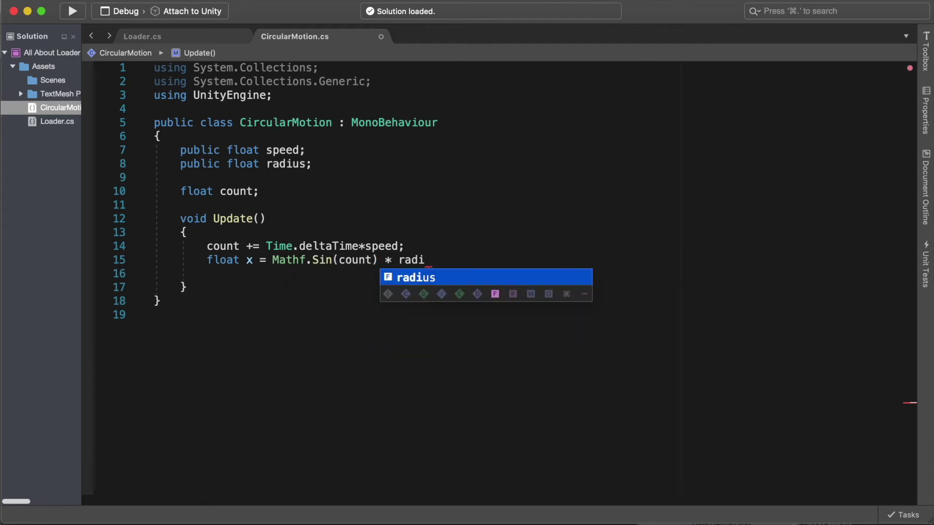
{"action": "key", "text": "Return"}
Duplicate the x line below itself and change the copy to float y = Mathf.Cos(count) * radius;.
{"action": "key", "text": "shift+Home"}
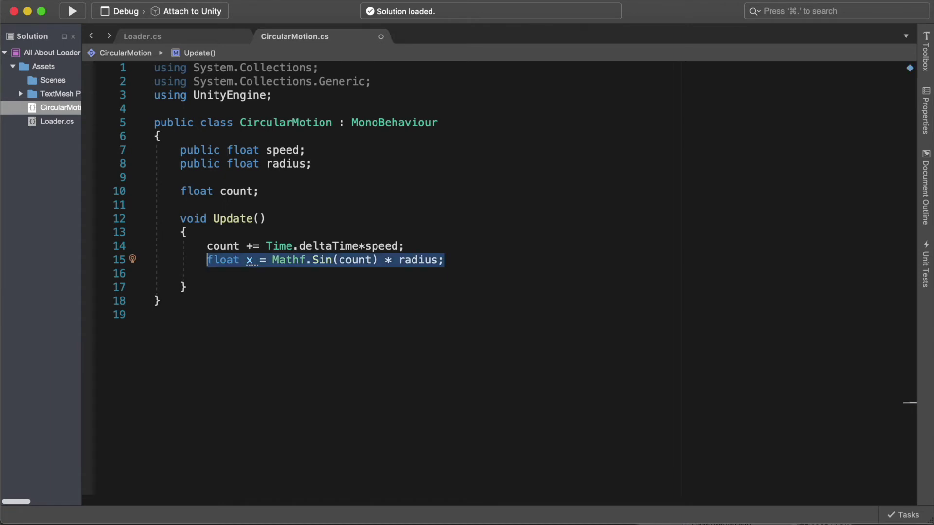
{"action": "key", "text": "super+c"}
{"action": "key", "text": "End"}
{"action": "key", "text": "Return"}
{"action": "key", "text": "super+v"}
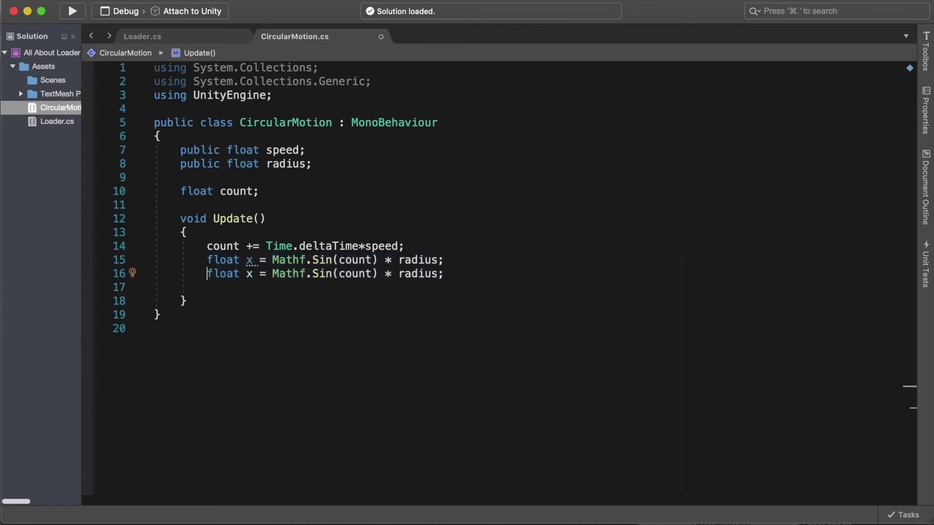
{"action": "left_click", "coordinate": [247, 273]}
{"action": "type", "text": "y"}
{"action": "key", "text": "Left"}
{"action": "key", "text": "alt+shift+Left"}
{"action": "type", "text": "Cos"}
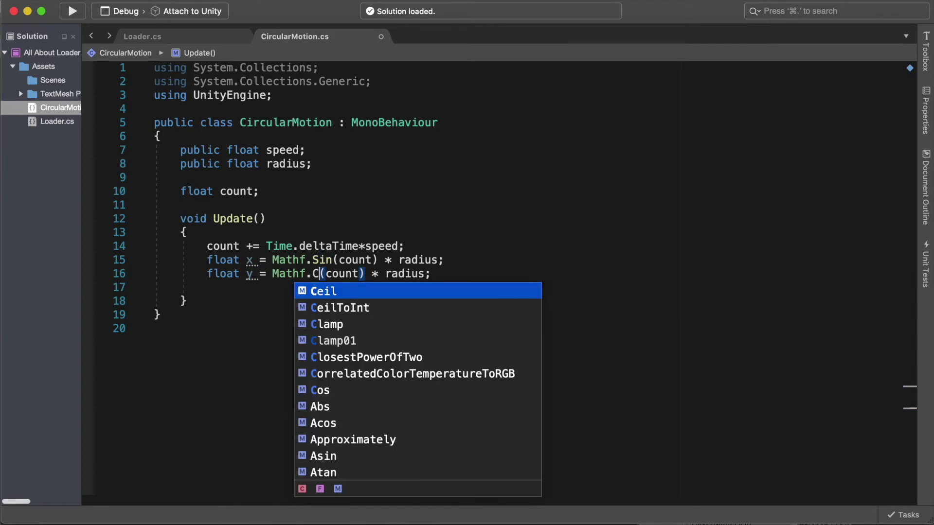
Add transform.position = new Vector3(x, y, 0); at the end of Update(), save the script, and switch back to Unity.
{"action": "key", "text": "End"}
{"action": "key", "text": "Return"}
{"action": "key", "text": "Return"}
{"action": "type", "text": "tra"}
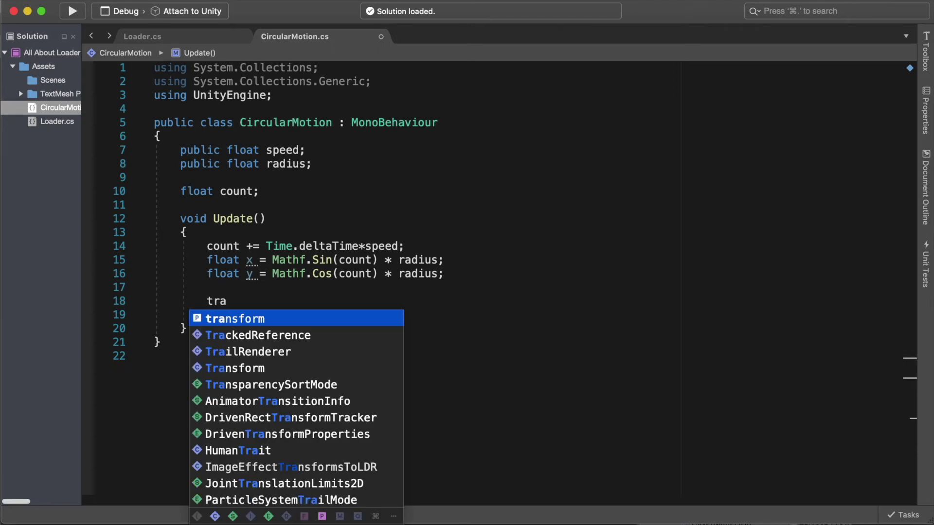
{"action": "key", "text": "Return"}
{"action": "type", "text": ".po"}
{"action": "key", "text": "Return"}
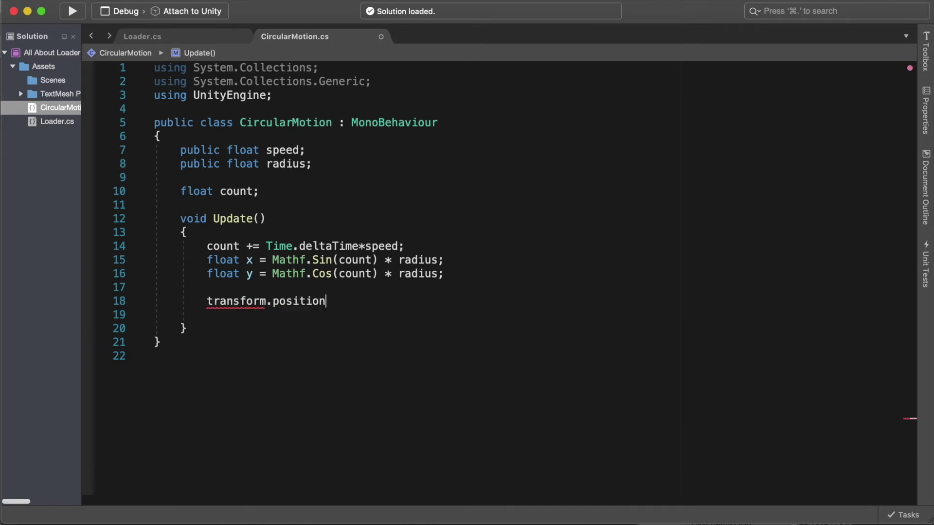
{"action": "type", "text": "= new"}
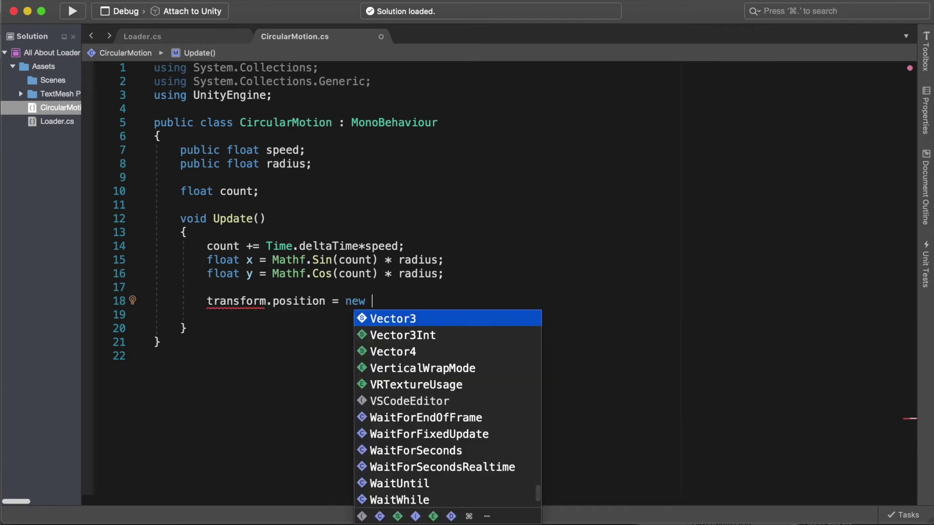
{"action": "key", "text": "Return"}
{"action": "type", "text": "(x, y, 0);"}
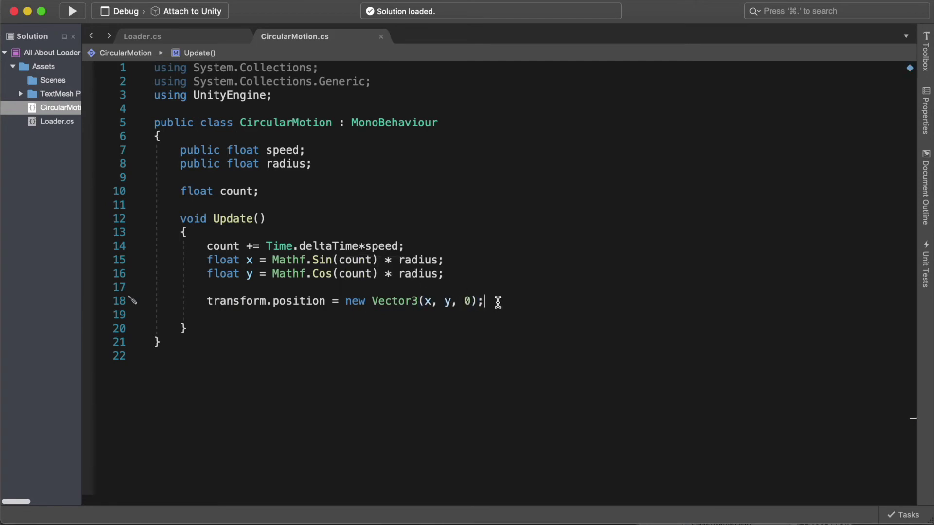
{"action": "left_click", "coordinate": [503, 276]}
{"action": "key", "text": "super+s"}
{"action": "key", "text": "super+Tab"}
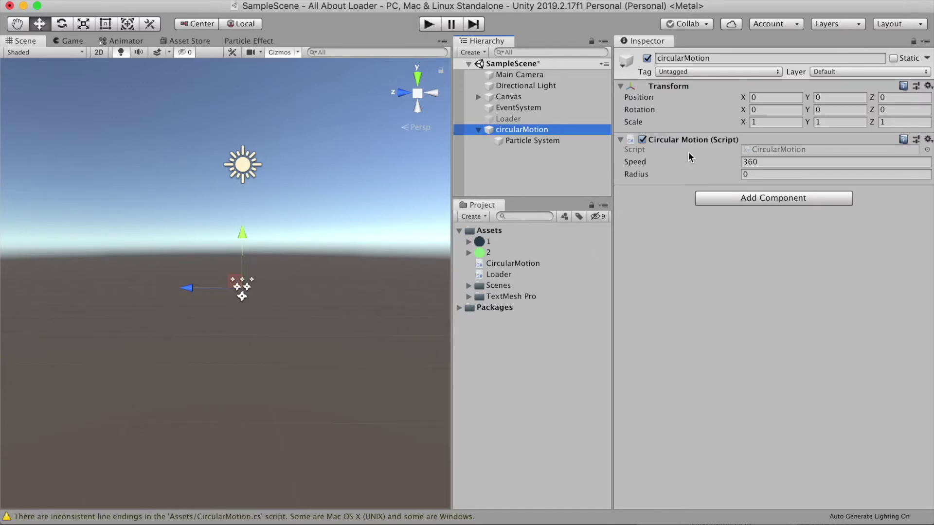
Set the Circular Motion script's Radius to 2 and Speed to 45, and play the scene.
{"action": "left_click", "coordinate": [771, 171]}
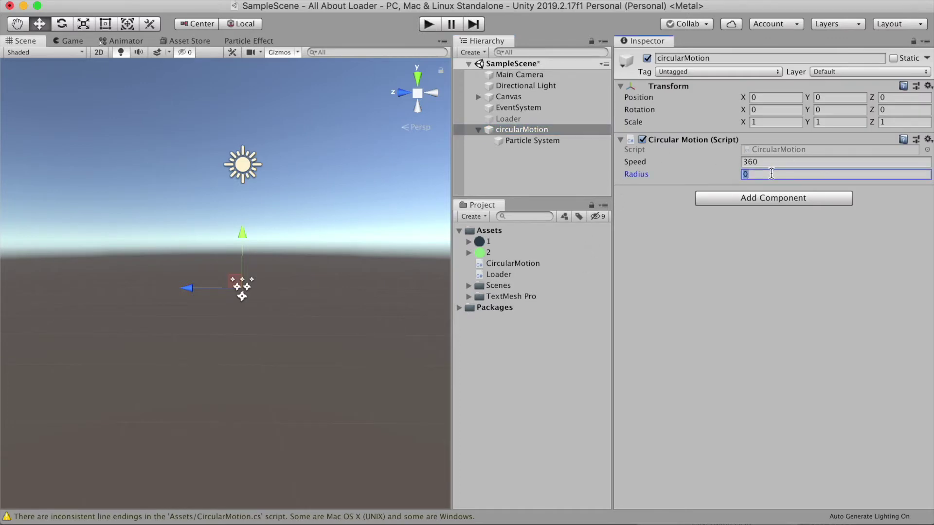
{"action": "type", "text": "2"}
{"action": "left_click", "coordinate": [770, 161]}
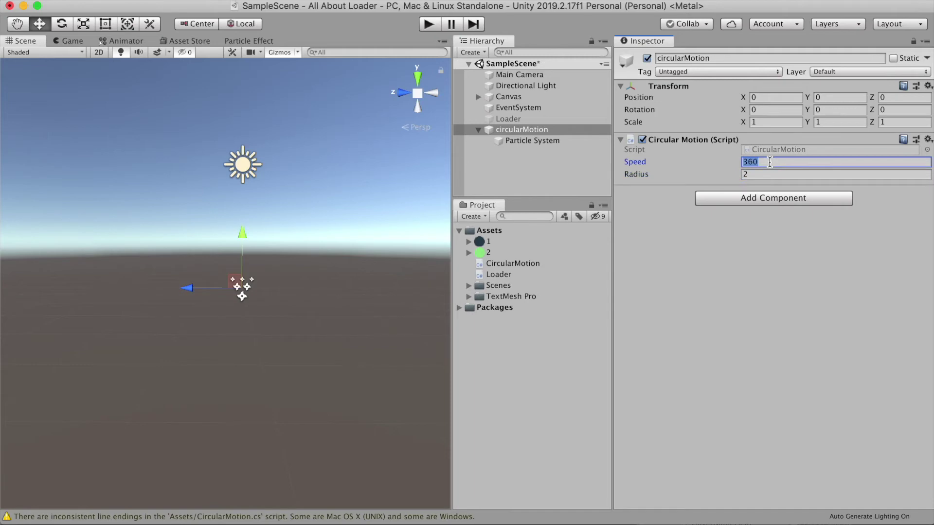
{"action": "type", "text": "45"}
{"action": "key", "text": "super+p"}
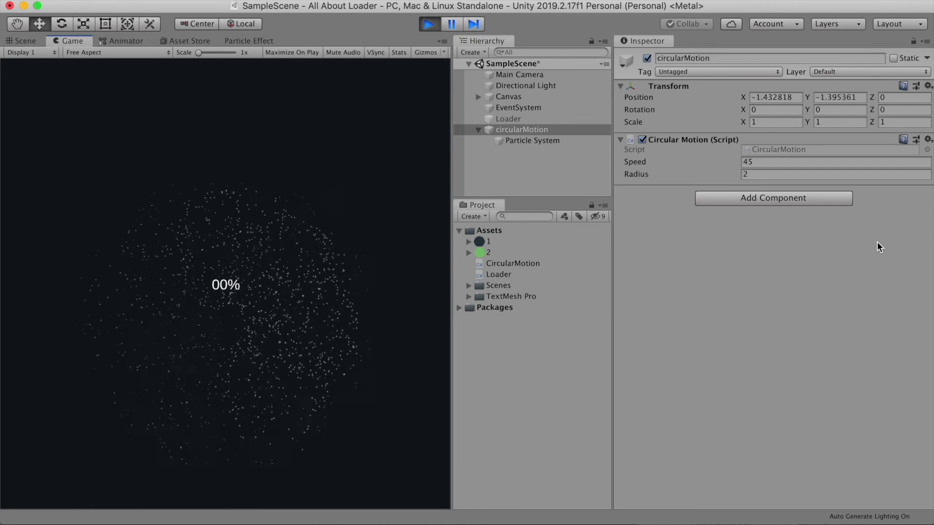
Stop playback, set the Circular Motion script's Speed to 10, and play the scene again.
{"action": "left_click", "coordinate": [773, 163]}
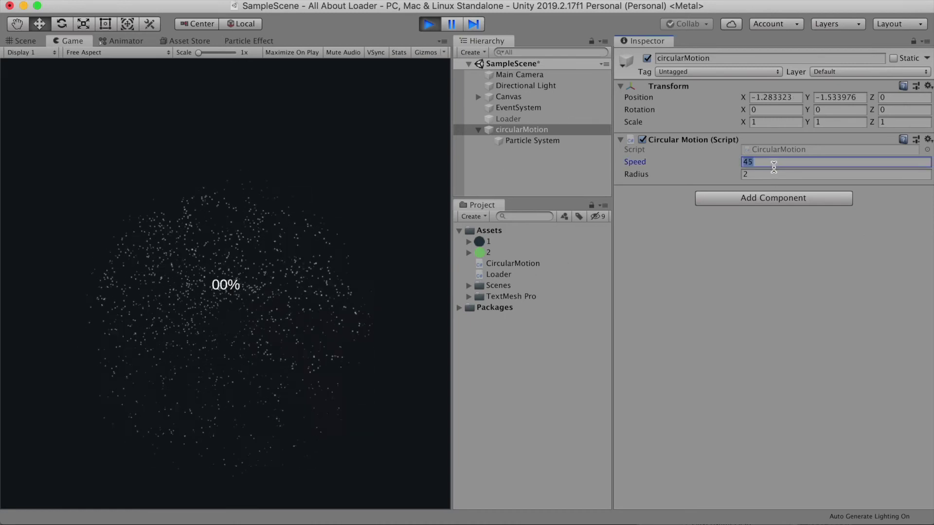
{"action": "key", "text": "super+p"}
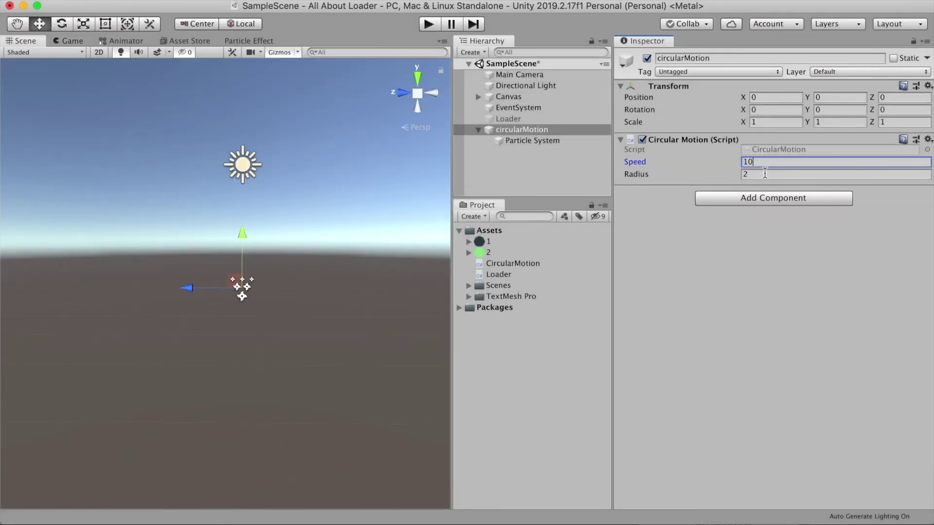
{"action": "left_click", "coordinate": [428, 24]}
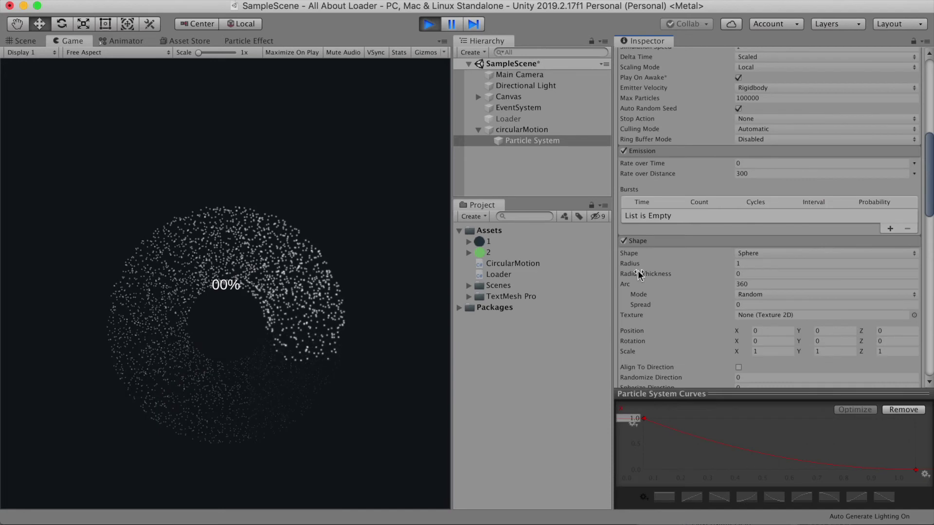
While the scene plays, reduce the Radius in the Particle System's Shape module to 0.0001.
{"action": "left_click", "coordinate": [632, 262]}
{"action": "left_click_drag", "start_coordinate": [633, 266], "coordinate": [601, 267]}
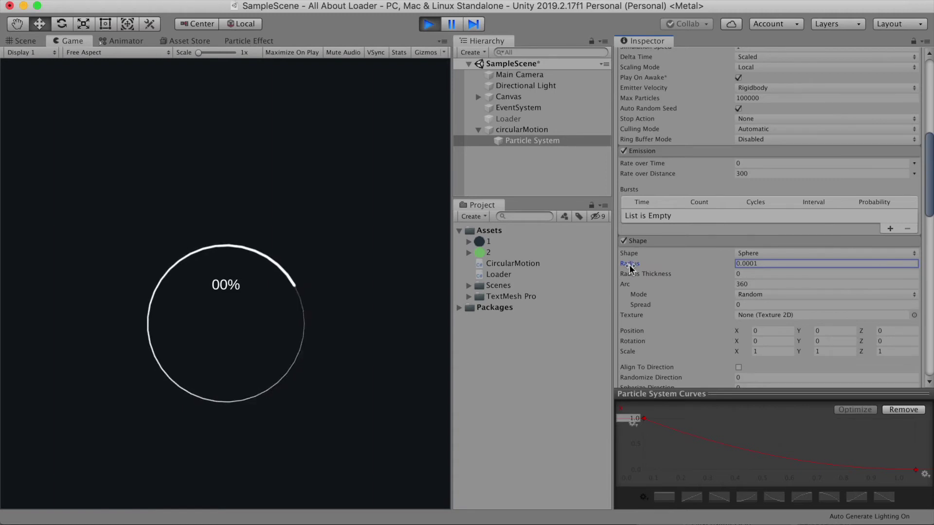
Set the Particle System's Start Lifetime to 1 and lower its Start Speed to about -0.83 while the scene plays.
{"action": "scroll", "coordinate": [780, 200], "scroll_direction": "up", "scroll_amount": 10}
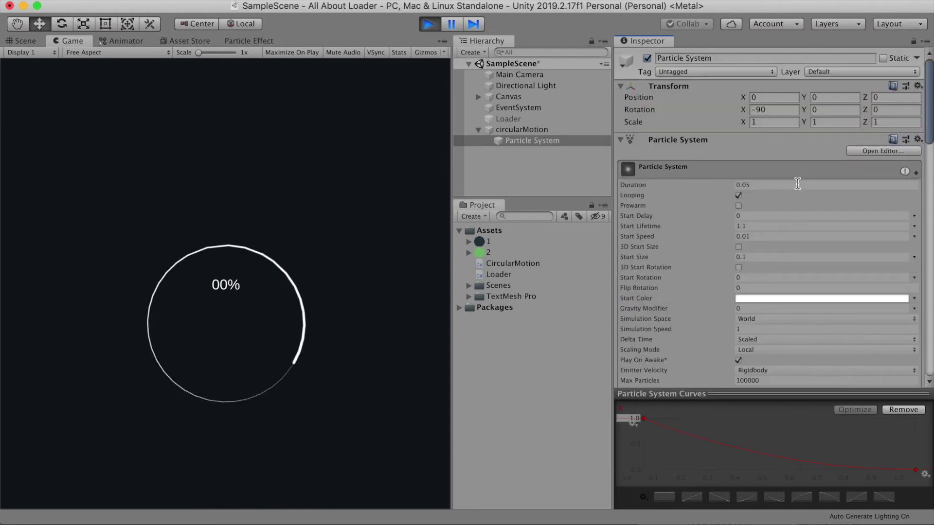
{"action": "left_click", "coordinate": [744, 226]}
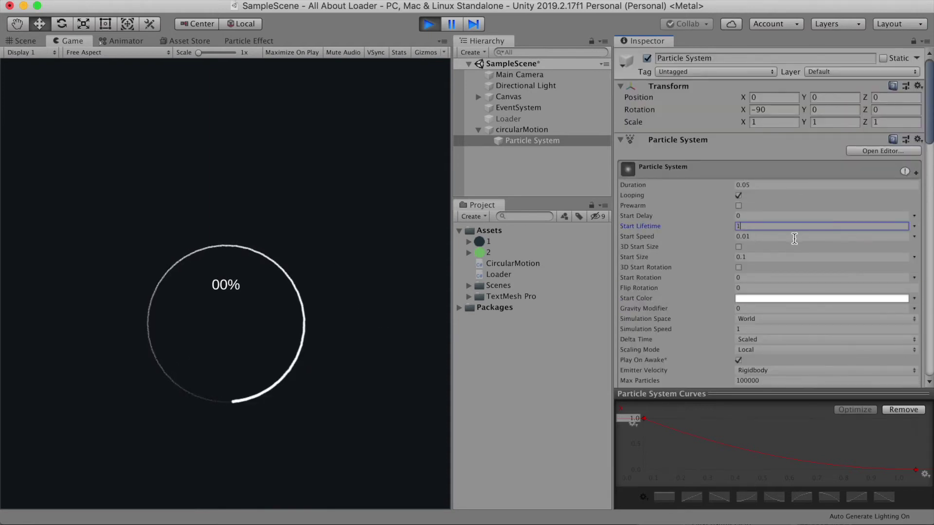
{"action": "left_click_drag", "start_coordinate": [650, 238], "coordinate": [622, 240]}
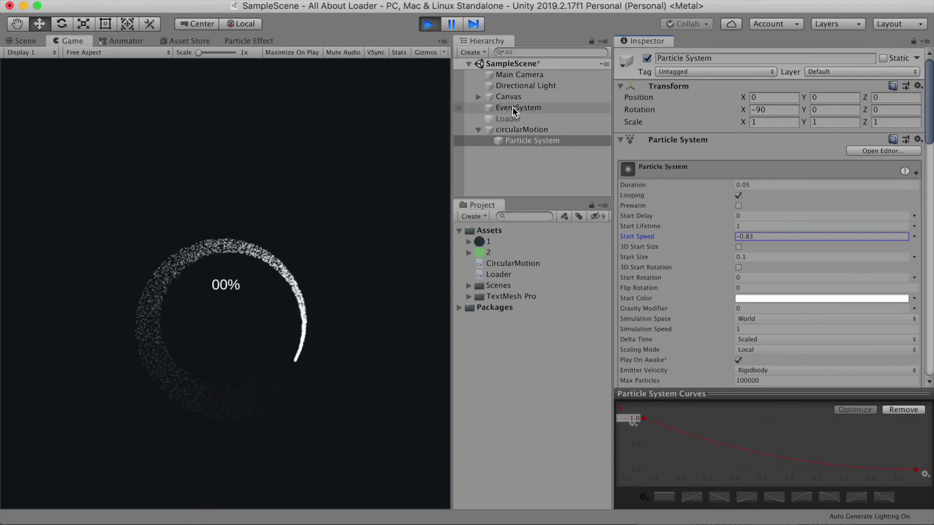
Move the canvas percentage text to the ring's centre by setting its Pos Y to about -67.32.
{"action": "left_click", "coordinate": [479, 97]}
{"action": "left_click", "coordinate": [523, 108]}
{"action": "left_click_drag", "start_coordinate": [826, 99], "coordinate": [3, 167]}
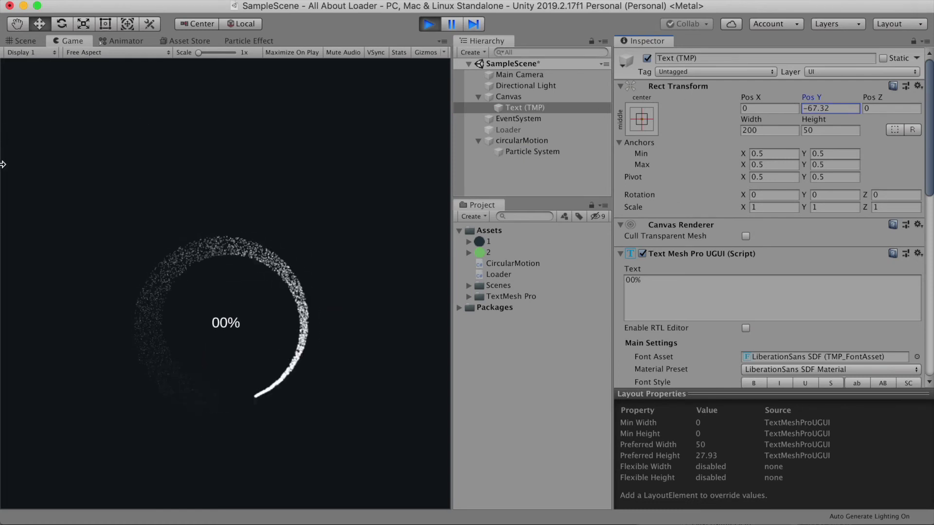
Try pure red (FF0000) as the Particle System's Start Color, then bring back white.
{"action": "left_click", "coordinate": [529, 153]}
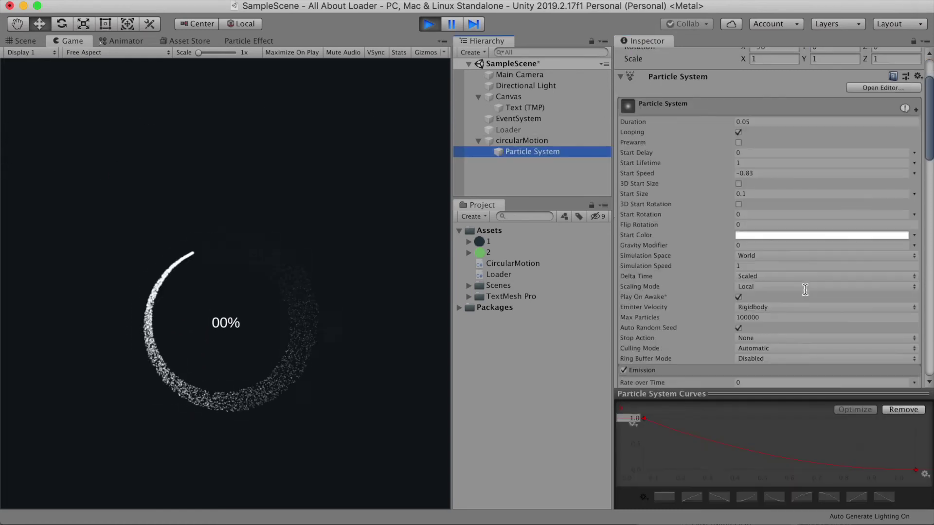
{"action": "left_click", "coordinate": [799, 235]}
{"action": "left_click_drag", "start_coordinate": [68, 114], "coordinate": [121, 84]}
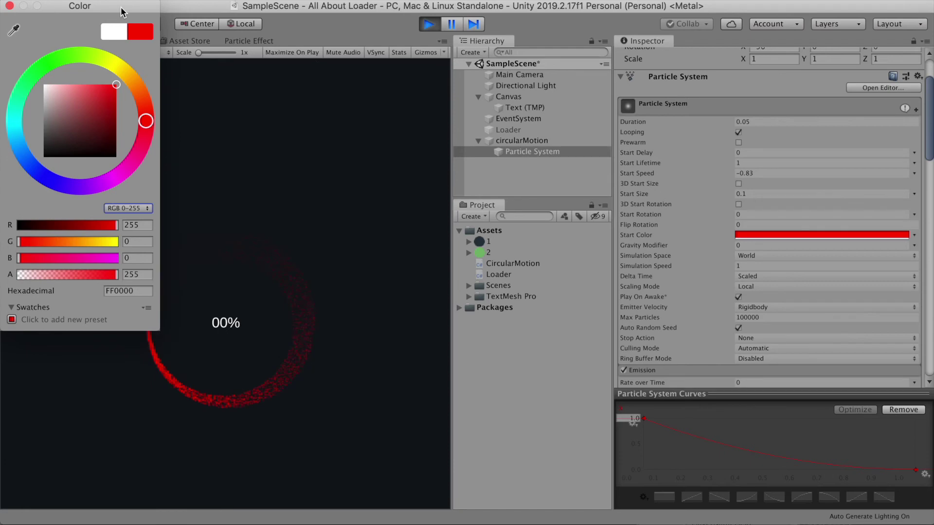
{"action": "left_click_drag", "start_coordinate": [124, 6], "coordinate": [617, 137]}
{"action": "left_click", "coordinate": [603, 188]}
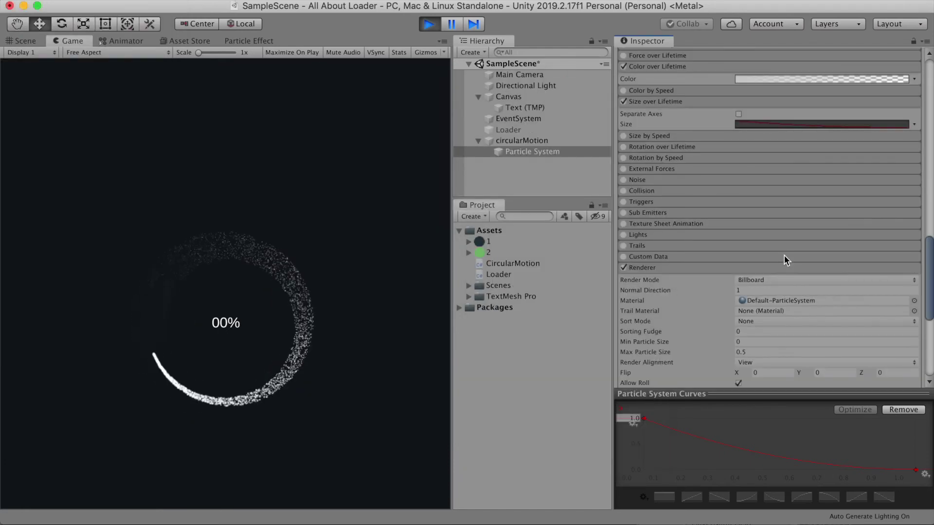
Apply the yellow-to-red preset gradient to Color over Lifetime and set its end alpha to 0.
{"action": "scroll", "coordinate": [784, 255], "scroll_direction": "up", "scroll_amount": 5}
{"action": "scroll", "coordinate": [784, 255], "scroll_direction": "up", "scroll_amount": 1}
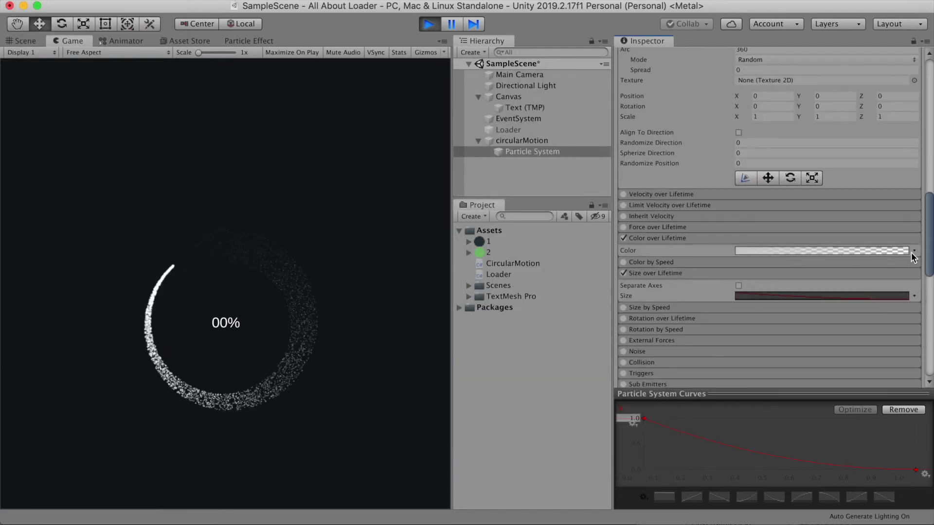
{"action": "left_click", "coordinate": [886, 251]}
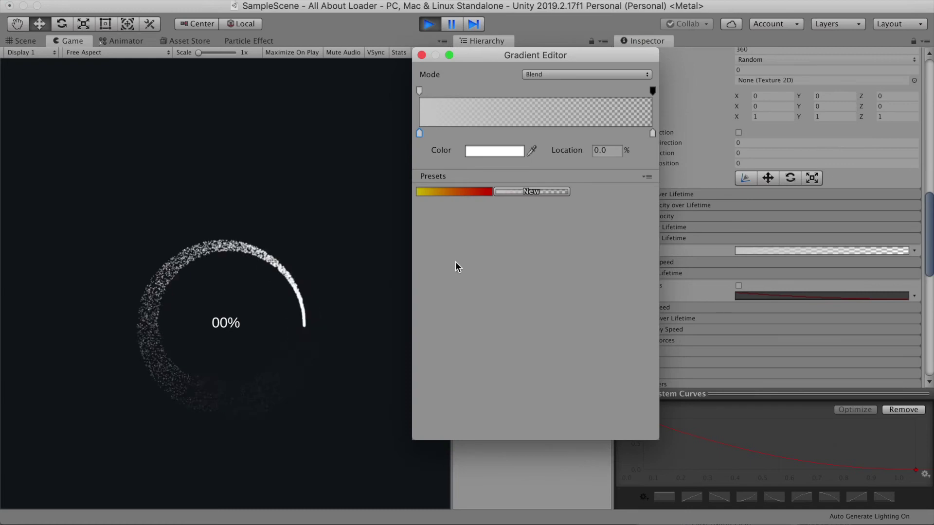
{"action": "left_click", "coordinate": [431, 194]}
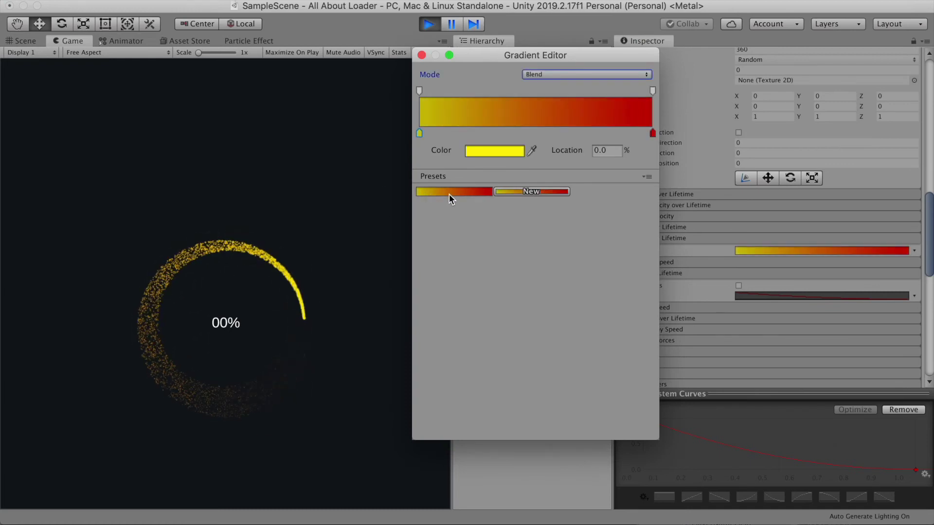
{"action": "left_click", "coordinate": [653, 91]}
{"action": "left_click_drag", "start_coordinate": [508, 151], "coordinate": [447, 152]}
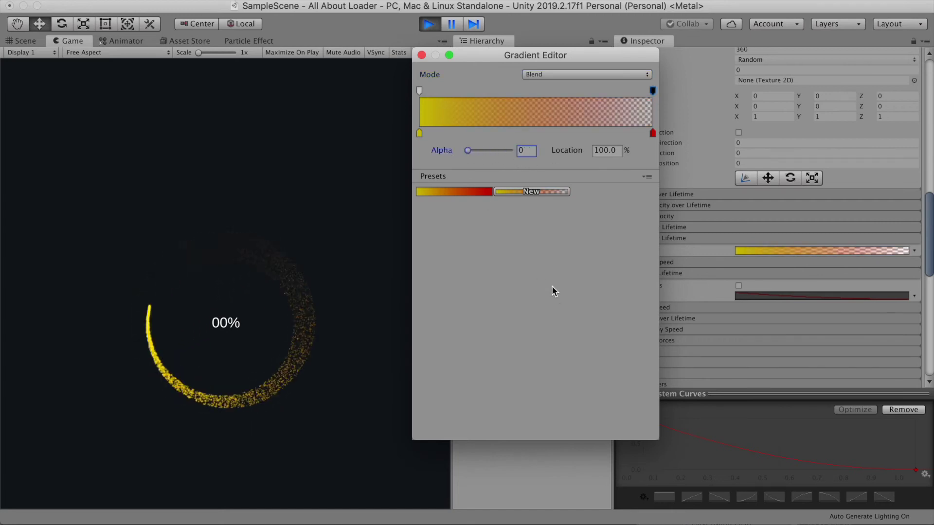
Recolour the gradient's start key red-orange, add a lime green colour key at 46.5% and a transparent alpha key near it, and close the editor.
{"action": "left_click", "coordinate": [419, 135]}
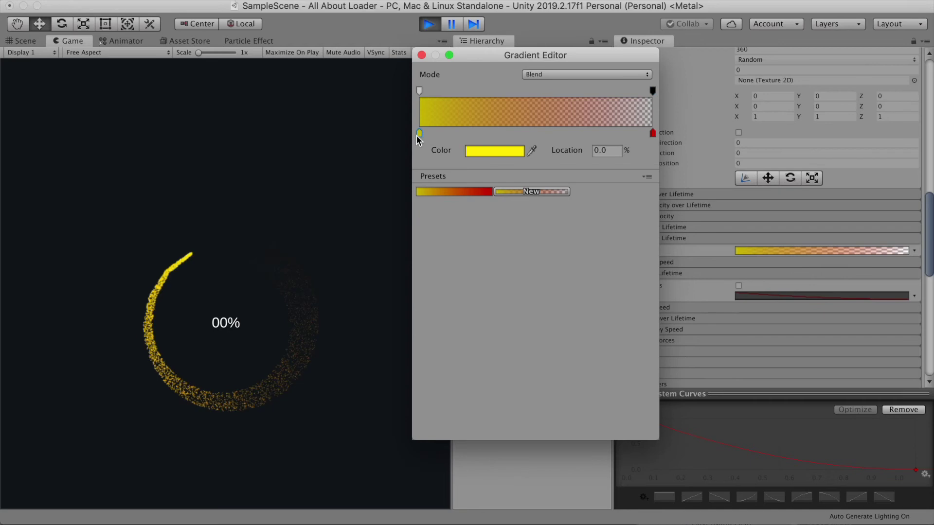
{"action": "left_click", "coordinate": [471, 155]}
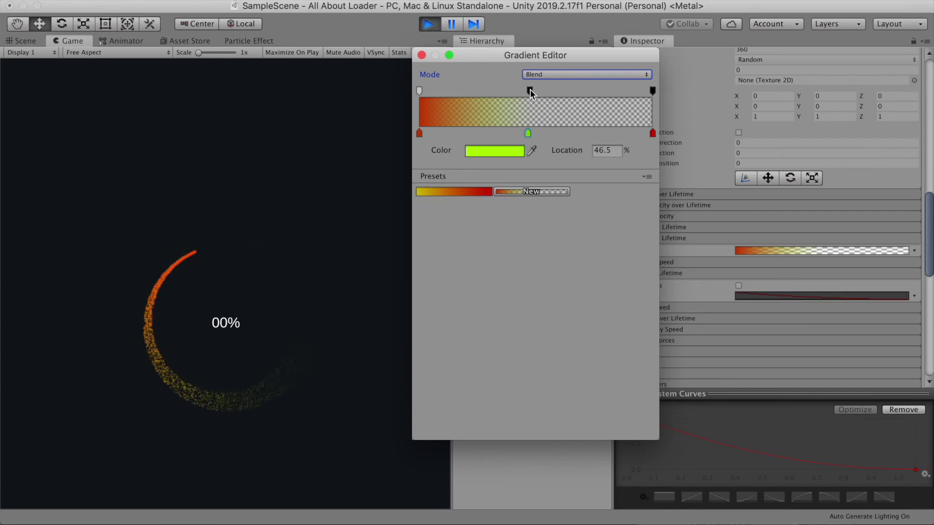
{"action": "left_click", "coordinate": [421, 55]}
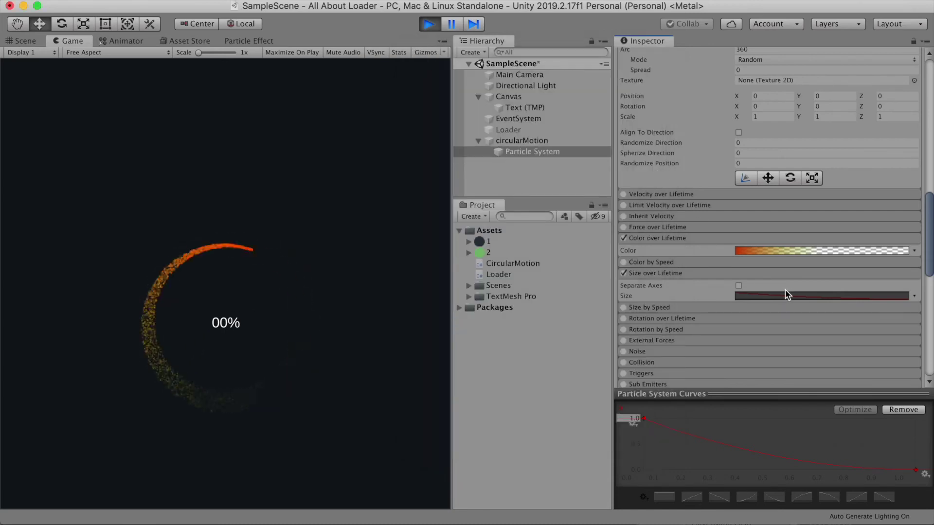
{"action": "scroll", "coordinate": [785, 290], "scroll_direction": "down", "scroll_amount": 15}
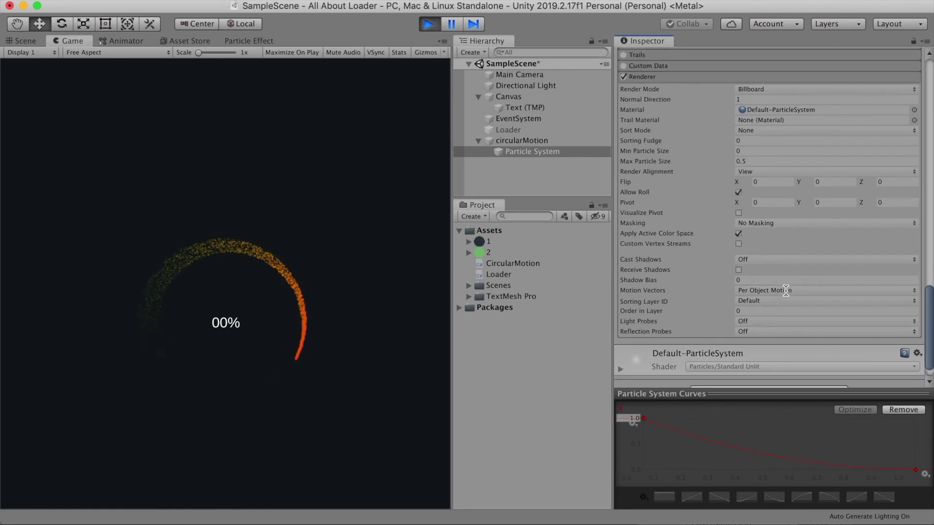
{"action": "scroll", "coordinate": [786, 291], "scroll_direction": "up", "scroll_amount": 20}
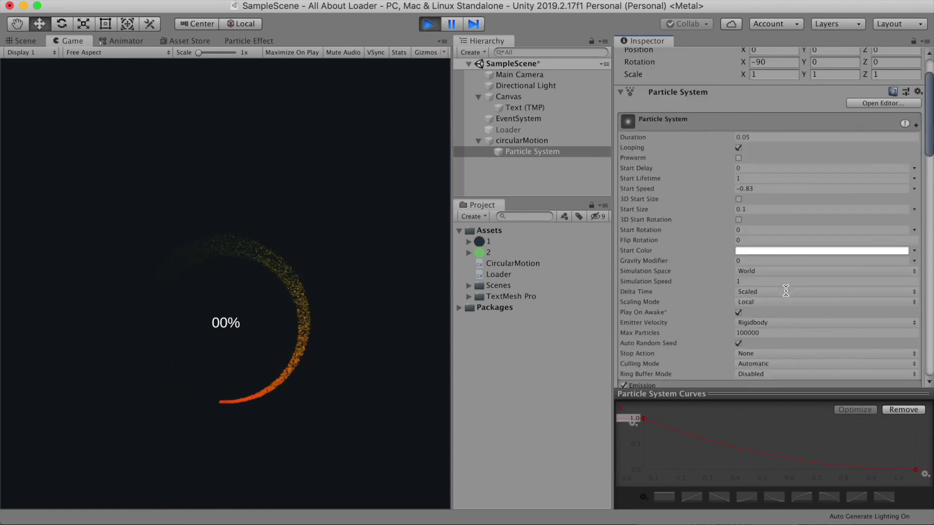
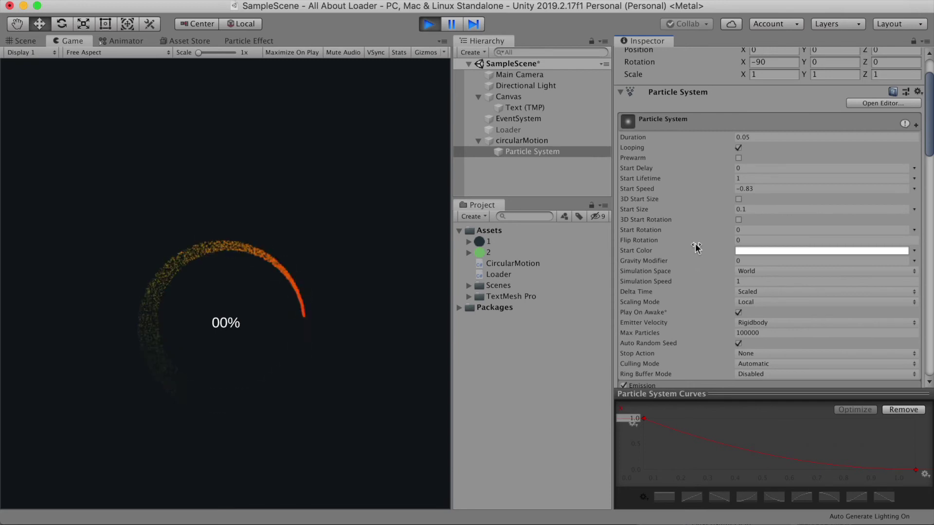
Stop playback of the leaf loader scene and look through its Particle System settings.
{"action": "scroll", "coordinate": [709, 300], "scroll_direction": "down", "scroll_amount": 2}
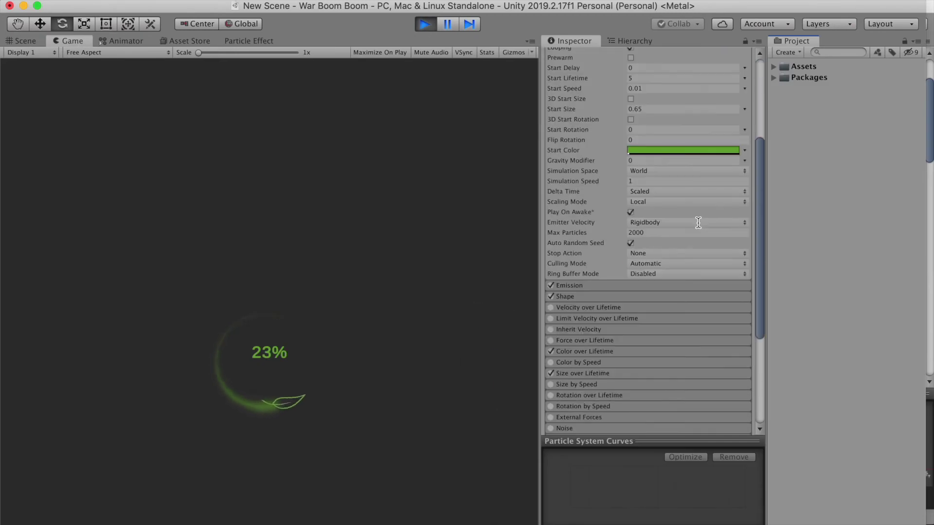
{"action": "scroll", "coordinate": [691, 224], "scroll_direction": "up", "scroll_amount": 5}
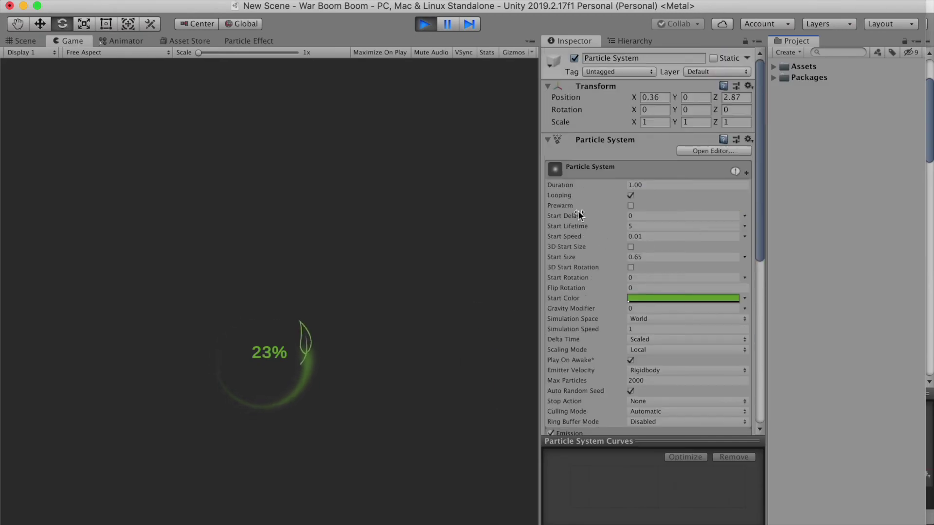
{"action": "left_click", "coordinate": [424, 24]}
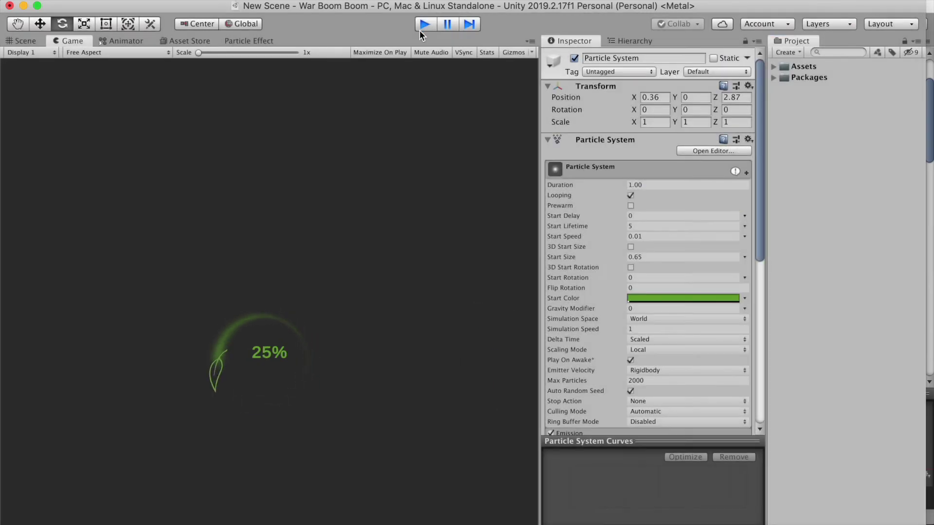
{"action": "scroll", "coordinate": [658, 249], "scroll_direction": "down", "scroll_amount": 10}
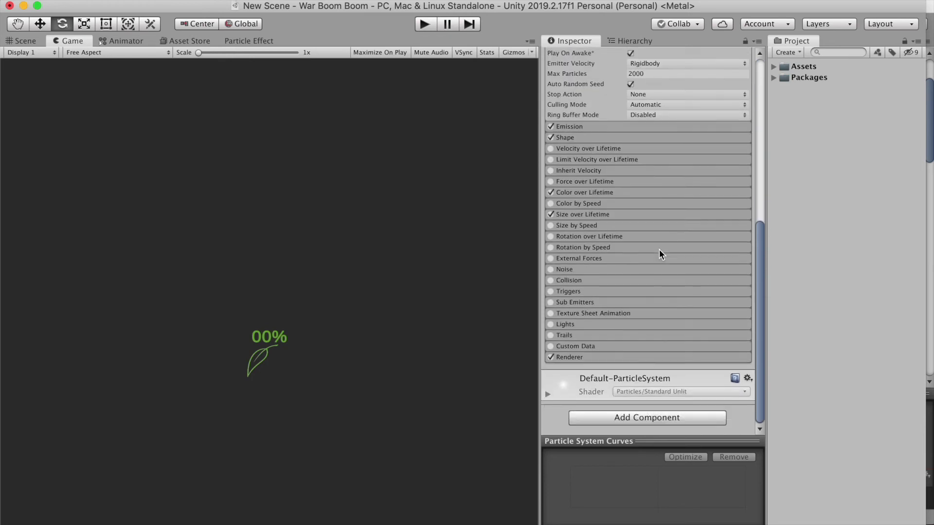
{"action": "scroll", "coordinate": [658, 249], "scroll_direction": "up", "scroll_amount": 5}
{"action": "scroll", "coordinate": [659, 250], "scroll_direction": "up", "scroll_amount": 5}
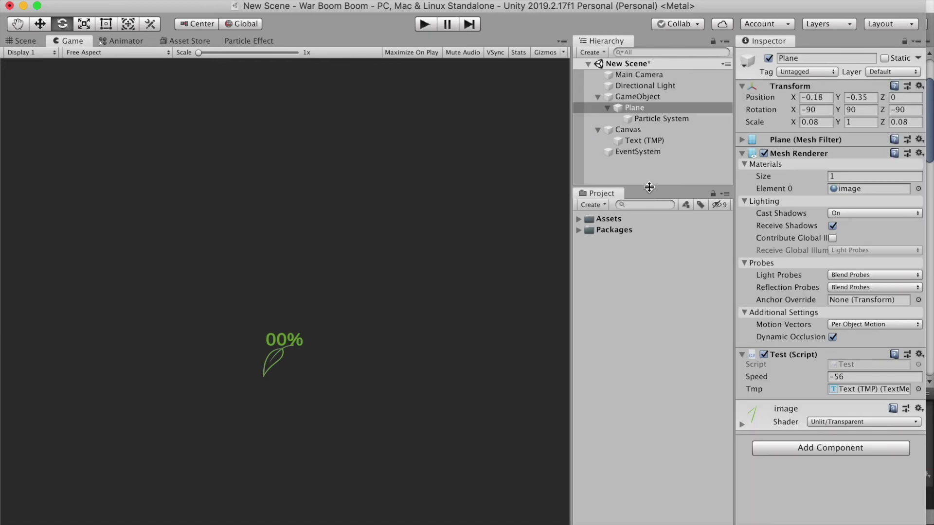
Enlarge the Hierarchy, then expand the Plane's image material and collapse its Test script to view the leaf texture.
{"action": "left_click_drag", "start_coordinate": [649, 188], "coordinate": [650, 365]}
{"action": "left_click", "coordinate": [802, 416]}
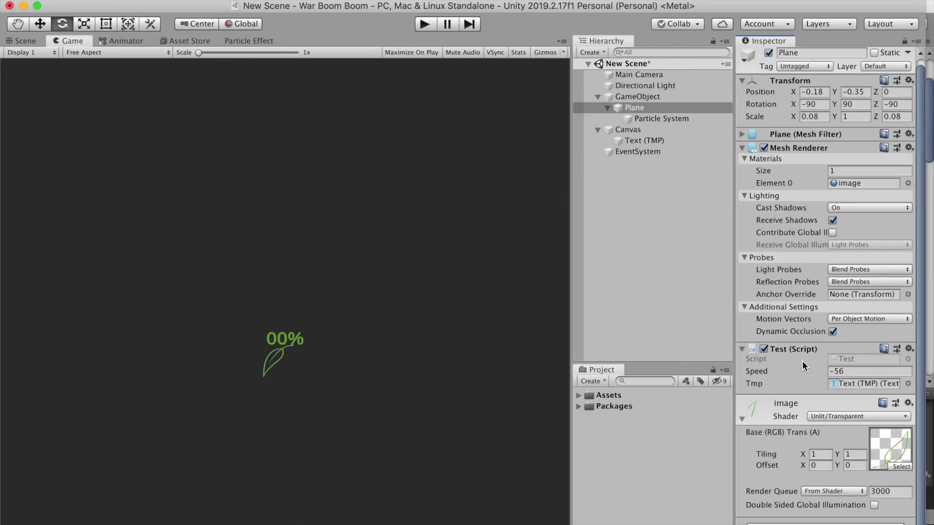
{"action": "left_click", "coordinate": [813, 350]}
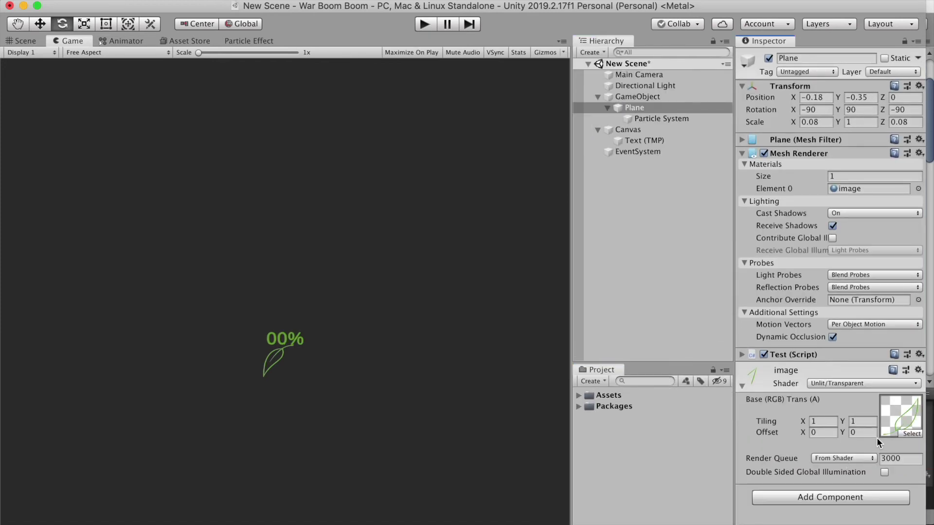
Examine the Start Color, Emission and Shape settings of the Particle System under the leaf Plane.
{"action": "left_click", "coordinate": [650, 119]}
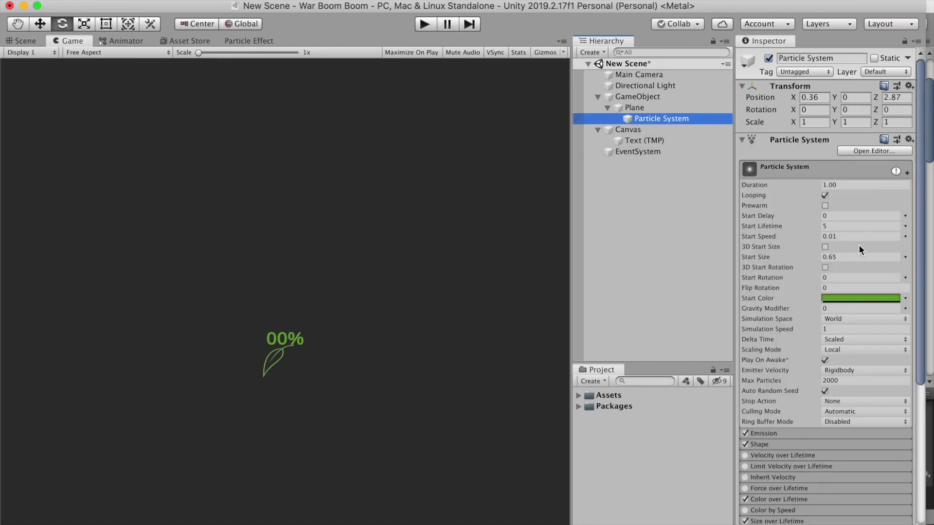
{"action": "left_click", "coordinate": [853, 300]}
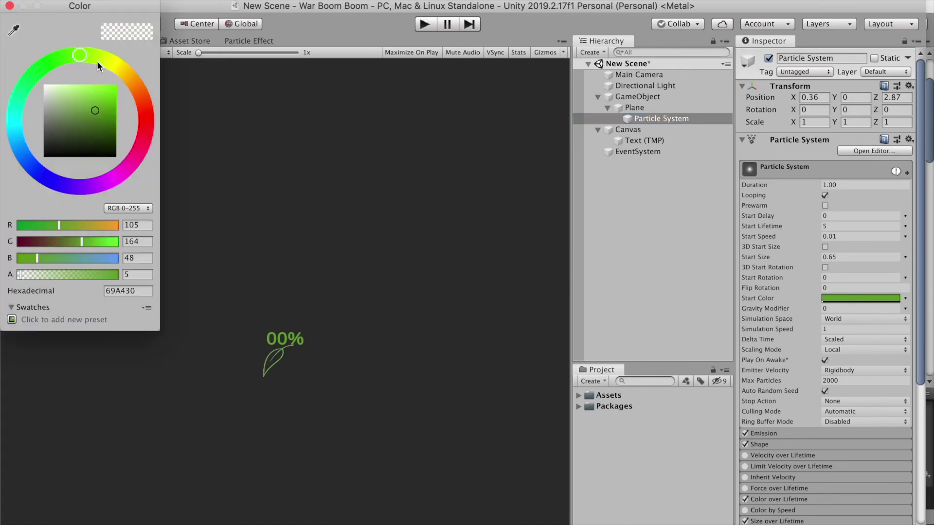
{"action": "left_click", "coordinate": [10, 5]}
{"action": "scroll", "coordinate": [856, 288], "scroll_direction": "down", "scroll_amount": 5}
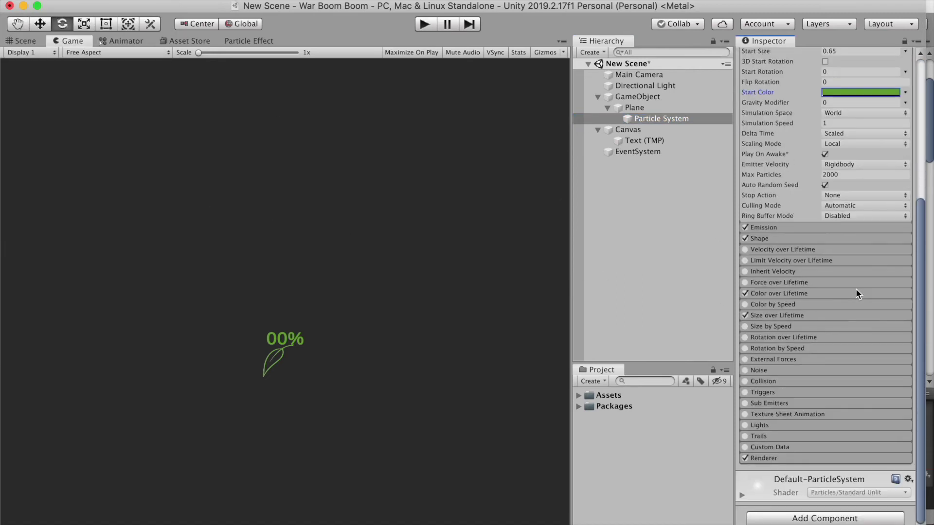
{"action": "left_click", "coordinate": [783, 228]}
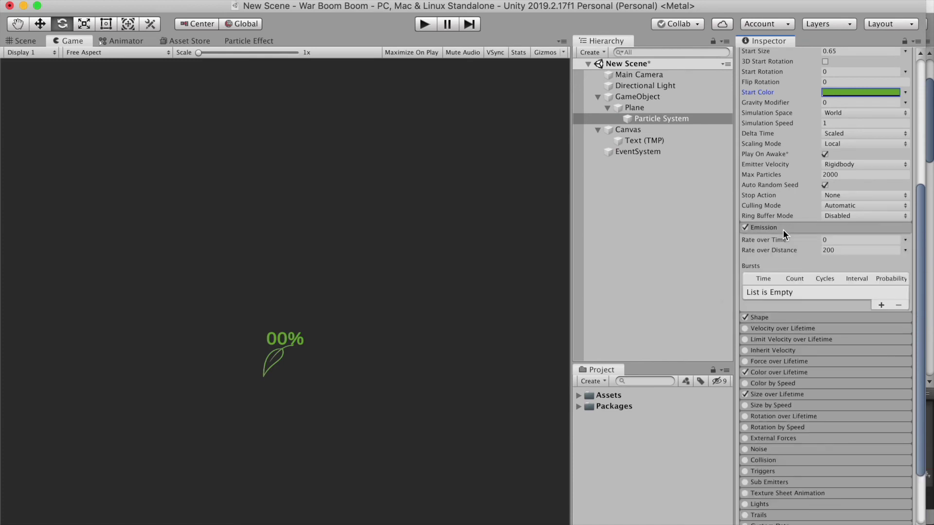
{"action": "left_click", "coordinate": [783, 229]}
{"action": "left_click", "coordinate": [778, 238]}
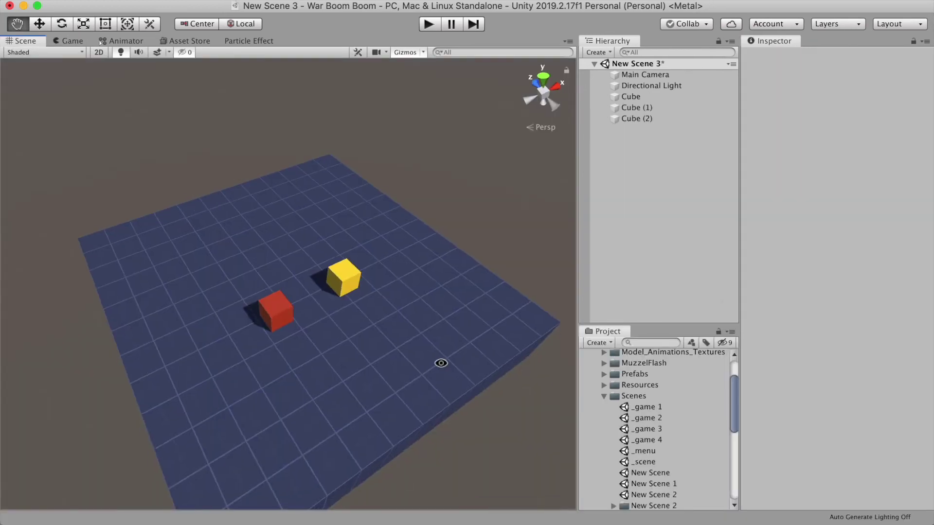
Orbit around the platform in New Scene 3 and select the yellow Cube (1) to view its Player Move component.
{"action": "left_click_drag", "start_coordinate": [440, 363], "coordinate": [448, 309], "text": "alt"}
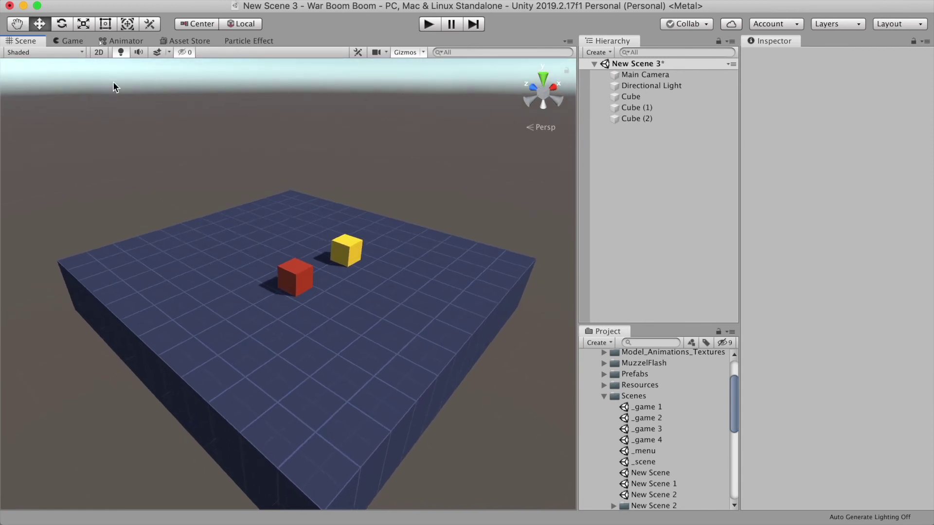
{"action": "left_click", "coordinate": [631, 104]}
{"action": "left_click", "coordinate": [633, 121]}
{"action": "left_click", "coordinate": [633, 109]}
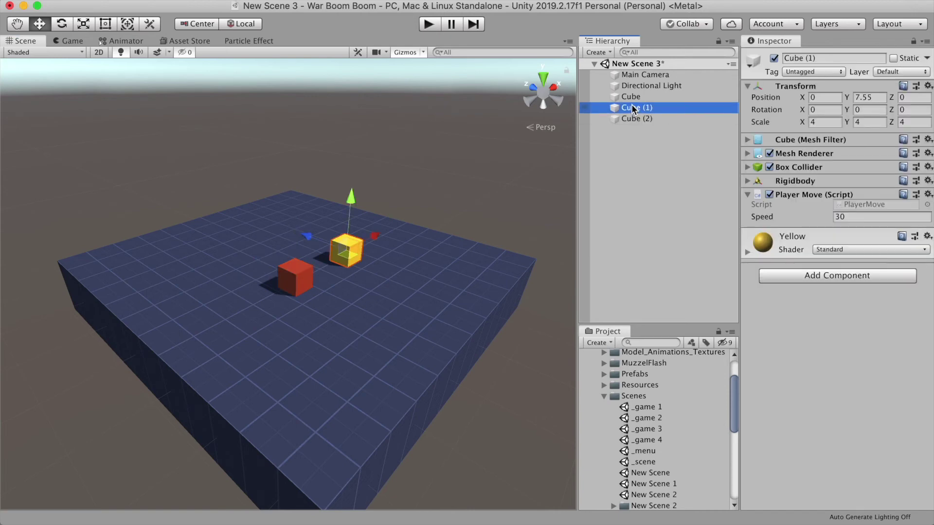
Play the scene and steer the yellow cube around the platform in all directions.
{"action": "key", "text": "super+p"}
{"action": "key", "text": "a"}
{"action": "key", "text": "w"}
{"action": "key", "text": "d"}
{"action": "key", "text": "s"}
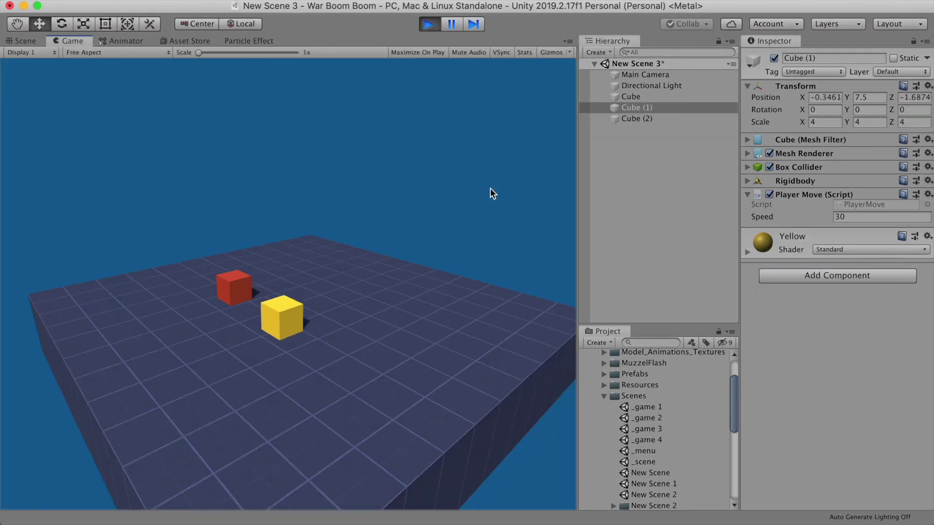
{"action": "key", "text": "w"}
{"action": "key", "text": "a"}
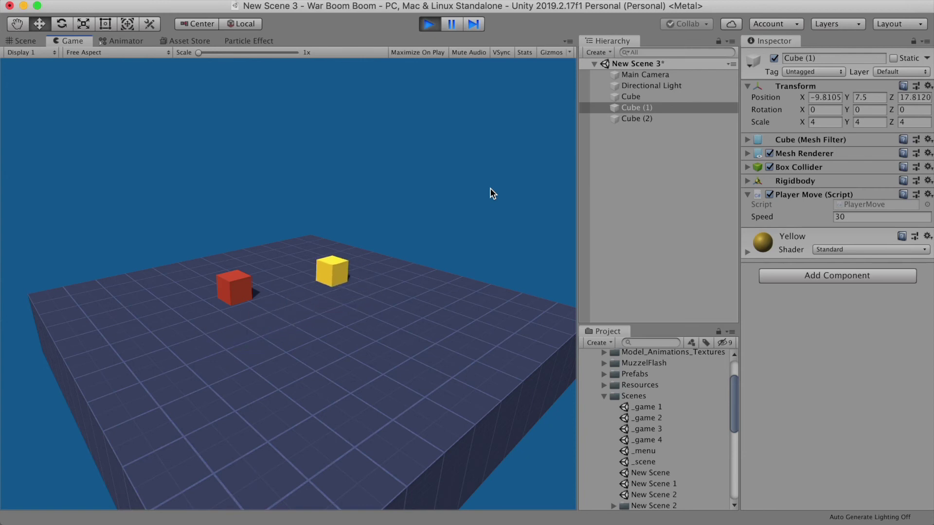
{"action": "key", "text": "d"}
{"action": "key", "text": "s"}
{"action": "key", "text": "a"}
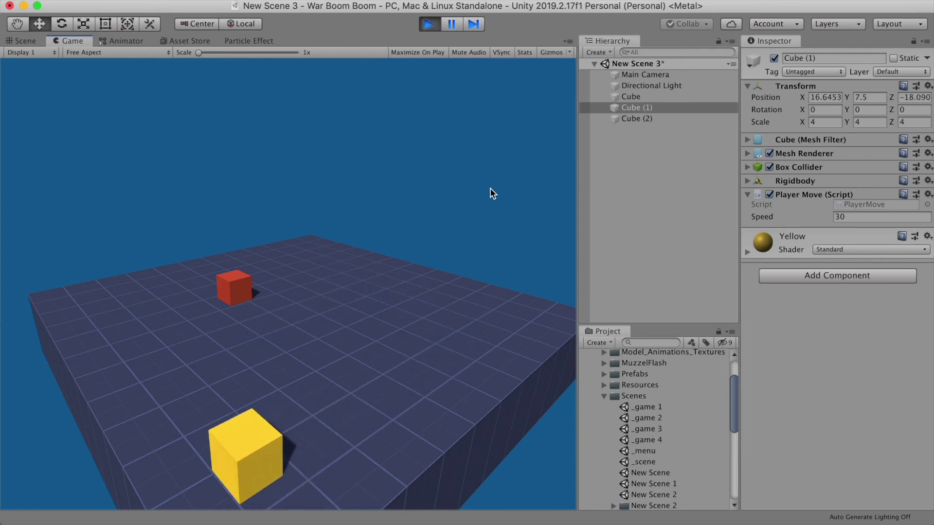
{"action": "key", "text": "w"}
{"action": "key", "text": "d"}
{"action": "key", "text": "d"}
{"action": "key", "text": "s"}
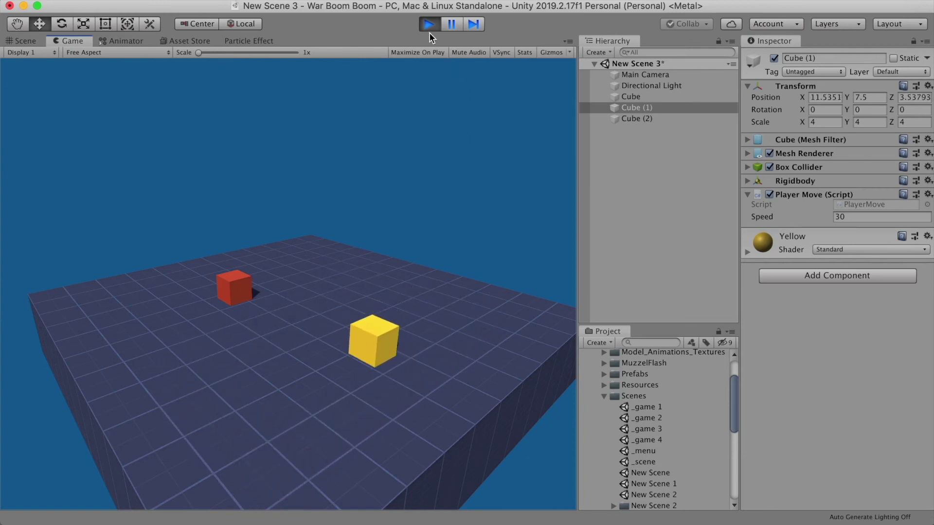
Stop the scene playback and set the Slider's value to 0.77.
{"action": "left_click", "coordinate": [429, 24]}
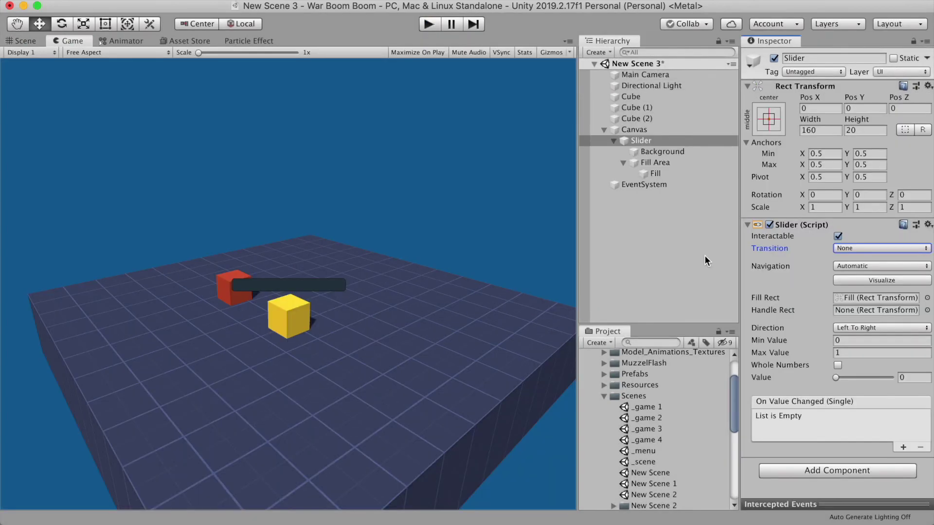
{"action": "left_click_drag", "start_coordinate": [870, 378], "coordinate": [848, 379]}
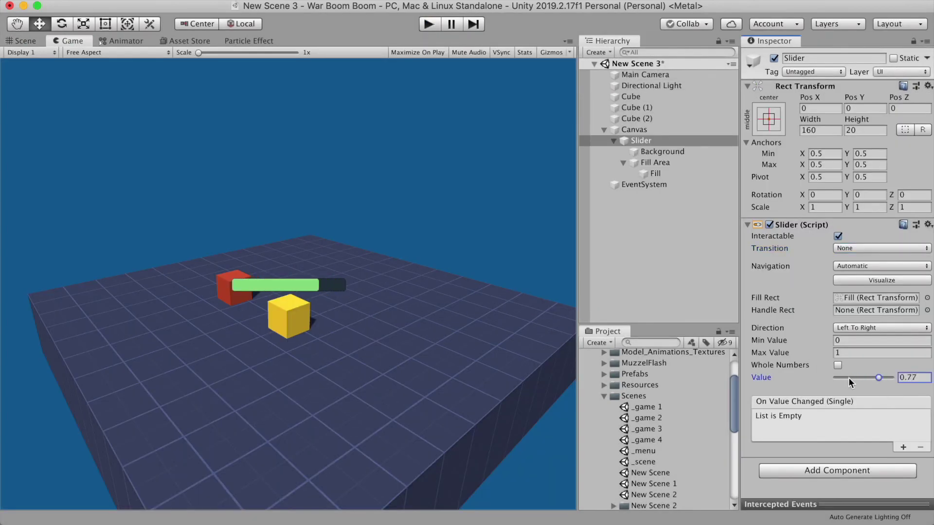
Rename the yellow Cube (1) as Player and make the Canvas its child.
{"action": "left_click", "coordinate": [624, 119]}
{"action": "left_click", "coordinate": [632, 108]}
{"action": "left_click", "coordinate": [833, 58]}
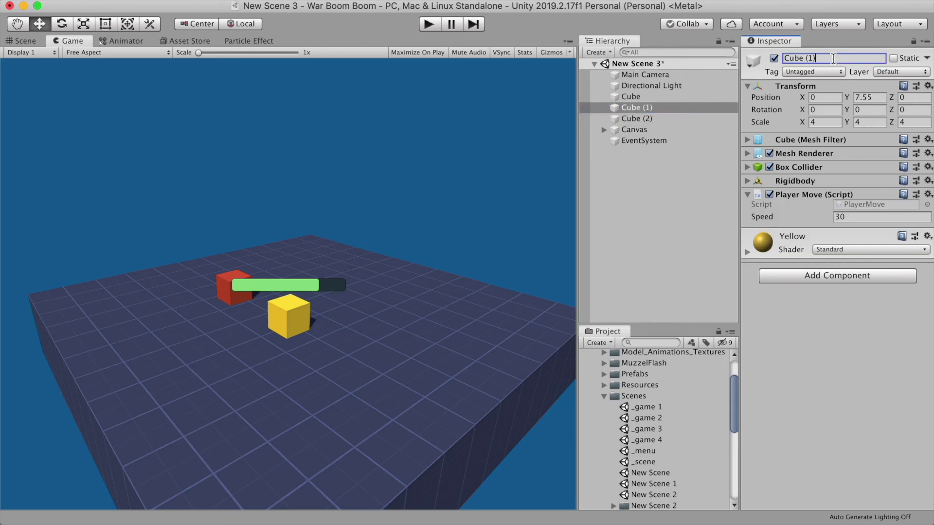
{"action": "type", "text": "Player"}
{"action": "left_click_drag", "start_coordinate": [627, 130], "coordinate": [633, 110]}
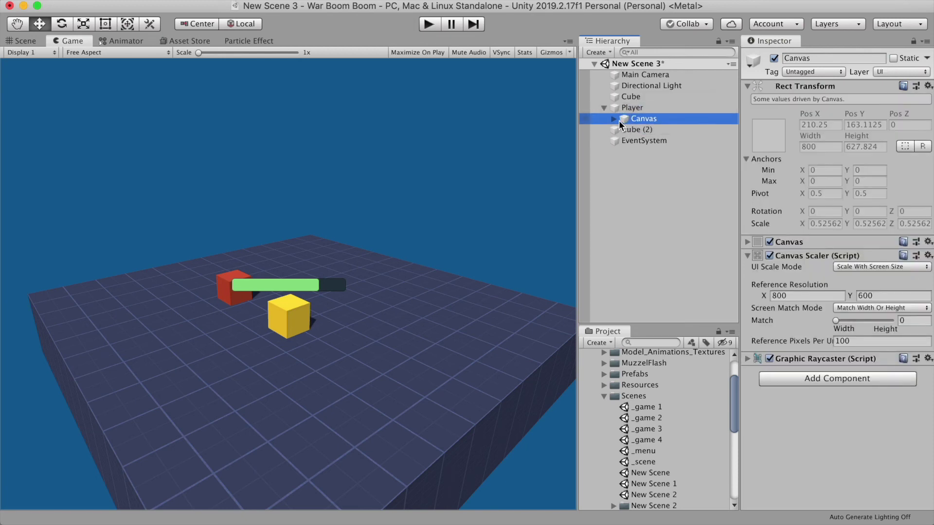
Expand the Canvas under Player and set its Render Mode to World Space.
{"action": "left_click", "coordinate": [614, 119]}
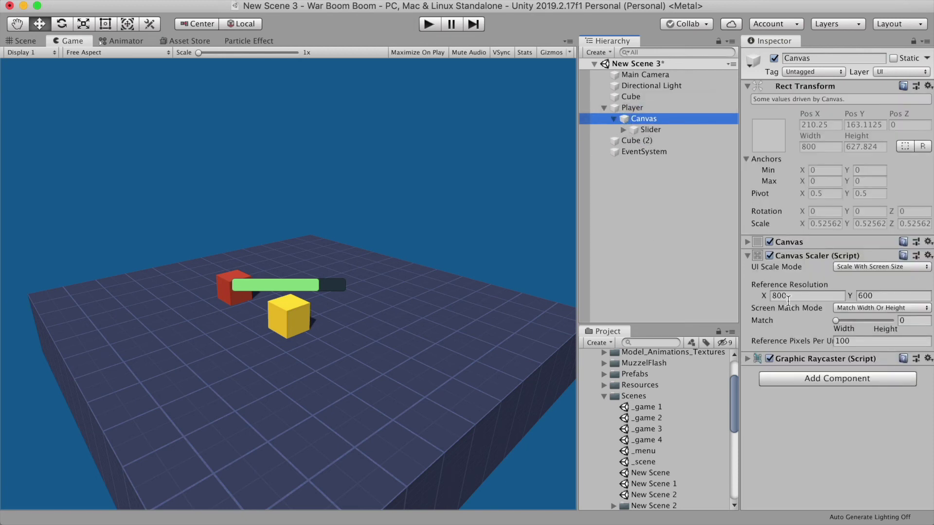
{"action": "left_click", "coordinate": [801, 243]}
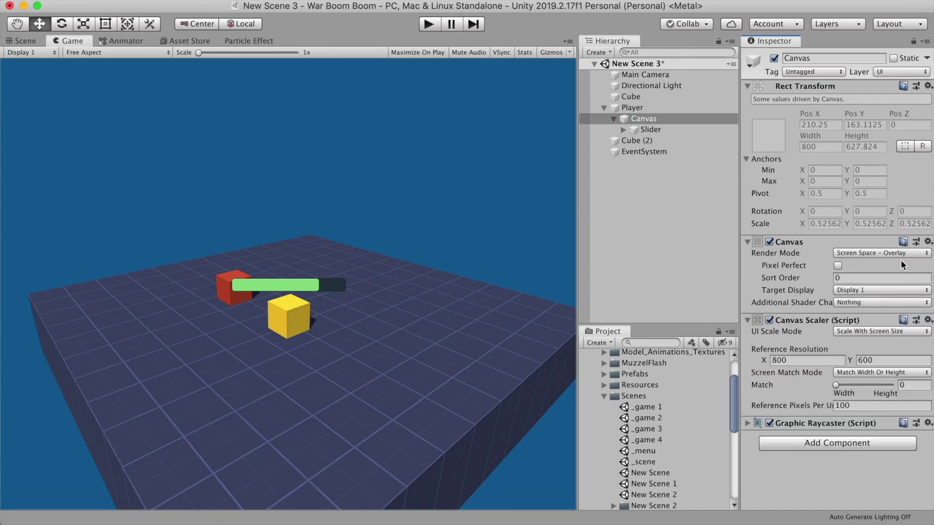
{"action": "left_click", "coordinate": [871, 254]}
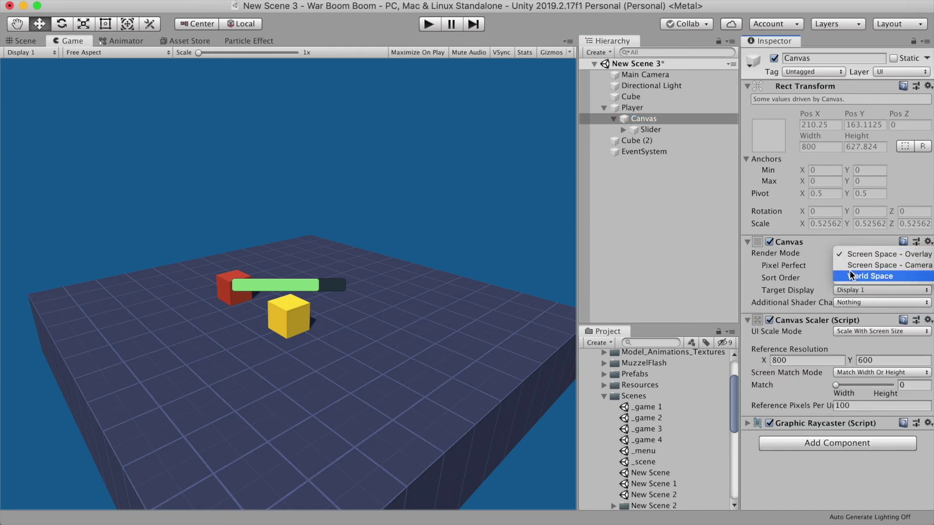
{"action": "left_click", "coordinate": [868, 276]}
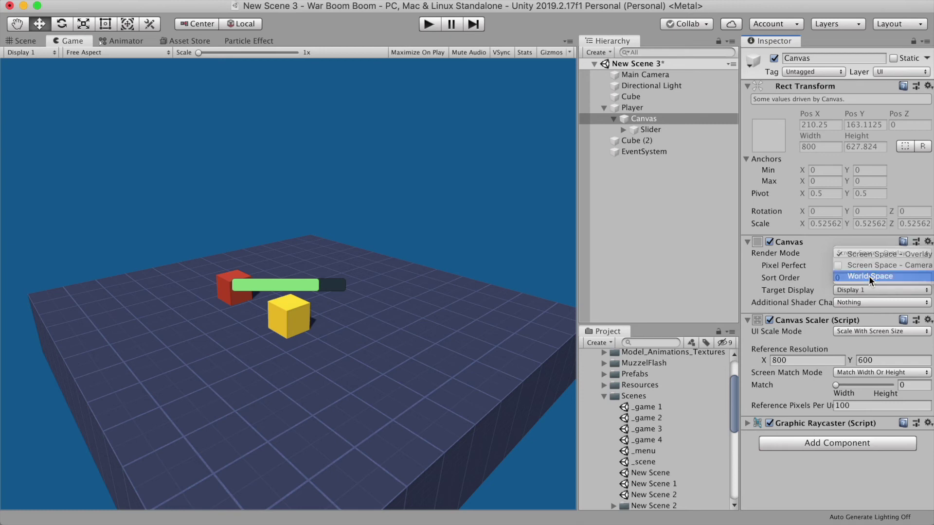
Resize the world-space Canvas in the scene to about 161 wide and 63 high, near the platform.
{"action": "key", "text": "super+1"}
{"action": "scroll", "coordinate": [474, 217], "scroll_direction": "down", "scroll_amount": 5}
{"action": "left_click_drag", "start_coordinate": [474, 216], "coordinate": [250, 224], "text": "alt"}
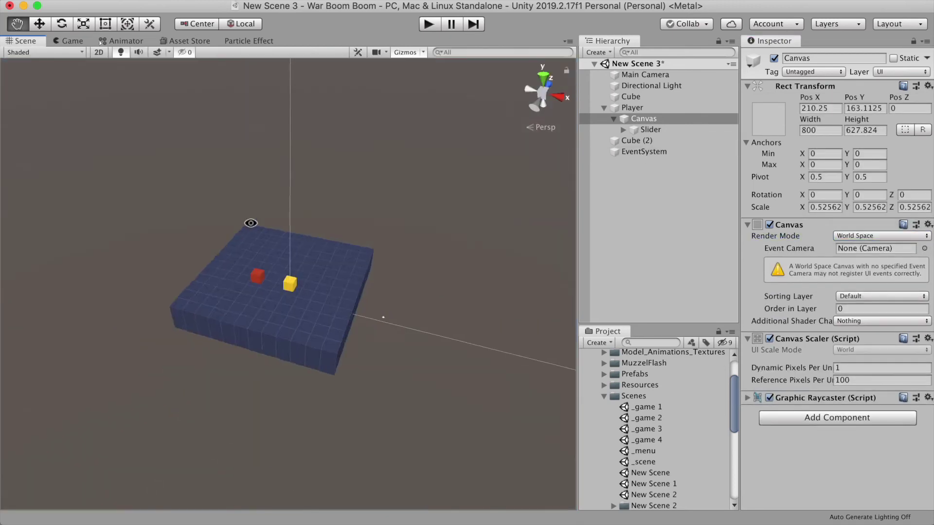
{"action": "scroll", "coordinate": [506, 234], "scroll_direction": "down", "scroll_amount": 15}
{"action": "left_click_drag", "start_coordinate": [511, 262], "coordinate": [596, 202], "text": "alt"}
{"action": "left_click", "coordinate": [103, 26]}
{"action": "left_click_drag", "start_coordinate": [485, 158], "coordinate": [324, 271]}
{"action": "scroll", "coordinate": [323, 271], "scroll_direction": "up", "scroll_amount": 5}
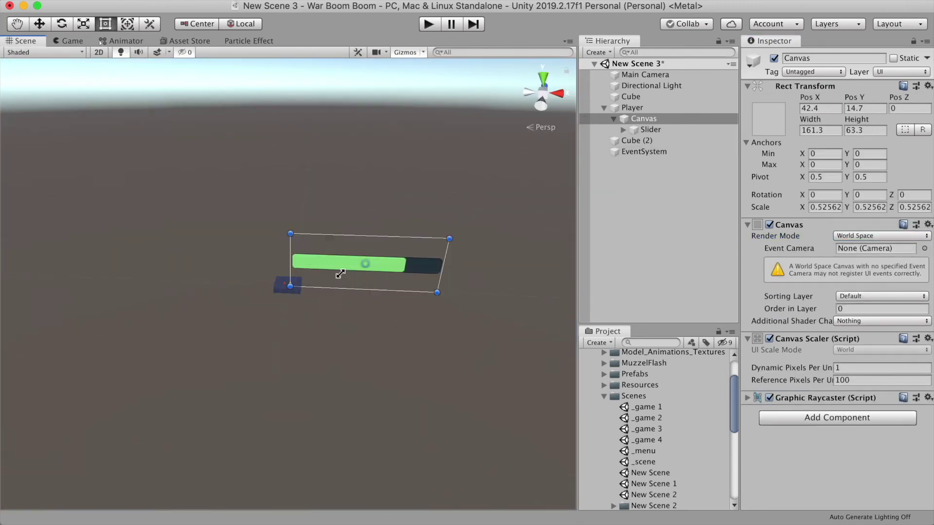
Anchor the Slider with the full stretch preset so that it fills the Canvas.
{"action": "left_click", "coordinate": [669, 131]}
{"action": "left_click", "coordinate": [829, 132]}
{"action": "left_click", "coordinate": [769, 119]}
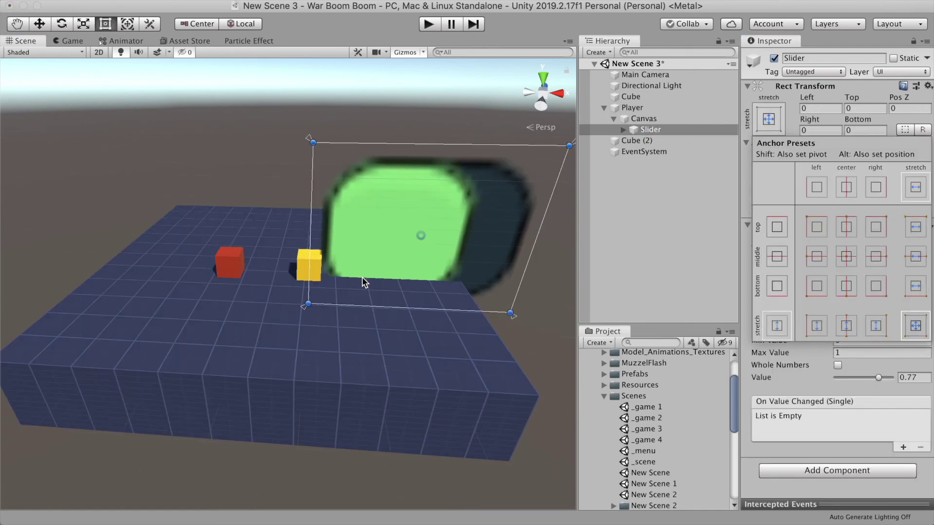
Shrink the Canvas to roughly the yellow cube's width and position it just above the cube.
{"action": "left_click", "coordinate": [644, 119]}
{"action": "left_click_drag", "start_coordinate": [496, 161], "coordinate": [396, 267]}
{"action": "left_click_drag", "start_coordinate": [385, 285], "coordinate": [318, 238]}
{"action": "scroll", "coordinate": [329, 228], "scroll_direction": "up", "scroll_amount": 5}
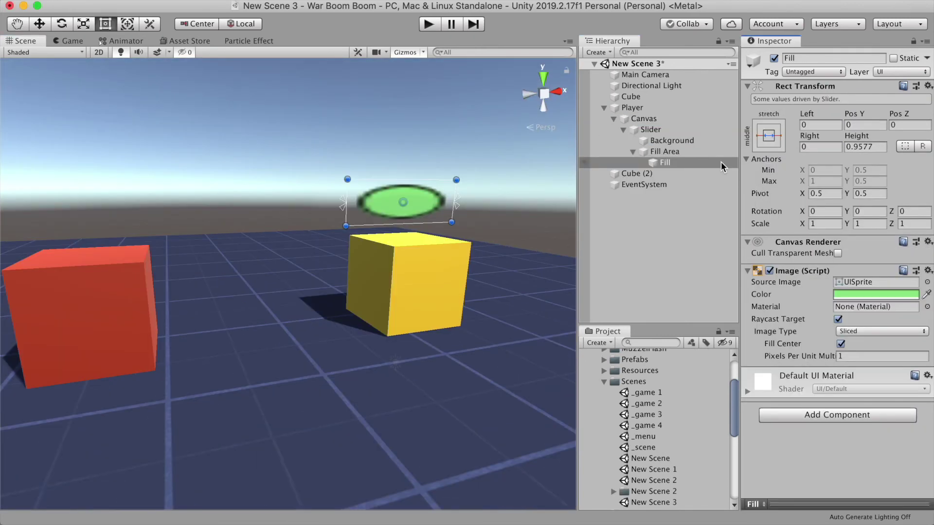
Set the source image of the Slider's Background to None.
{"action": "left_click", "coordinate": [685, 141]}
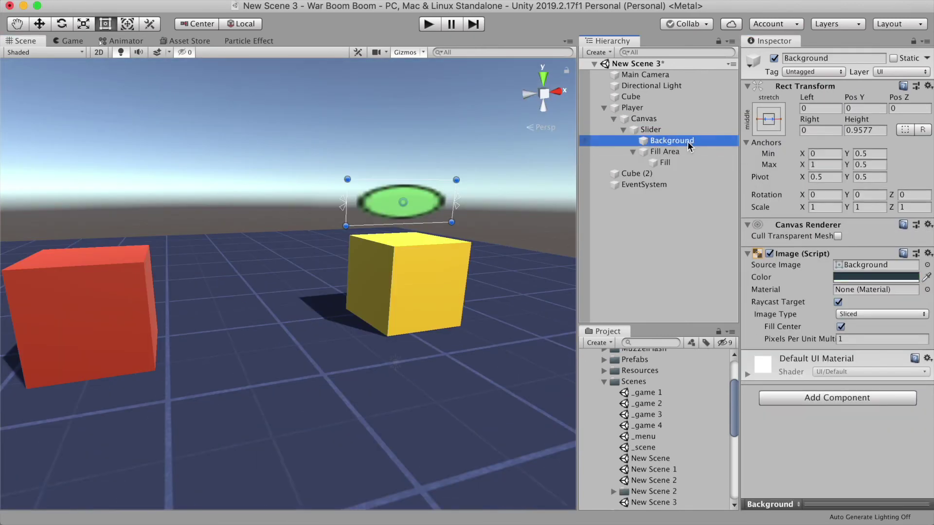
{"action": "left_click", "coordinate": [927, 264]}
{"action": "left_click", "coordinate": [35, 83]}
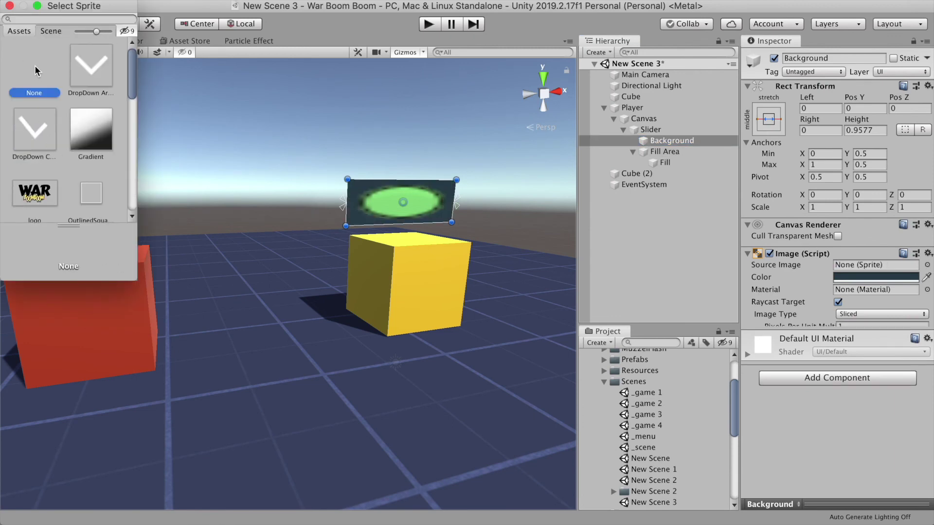
{"action": "left_click", "coordinate": [830, 436]}
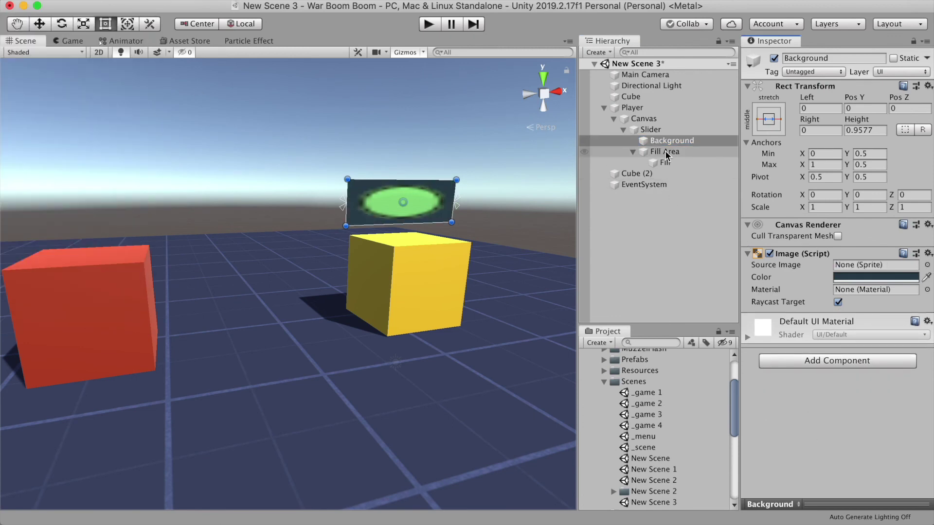
Set the source image of the Slider's Fill to None.
{"action": "left_click", "coordinate": [665, 152]}
{"action": "left_click", "coordinate": [685, 162]}
{"action": "left_click", "coordinate": [927, 281]}
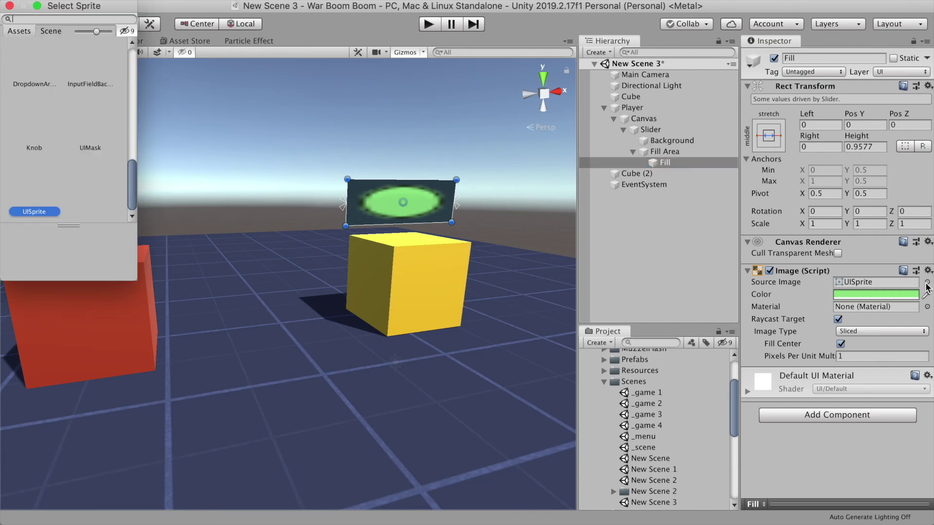
{"action": "left_click", "coordinate": [42, 69]}
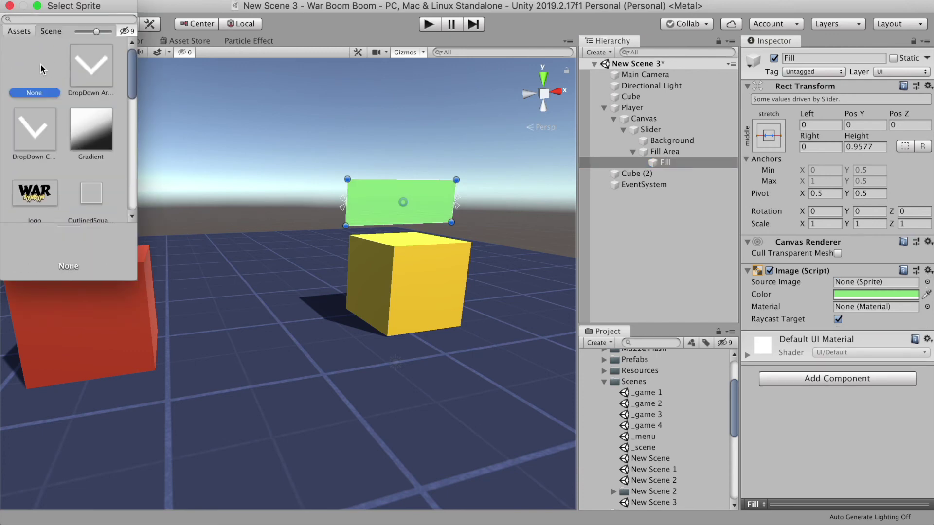
{"action": "left_click", "coordinate": [860, 413]}
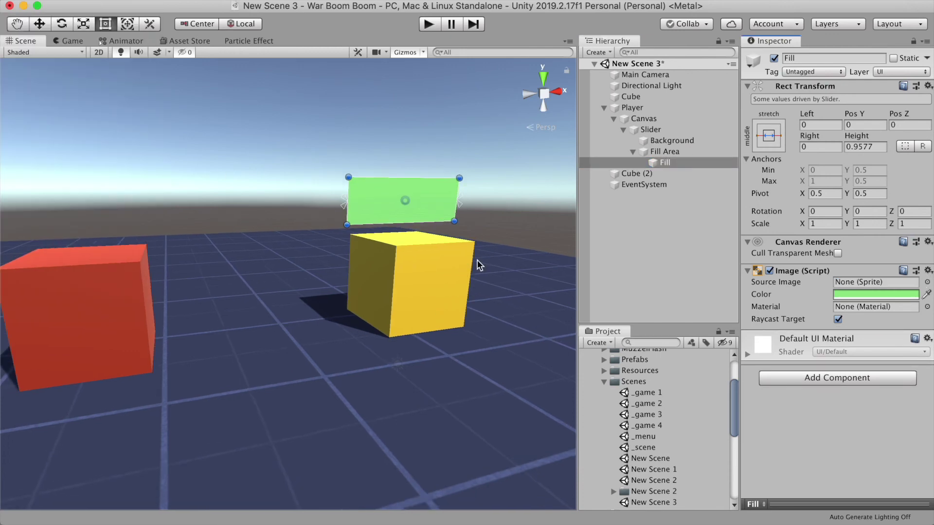
Play the scene, steer the yellow cube around the platform to test its attached bar, and stop playback.
{"action": "left_click", "coordinate": [651, 129]}
{"action": "left_click", "coordinate": [429, 24]}
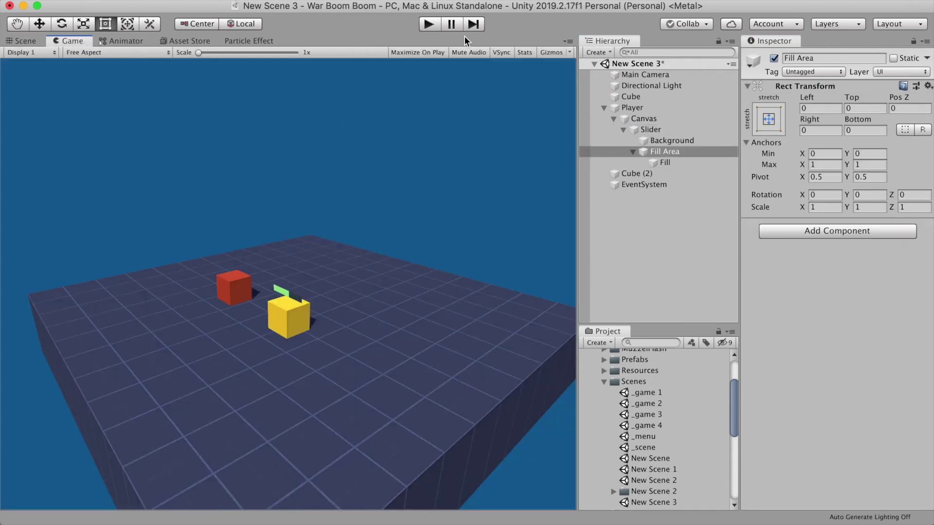
{"action": "key", "text": "w"}
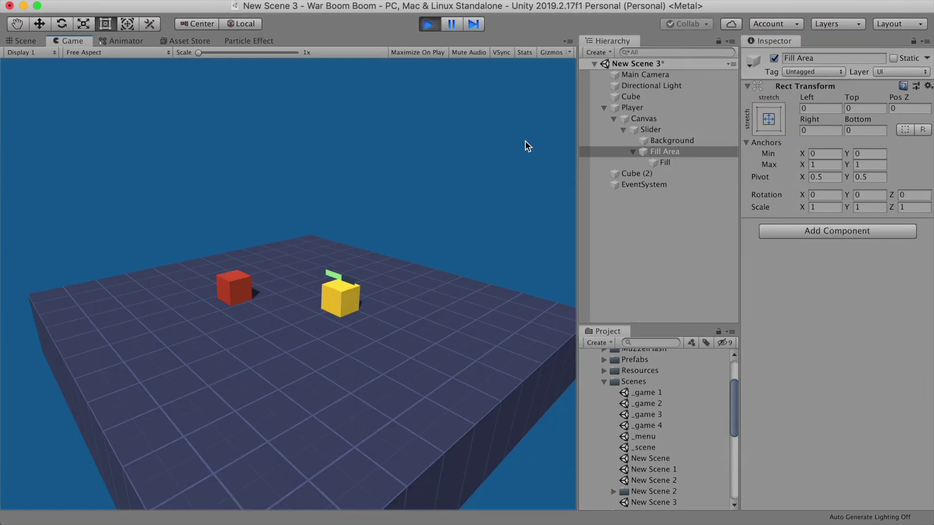
{"action": "key", "text": "a"}
{"action": "key", "text": "d"}
{"action": "key", "text": "s"}
{"action": "key", "text": "a"}
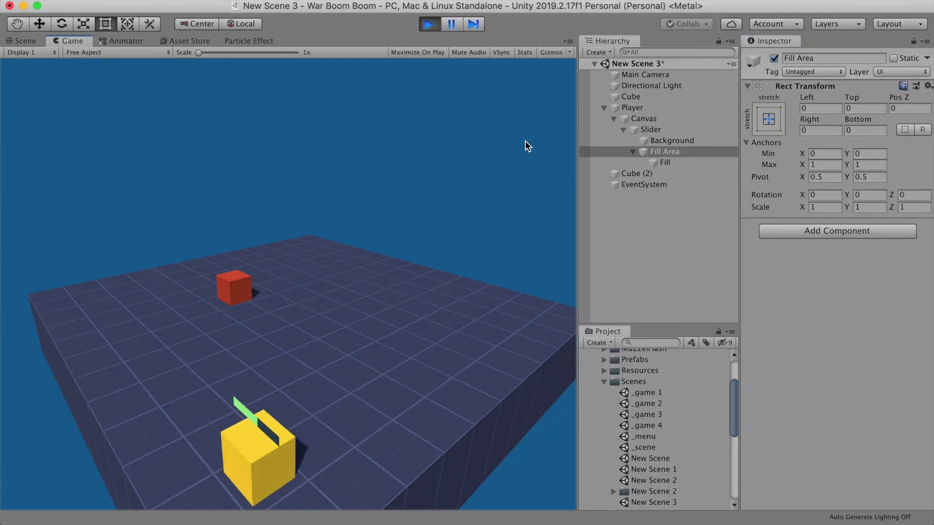
{"action": "key", "text": "w"}
{"action": "key", "text": "d"}
{"action": "key", "text": "w"}
{"action": "key", "text": "a"}
{"action": "left_click", "coordinate": [439, 26]}
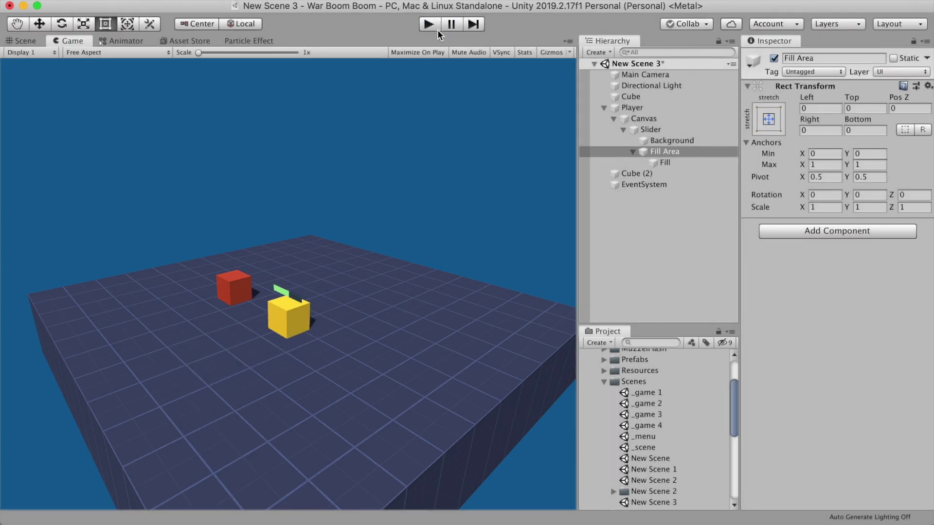
Set the Slider's value to 1 and collapse the Canvas hierarchy.
{"action": "mouse_move", "coordinate": [862, 379]}
{"action": "left_mouse_down"}
{"action": "mouse_move", "coordinate": [878, 382]}
{"action": "mouse_move", "coordinate": [863, 390]}
{"action": "mouse_move", "coordinate": [914, 393]}
{"action": "left_mouse_up"}
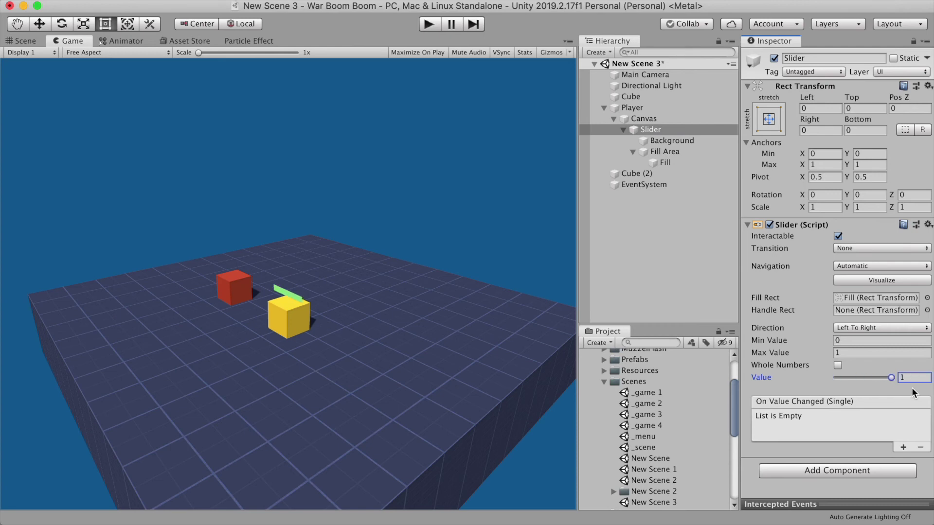
{"action": "left_click", "coordinate": [615, 119]}
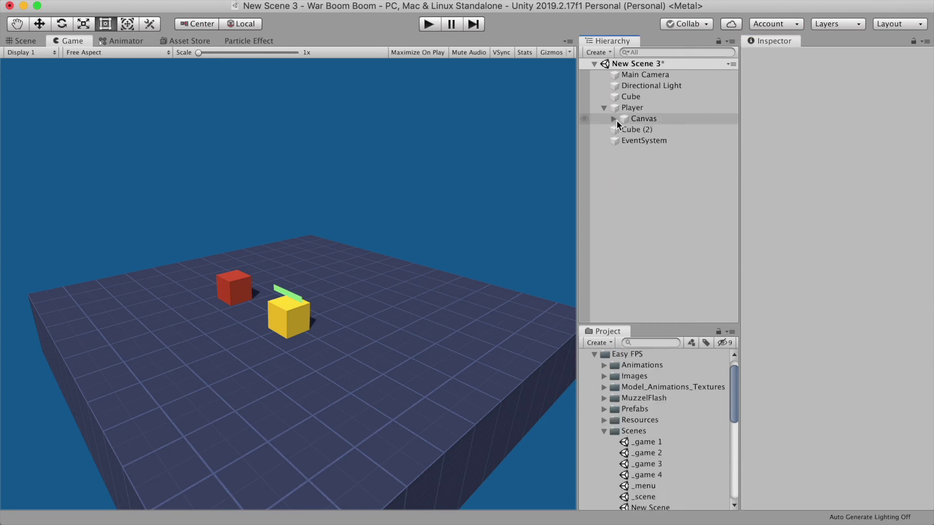
Add a new script named Billboard to the Canvas and open it in Visual Studio.
{"action": "left_click", "coordinate": [629, 120]}
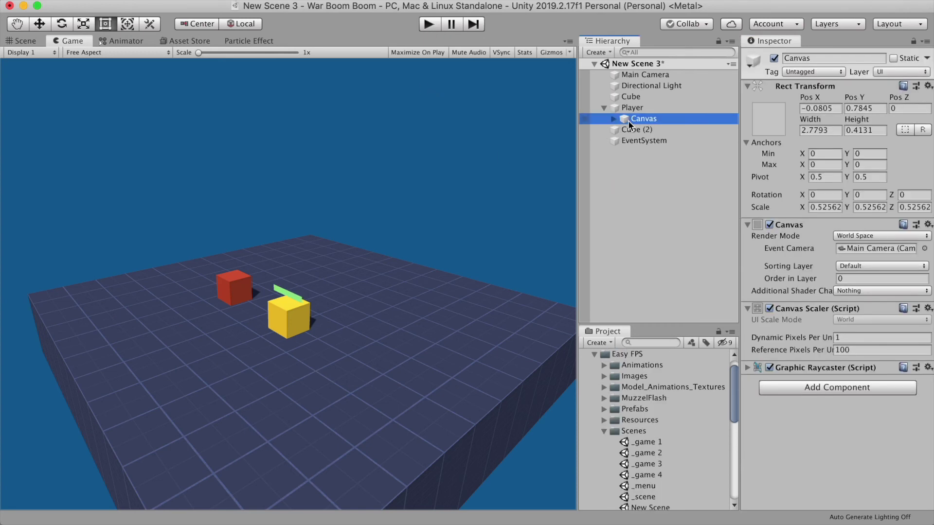
{"action": "left_click", "coordinate": [838, 388]}
{"action": "type", "text": "Billboard"}
{"action": "left_click", "coordinate": [796, 409]}
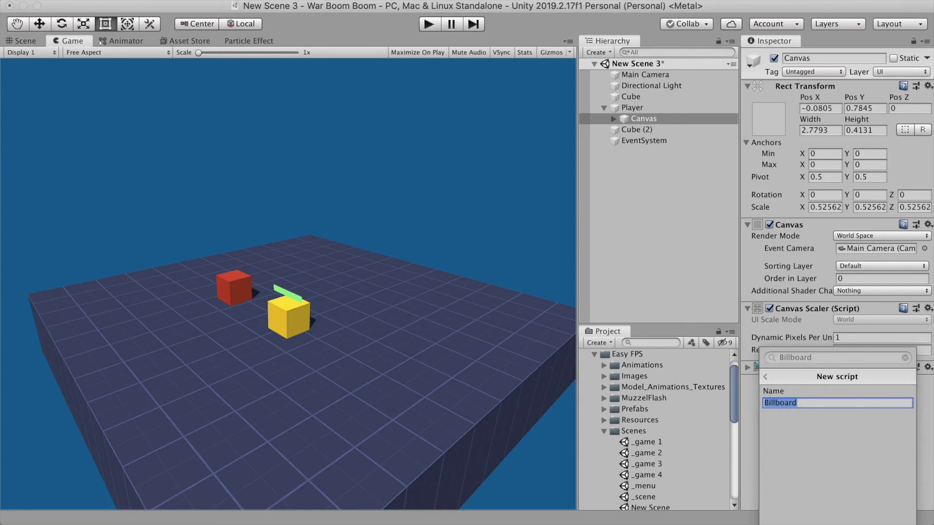
{"action": "left_click", "coordinate": [839, 519]}
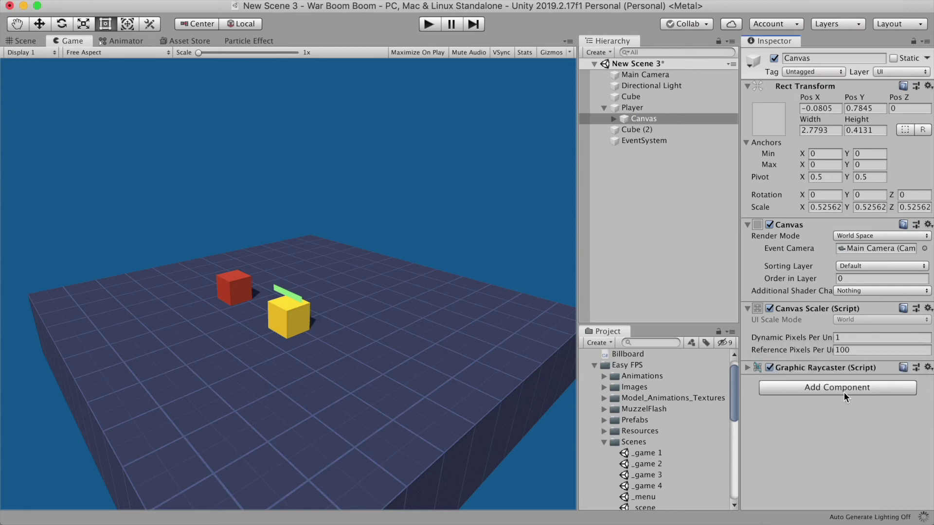
{"action": "double_click", "coordinate": [897, 391]}
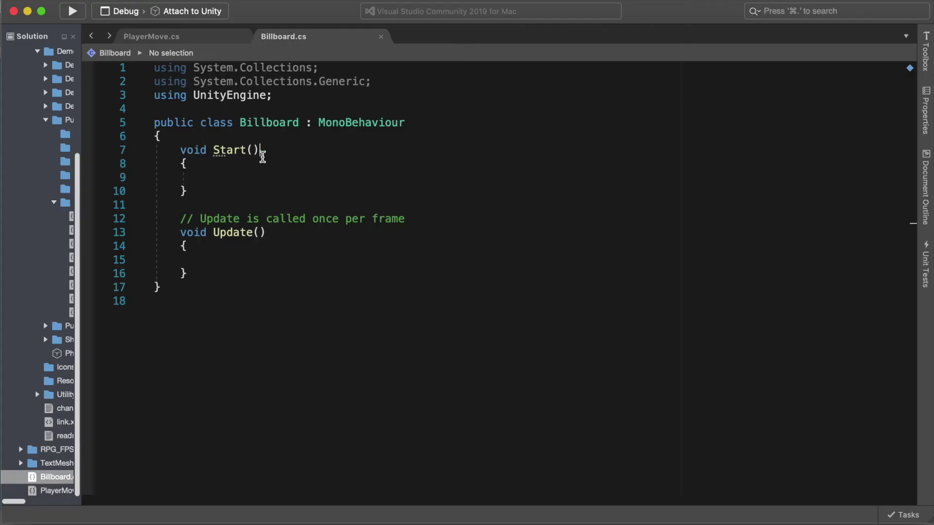
Replace the Start method and the Update comment in Billboard with the field "public Camera cam;".
{"action": "left_click", "coordinate": [260, 154]}
{"action": "left_click_drag", "start_coordinate": [179, 150], "coordinate": [430, 212]}
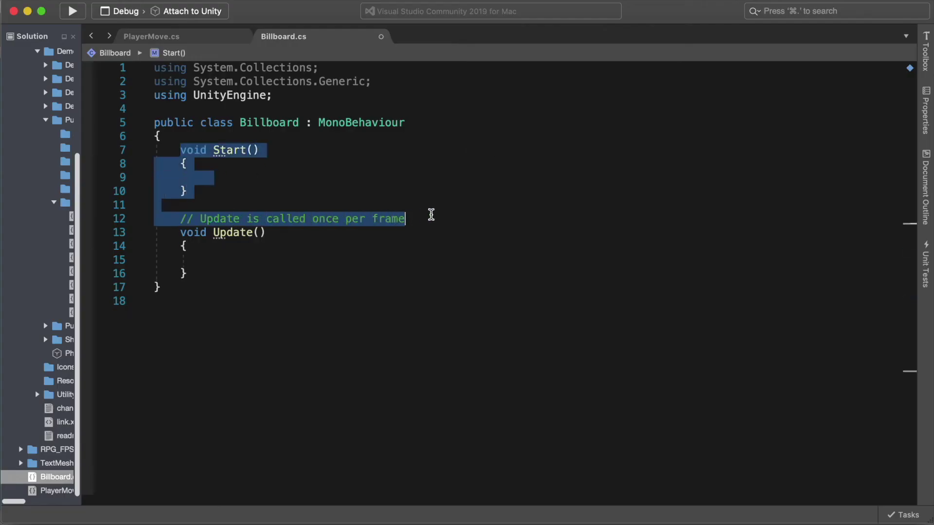
{"action": "key", "text": "BackSpace"}
{"action": "type", "text": "public Camera cam;"}
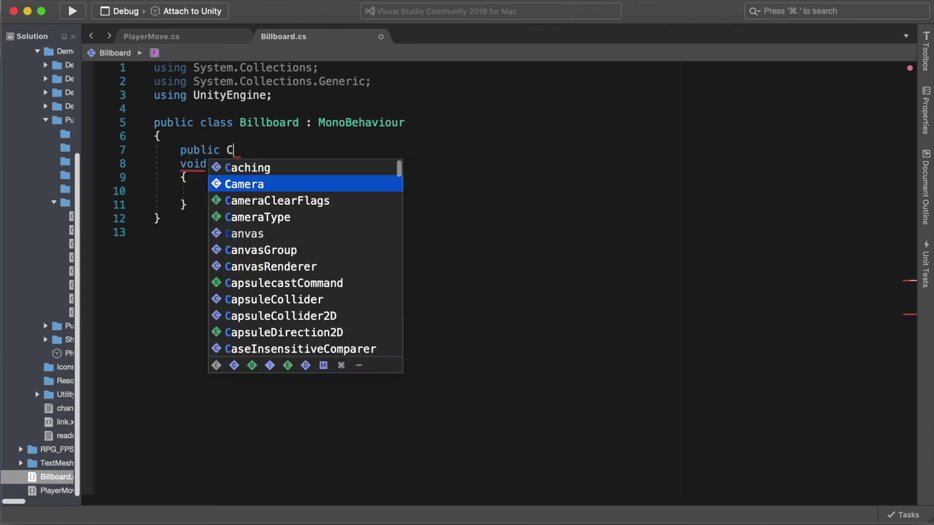
{"action": "key", "text": "Return"}
Rename the Update method to FixedUpdate and add a line in its body.
{"action": "key", "text": "Left"}
{"action": "type", "text": "Fixed"}
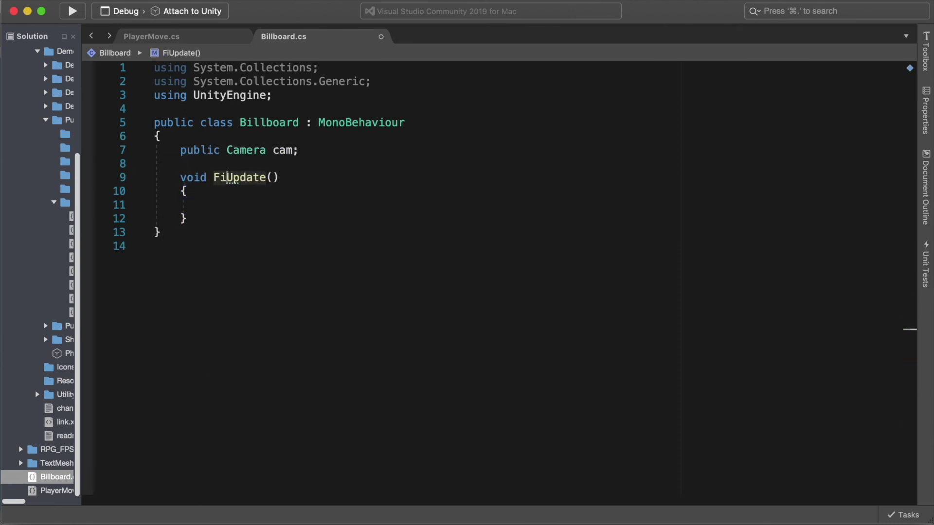
{"action": "key", "text": "Down"}
{"action": "key", "text": "Return"}
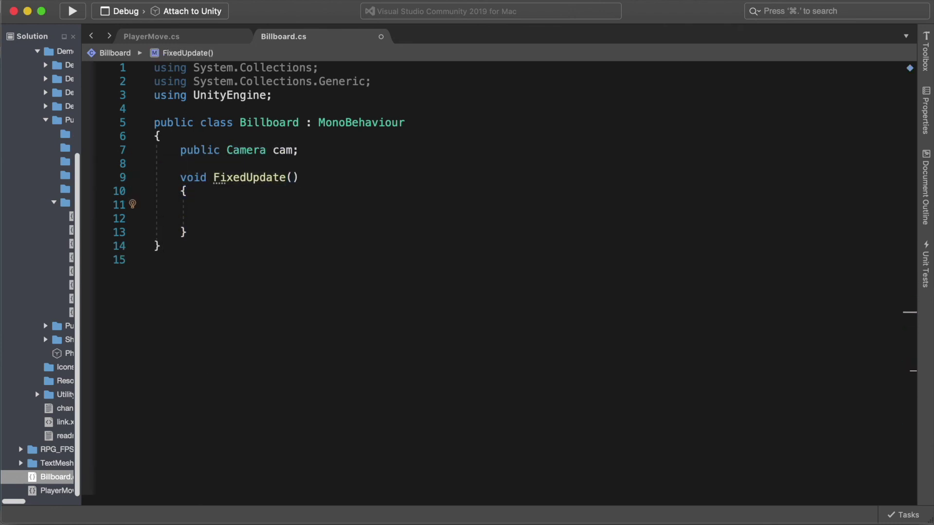
Write the line "transform.LookAt(transform.position + cam.transform.forward);" in the body of FixedUpdate.
{"action": "type", "text": "transform.l"}
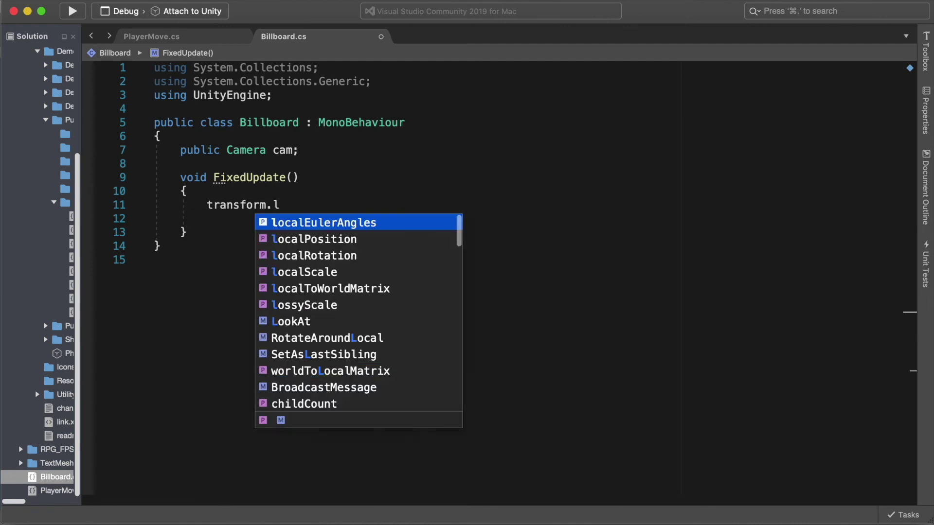
{"action": "type", "text": "oo"}
{"action": "type", "text": "("}
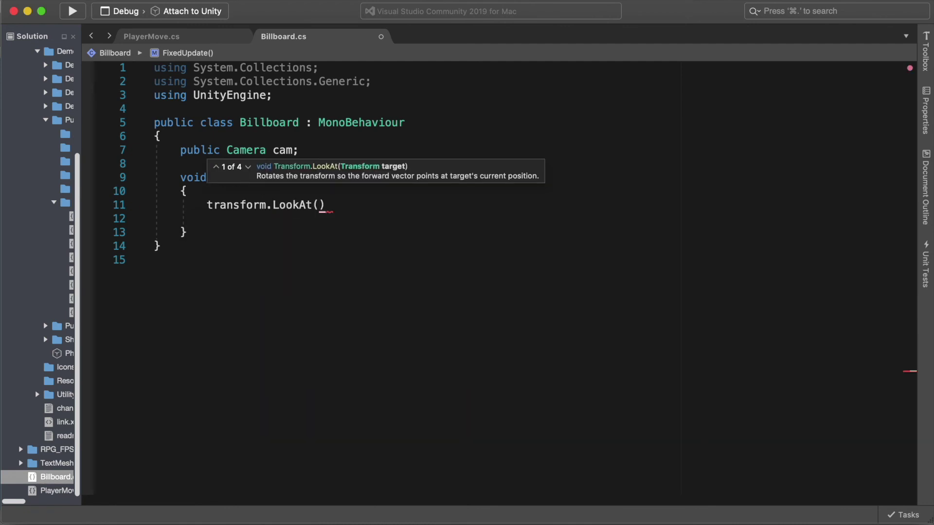
{"action": "type", "text": ";"}
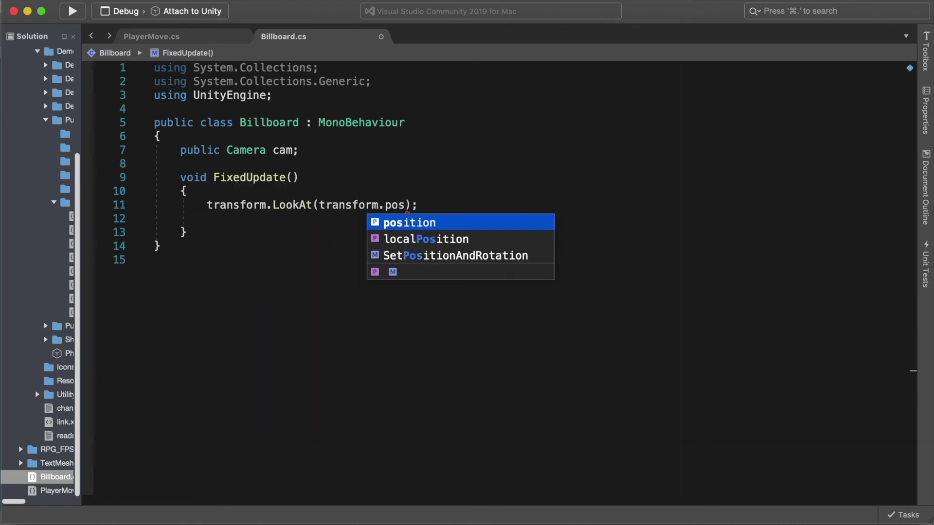
{"action": "type", "text": "transform.position + cam.for"}
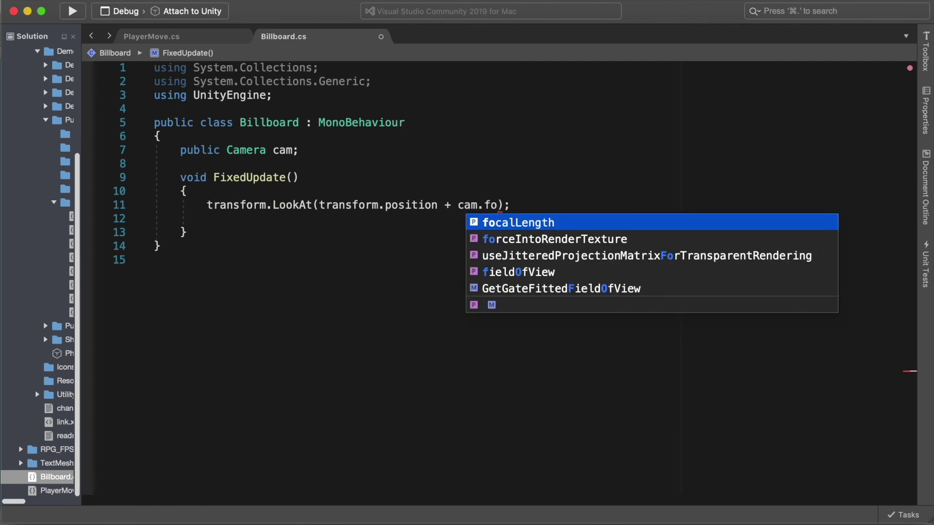
{"action": "key", "text": "BackSpace"}
{"action": "key", "text": "BackSpace"}
{"action": "key", "text": "BackSpace"}
{"action": "key", "text": "BackSpace"}
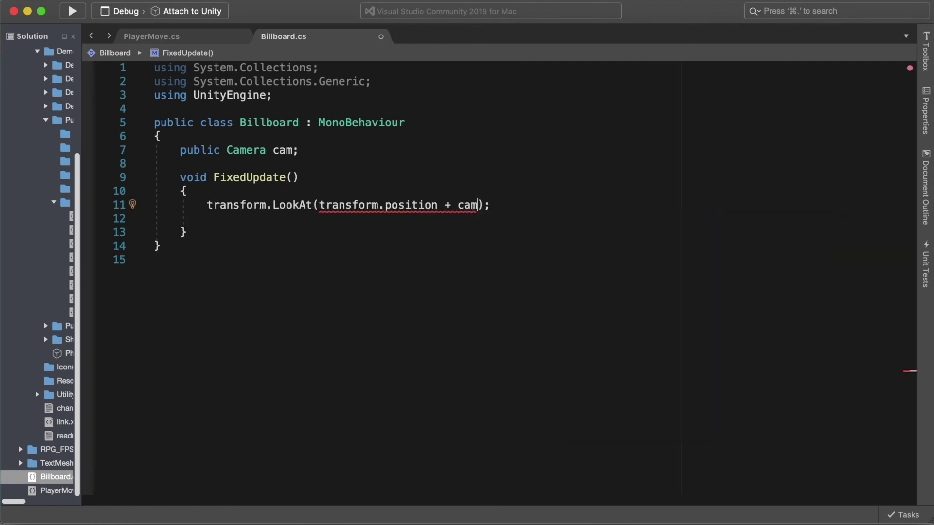
{"action": "type", "text": ".transform.f"}
{"action": "key", "text": "Return"}
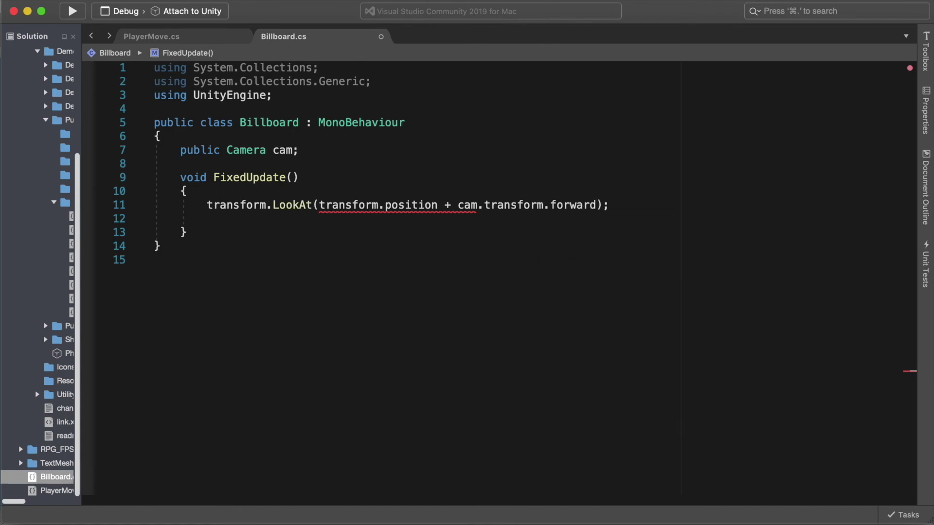
{"action": "key", "text": "End"}
Switch to Unity and assign the Main Camera to the Cam field of the Canvas's Billboard script.
{"action": "key", "text": "super+Tab"}
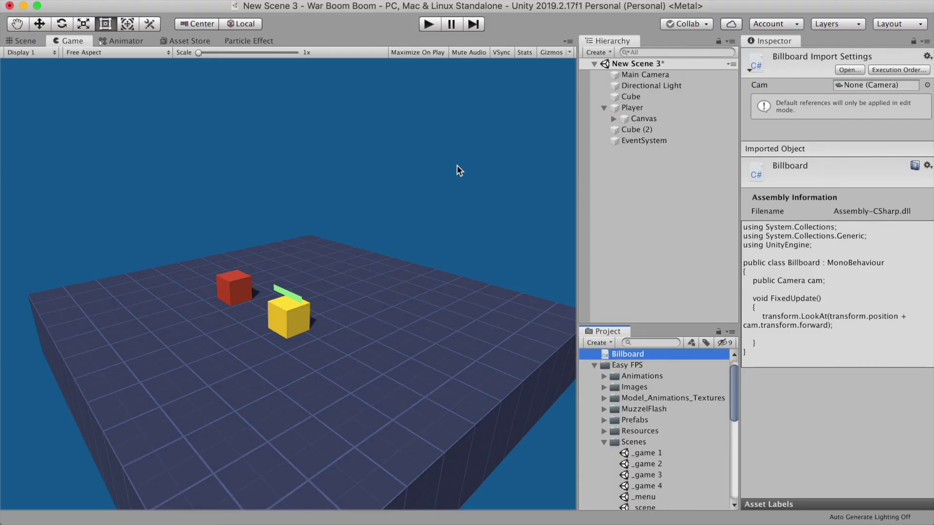
{"action": "left_click", "coordinate": [655, 120]}
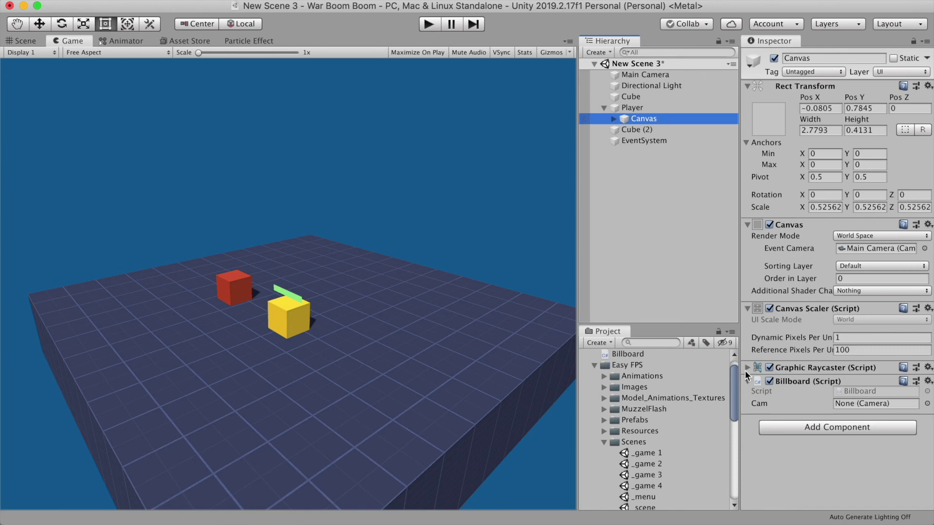
{"action": "left_click_drag", "start_coordinate": [629, 75], "coordinate": [873, 407]}
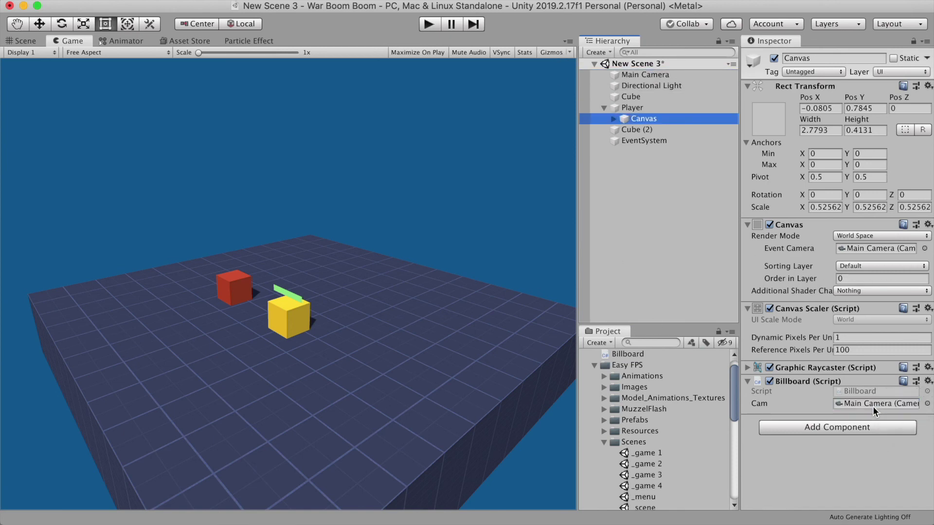
Run the game and move the player cube around to check how the bar faces the camera.
{"action": "left_click", "coordinate": [434, 28]}
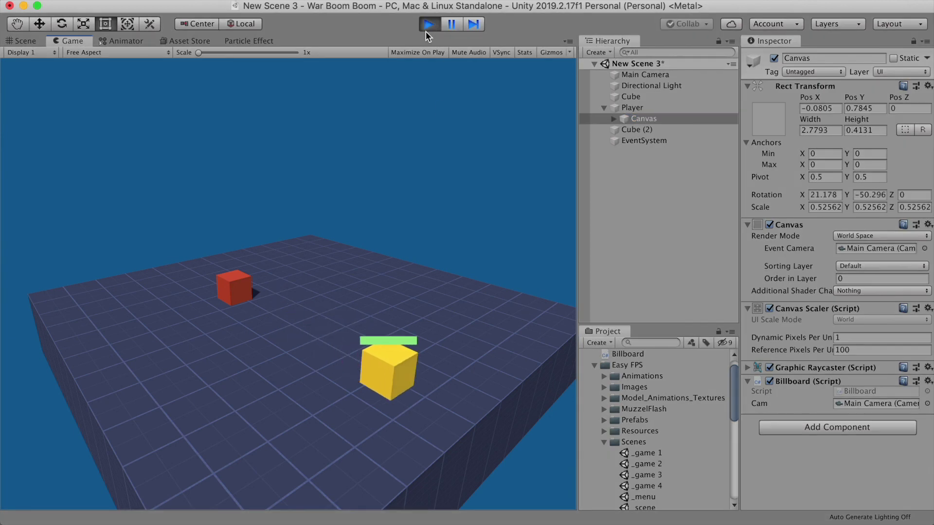
{"action": "key", "text": "a"}
{"action": "key", "text": "w"}
{"action": "key", "text": "a"}
{"action": "key", "text": "w"}
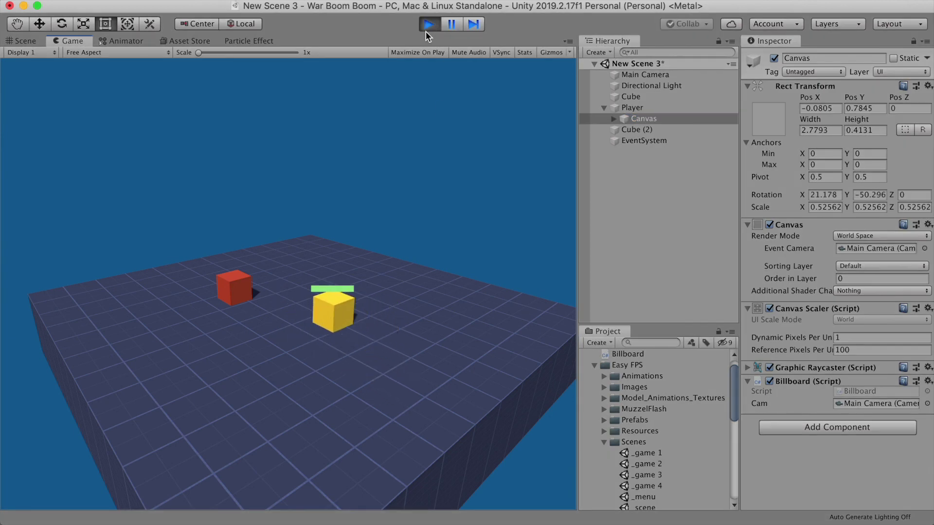
Add a TextMeshPro text to the player's Canvas in play mode and set its font size to 20.
{"action": "left_click", "coordinate": [643, 106]}
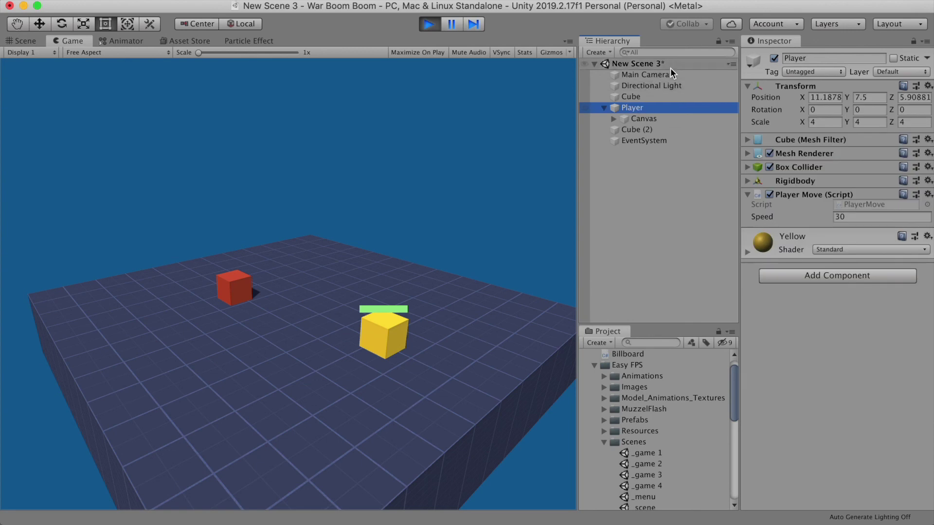
{"action": "left_click", "coordinate": [647, 118]}
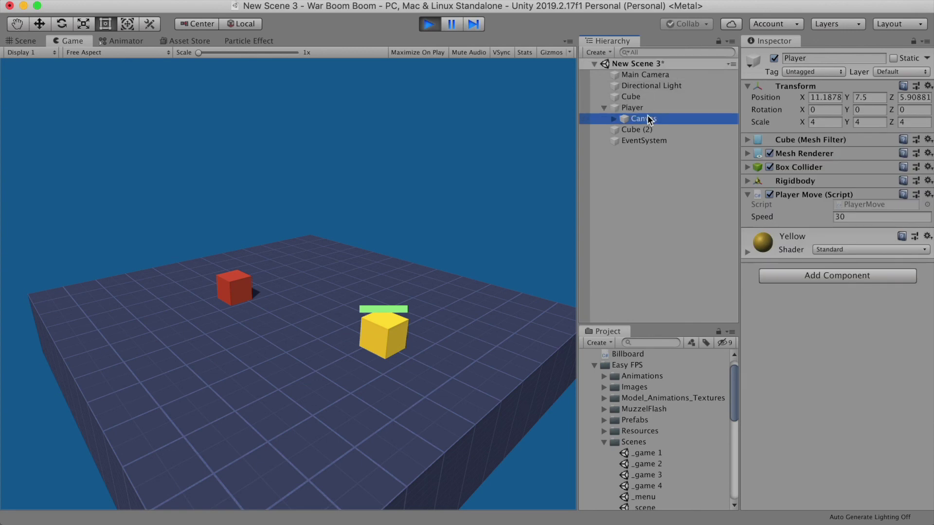
{"action": "left_click", "coordinate": [614, 118]}
{"action": "left_click", "coordinate": [598, 52]}
{"action": "mouse_move", "coordinate": [611, 154]}
{"action": "left_click", "coordinate": [714, 163]}
{"action": "left_click", "coordinate": [841, 409]}
{"action": "type", "text": "20"}
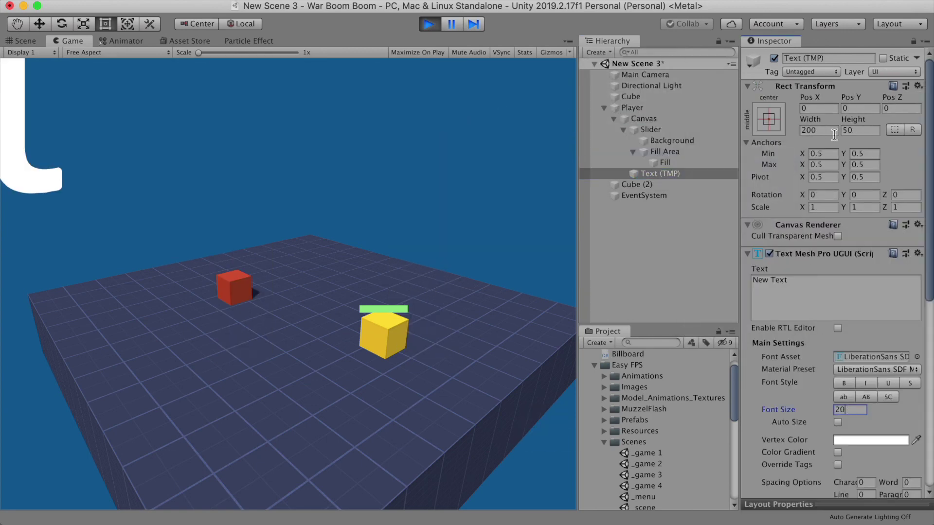
Stretch the text's anchors across the Canvas and centre its alignment.
{"action": "mouse_move", "coordinate": [809, 119]}
{"action": "left_mouse_down"}
{"action": "mouse_move", "coordinate": [775, 120]}
{"action": "mouse_move", "coordinate": [804, 127]}
{"action": "left_mouse_up"}
{"action": "scroll", "coordinate": [854, 283], "scroll_direction": "down", "scroll_amount": 10}
{"action": "left_click", "coordinate": [857, 192]}
{"action": "left_click", "coordinate": [857, 208]}
Set the text content to 11, place it just above the bar and reduce its font size.
{"action": "scroll", "coordinate": [822, 136], "scroll_direction": "up", "scroll_amount": 10}
{"action": "left_click", "coordinate": [835, 287]}
{"action": "type", "text": "11"}
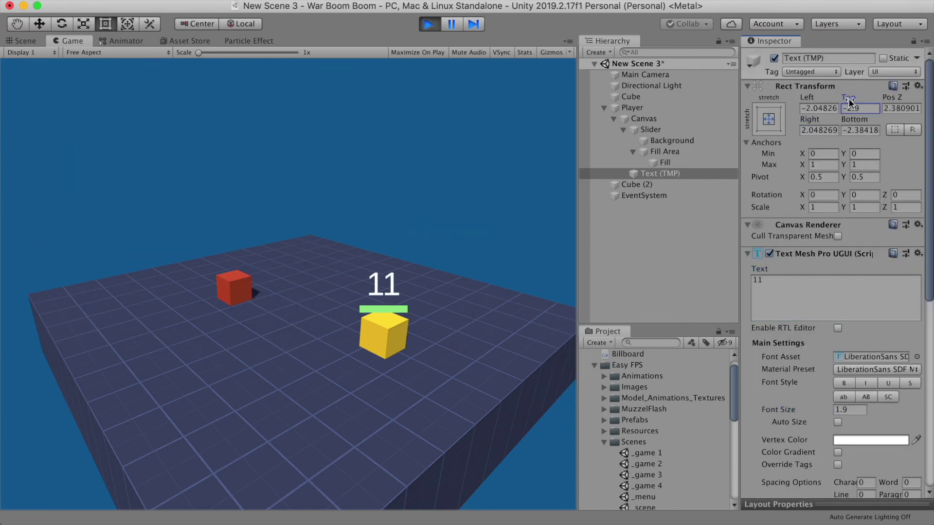
{"action": "left_click_drag", "start_coordinate": [848, 100], "coordinate": [854, 100]}
{"action": "left_click", "coordinate": [851, 409]}
{"action": "type", "text": "1"}
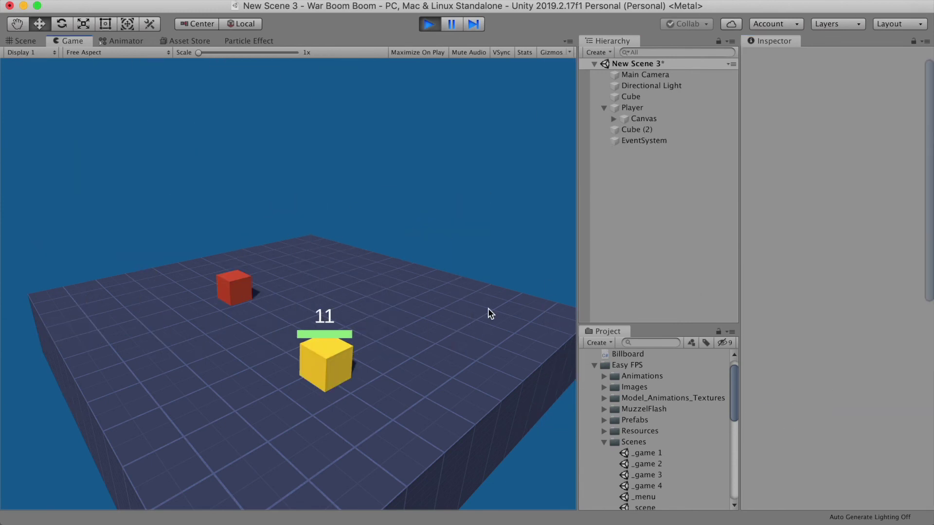
Move the player cube around the platform to examine its bar and number label, and stop the game.
{"action": "key", "text": "a"}
{"action": "key", "text": "w"}
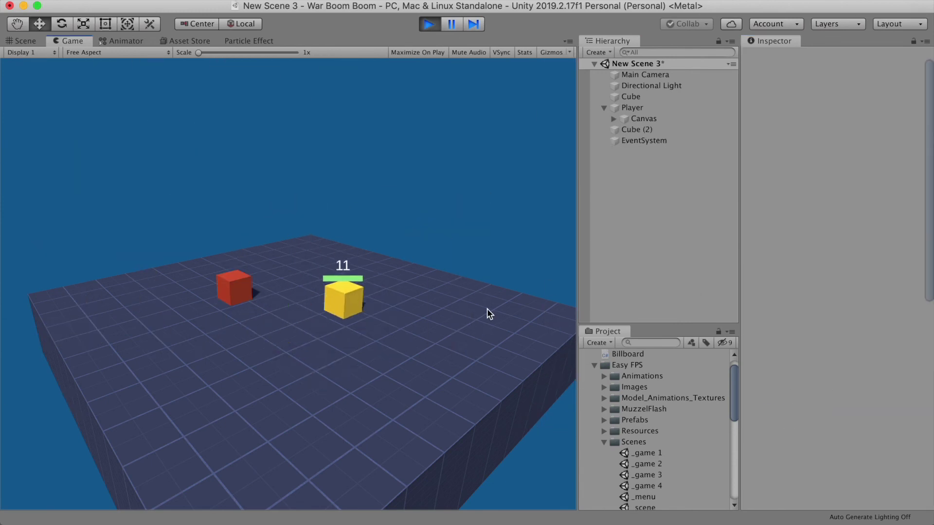
{"action": "key", "text": "d"}
{"action": "key", "text": "a"}
{"action": "key", "text": "s"}
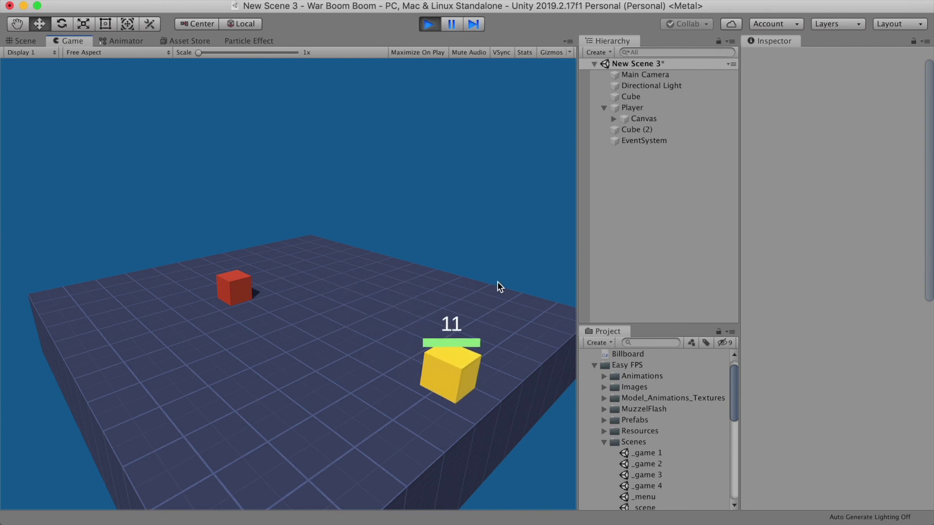
{"action": "key", "text": "w"}
{"action": "key", "text": "a"}
{"action": "key", "text": "d"}
{"action": "key", "text": "s"}
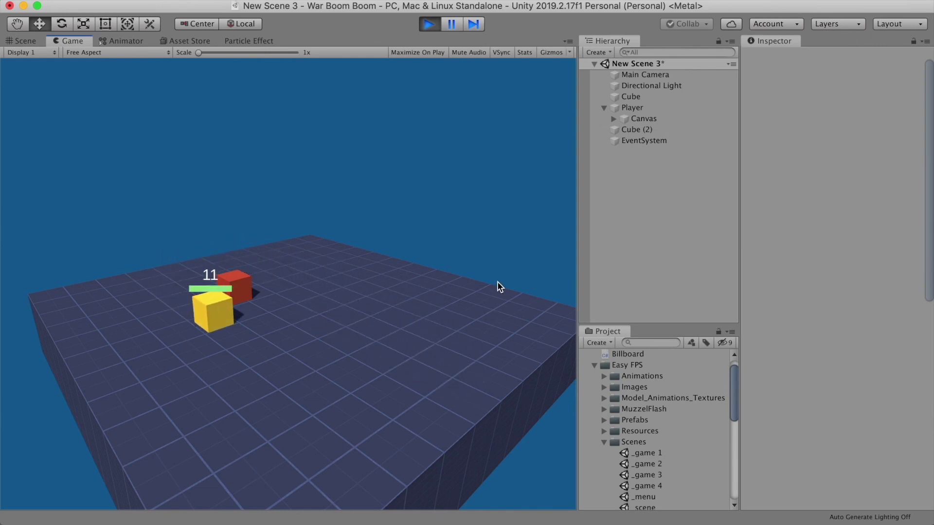
{"action": "key", "text": "d"}
{"action": "key", "text": "s"}
{"action": "key", "text": "a"}
{"action": "key", "text": "w"}
{"action": "key", "text": "d"}
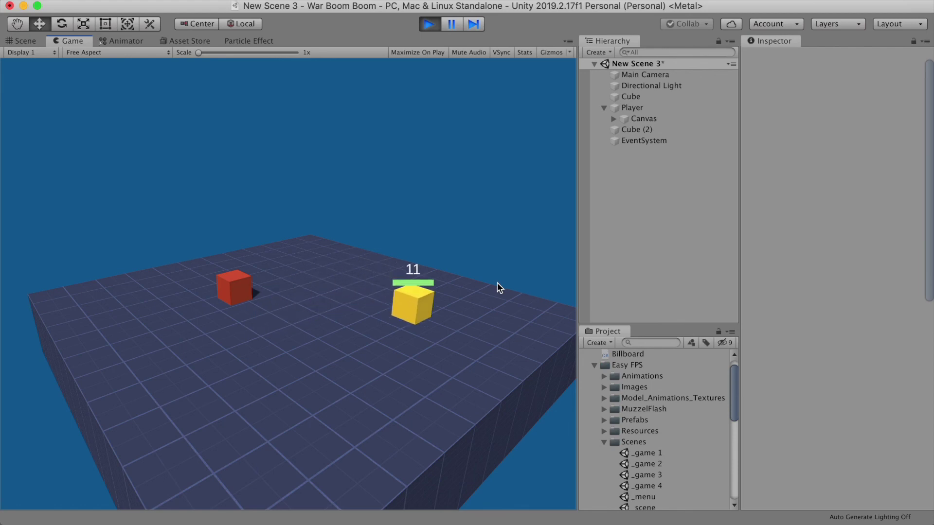
{"action": "key", "text": "a"}
{"action": "key", "text": "w"}
{"action": "key", "text": "s"}
{"action": "key", "text": "a"}
{"action": "key", "text": "w"}
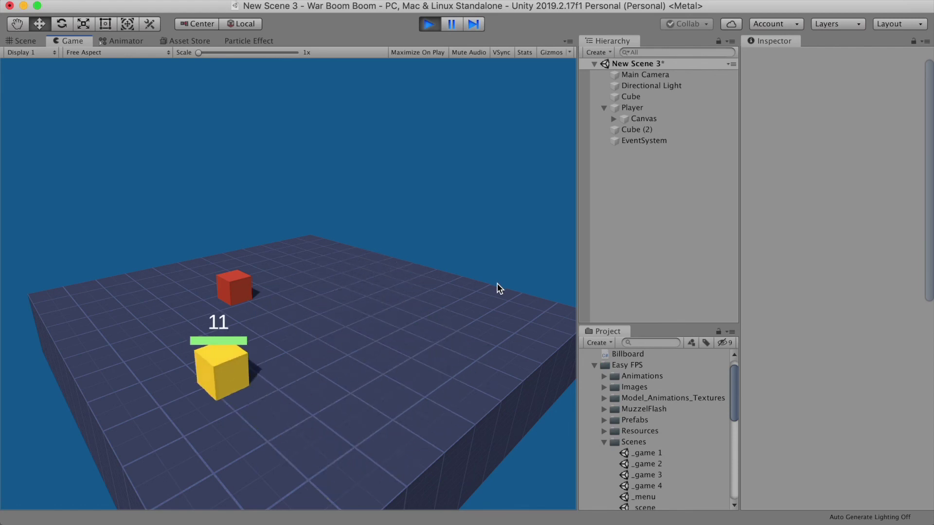
{"action": "key", "text": "d"}
{"action": "left_click", "coordinate": [431, 23]}
Rotate the player's Canvas to 90 degrees about the X axis so it lies flat.
{"action": "left_click", "coordinate": [614, 119]}
{"action": "left_click", "coordinate": [651, 130]}
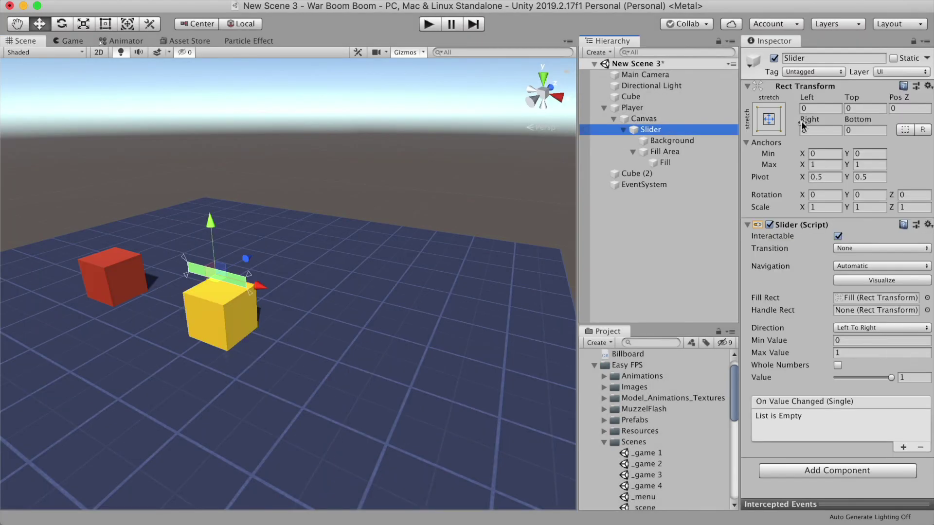
{"action": "left_click_drag", "start_coordinate": [319, 313], "coordinate": [369, 282], "text": "alt"}
{"action": "left_click", "coordinate": [644, 119]}
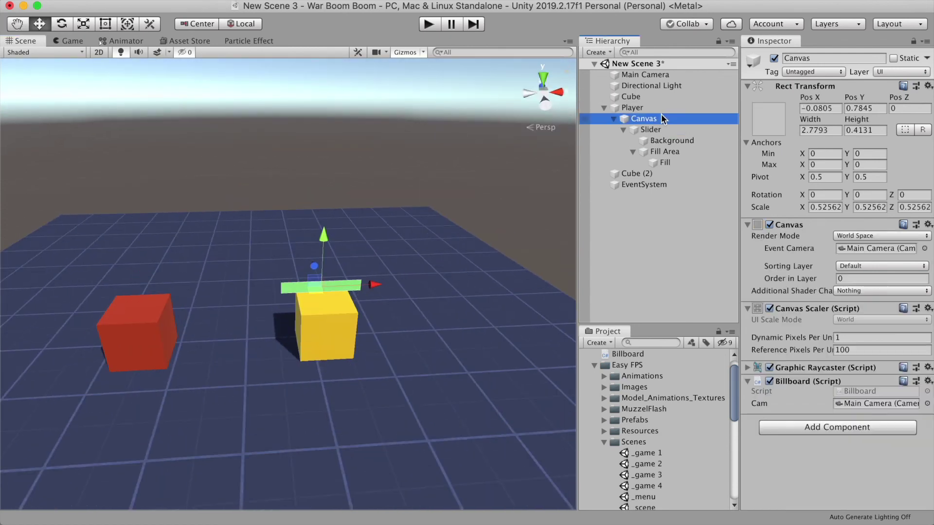
{"action": "left_click", "coordinate": [61, 23]}
{"action": "left_click_drag", "start_coordinate": [292, 205], "coordinate": [421, 236], "text": "alt"}
{"action": "left_click_drag", "start_coordinate": [450, 231], "coordinate": [307, 134]}
{"action": "left_click", "coordinate": [826, 196]}
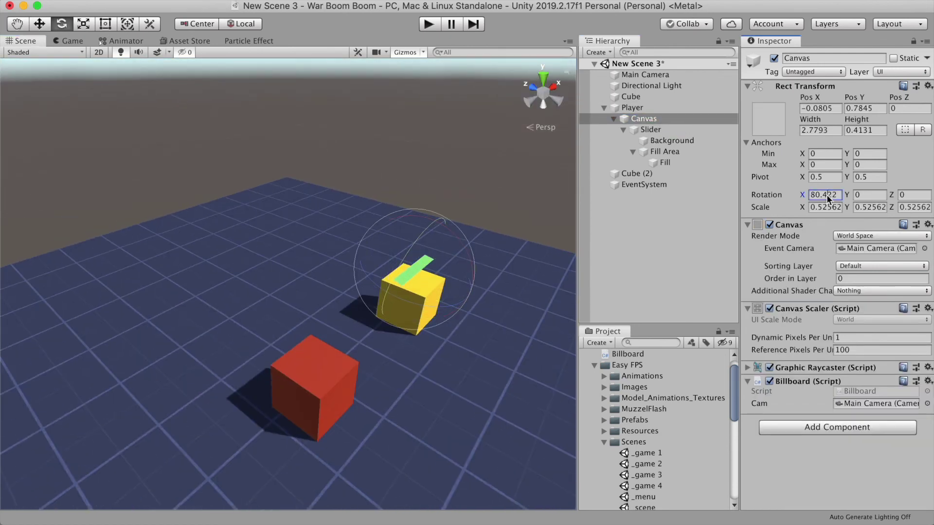
{"action": "type", "text": "90w"}
Move the flat Canvas down to the player cube's base and resize it to extend around the cube.
{"action": "scroll", "coordinate": [438, 287], "scroll_direction": "up", "scroll_amount": 3}
{"action": "middle_click_drag", "start_coordinate": [437, 287], "coordinate": [302, 252]}
{"action": "left_click_drag", "start_coordinate": [285, 275], "coordinate": [298, 360]}
{"action": "left_click", "coordinate": [105, 24]}
{"action": "left_click_drag", "start_coordinate": [321, 288], "coordinate": [375, 305]}
{"action": "left_click_drag", "start_coordinate": [237, 330], "coordinate": [197, 296]}
{"action": "left_click_drag", "start_coordinate": [369, 321], "coordinate": [315, 301], "text": "alt"}
Set the colour of the Slider's Fill image to white (FFFFFF).
{"action": "left_click", "coordinate": [650, 129]}
{"action": "left_click", "coordinate": [674, 141]}
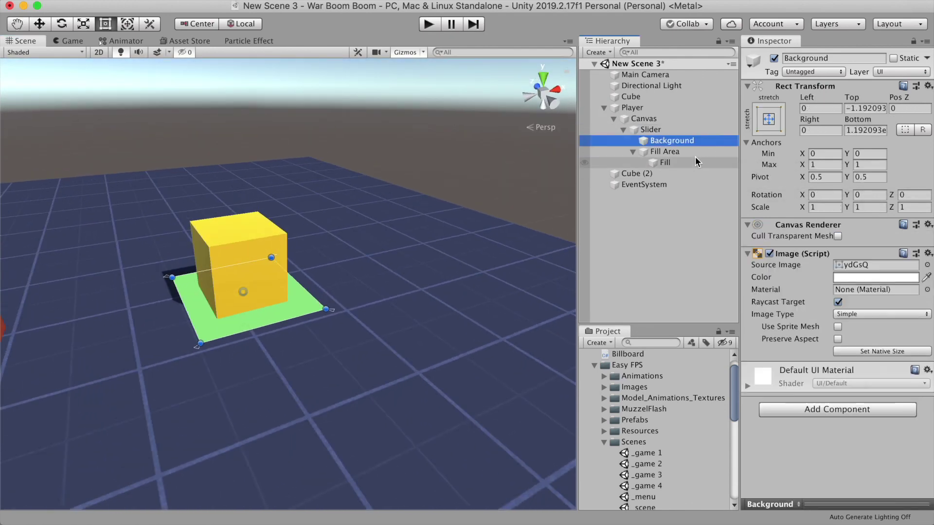
{"action": "left_click", "coordinate": [688, 162]}
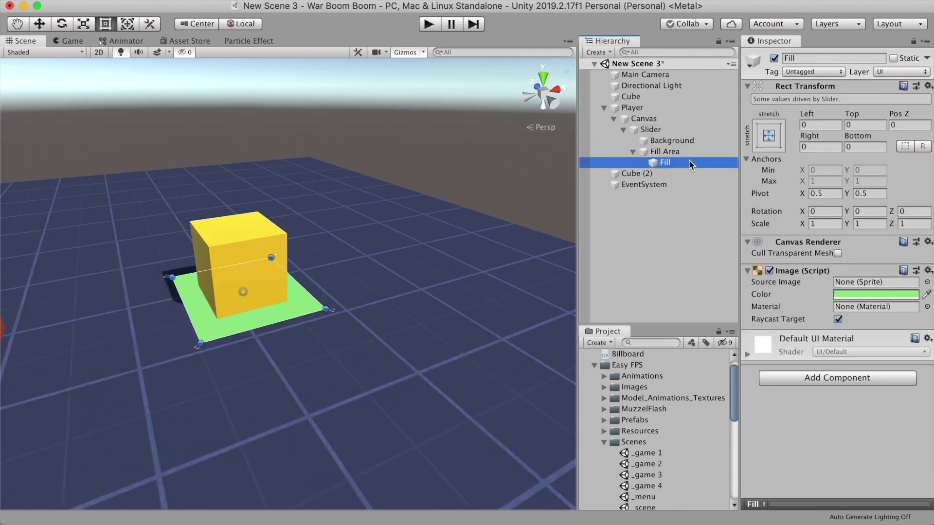
{"action": "left_click", "coordinate": [903, 295]}
{"action": "left_click_drag", "start_coordinate": [55, 93], "coordinate": [2, 60]}
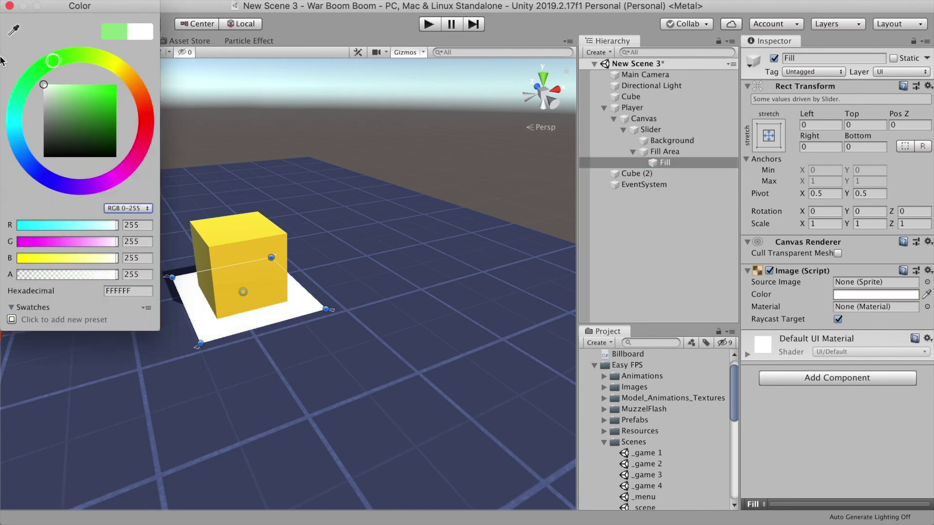
{"action": "left_click", "coordinate": [9, 6]}
Set the Fill's source image to the green ring sprite ydGsQ.
{"action": "left_click", "coordinate": [927, 282]}
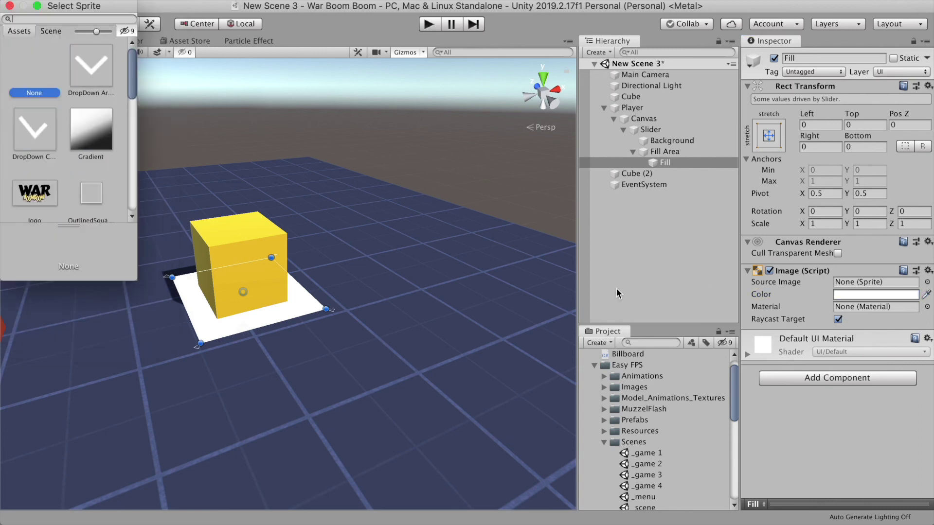
{"action": "scroll", "coordinate": [53, 175], "scroll_direction": "down", "scroll_amount": 5}
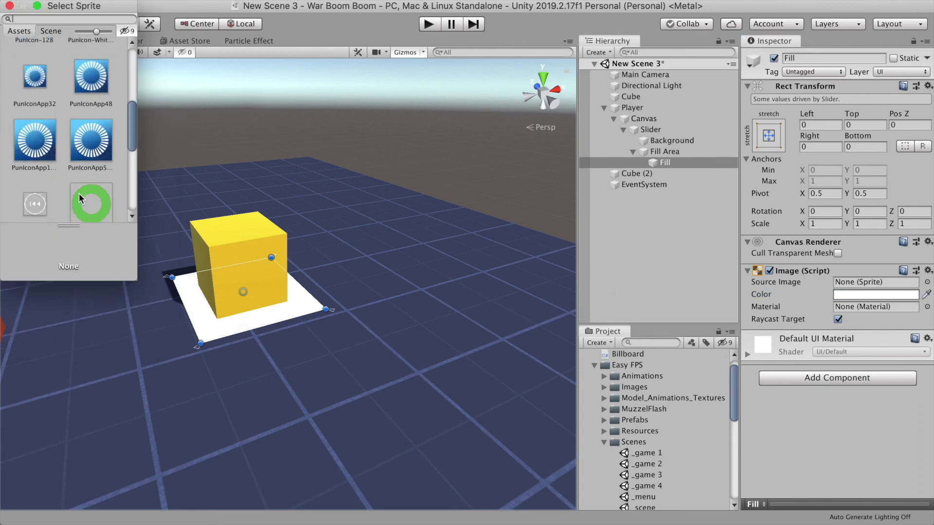
{"action": "left_click", "coordinate": [81, 199]}
{"action": "left_click", "coordinate": [787, 457]}
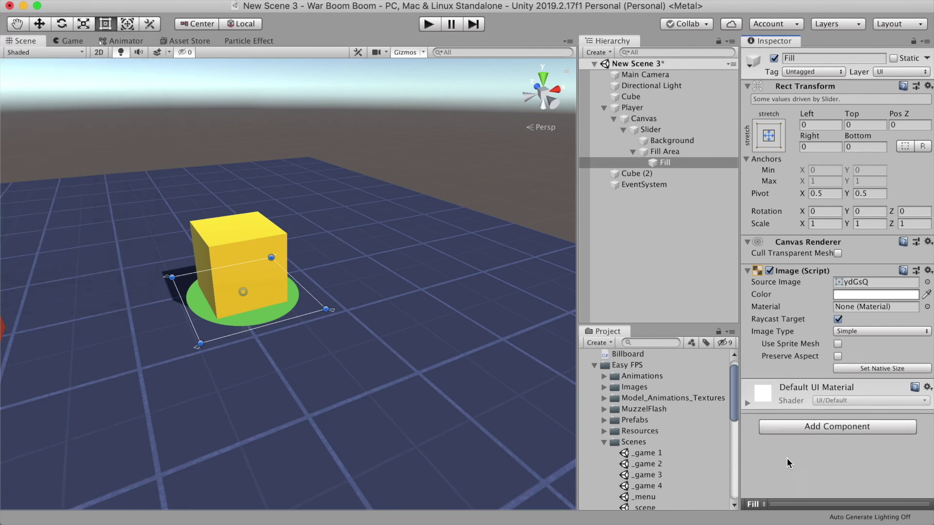
Set the Fill's image type to Filled.
{"action": "left_click", "coordinate": [665, 162]}
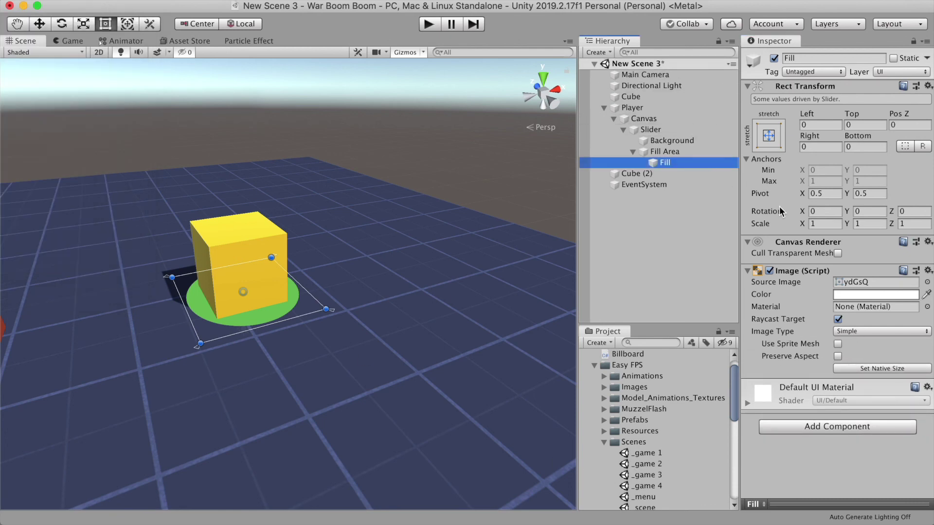
{"action": "left_click", "coordinate": [901, 332]}
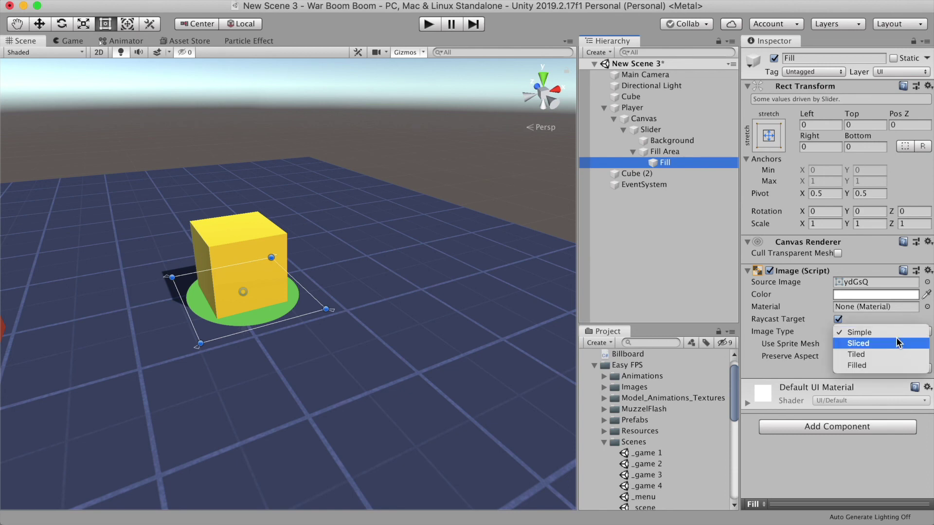
{"action": "left_click", "coordinate": [889, 365]}
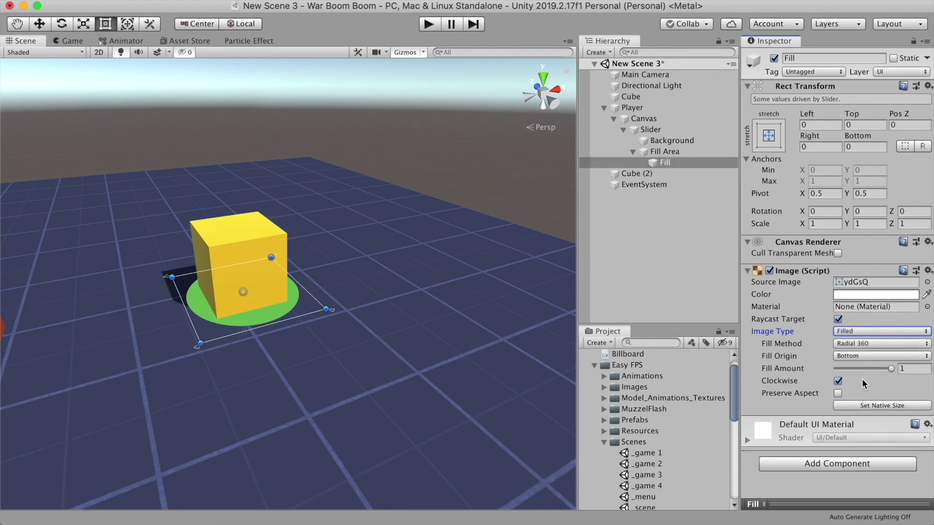
Make the Slider's Background image transparent by lowering its colour alpha.
{"action": "left_click", "coordinate": [671, 140]}
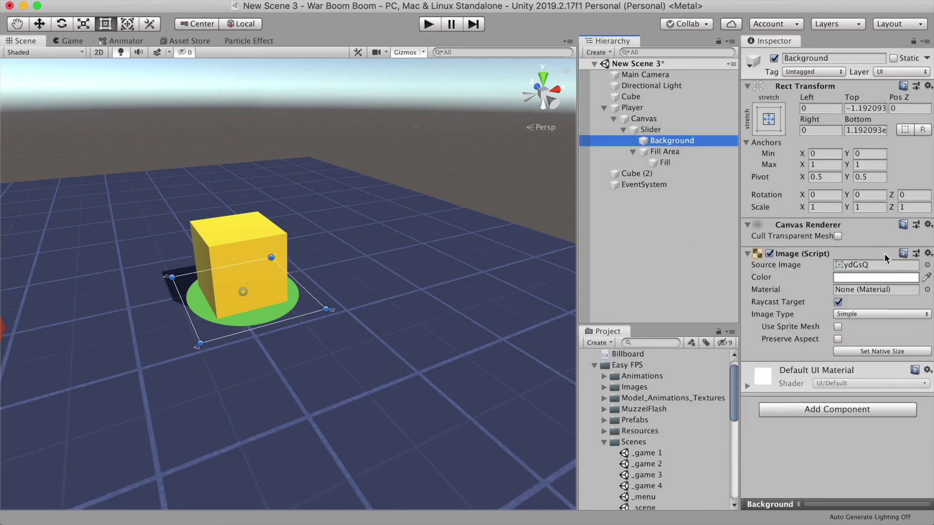
{"action": "left_click", "coordinate": [913, 278]}
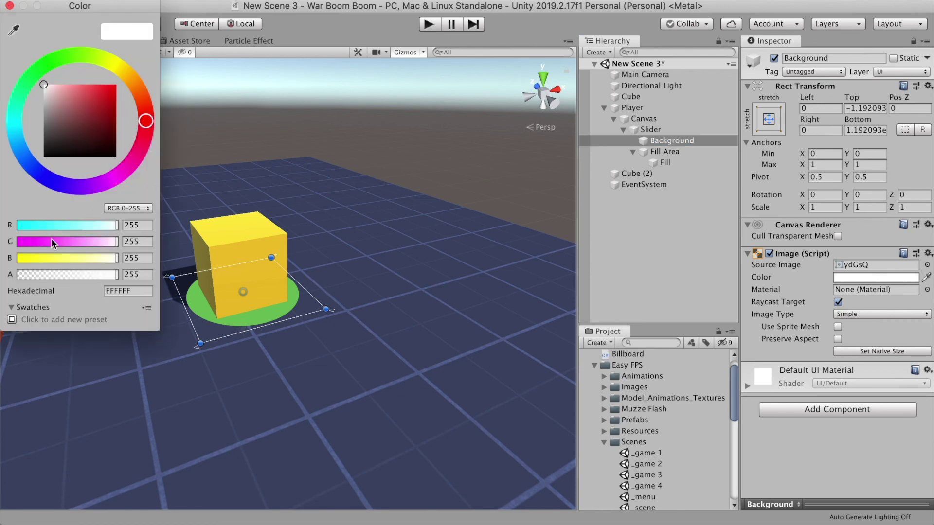
{"action": "left_click_drag", "start_coordinate": [67, 279], "coordinate": [1, 284]}
Set the Slider's value to 0.83 and its Pos Z to 0.5, and run the game.
{"action": "left_click", "coordinate": [651, 130]}
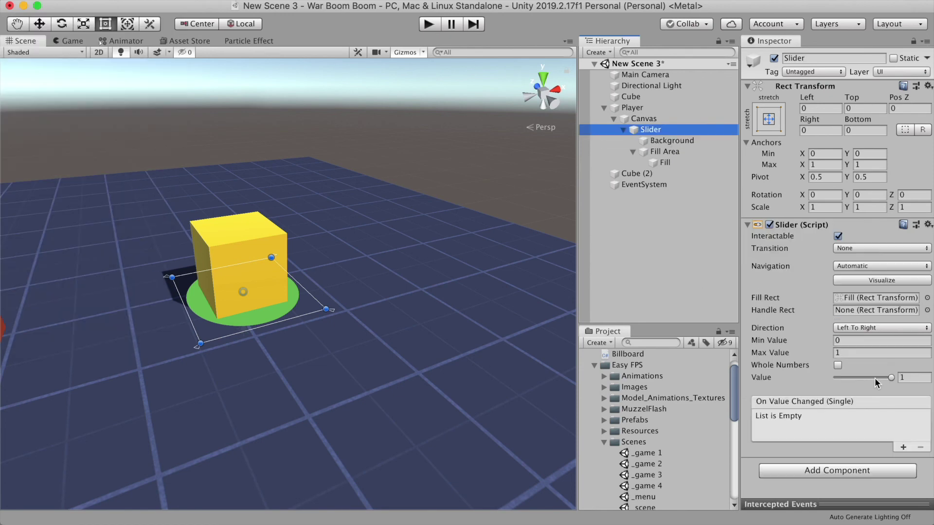
{"action": "left_click_drag", "start_coordinate": [889, 379], "coordinate": [843, 385]}
{"action": "key", "text": "super+p"}
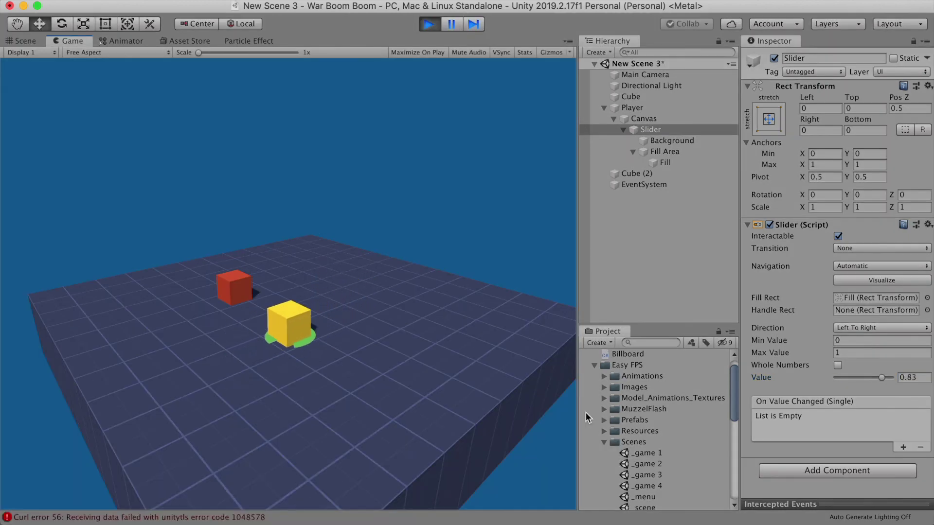